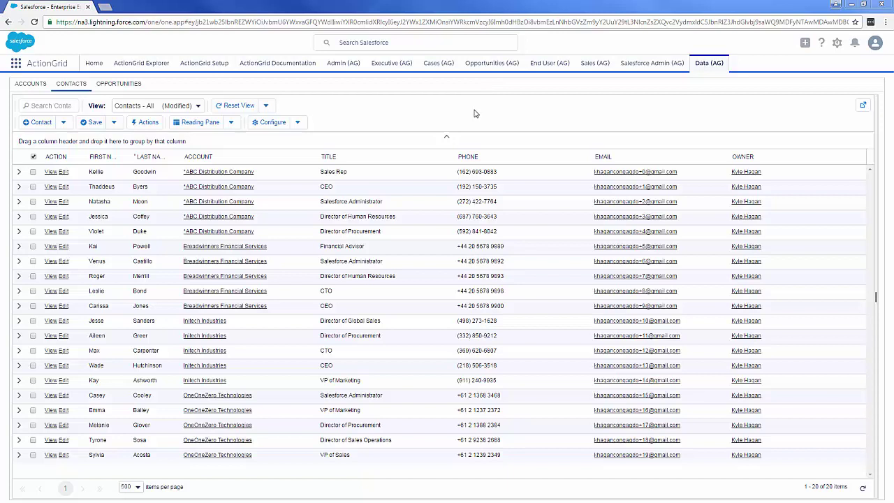
# Step: Open the accounts grid with its toolbar collapsed and clear the selection of Globex Corporation
pyautogui.click(31, 84)
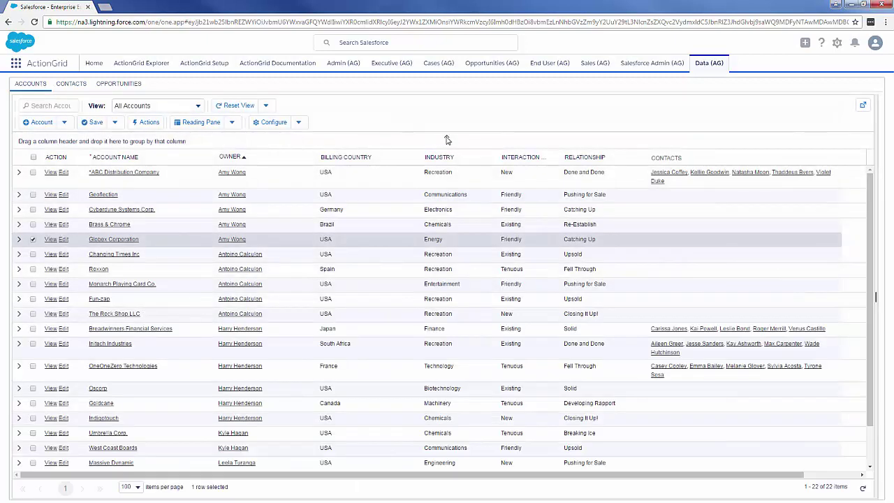
pyautogui.click(447, 140)
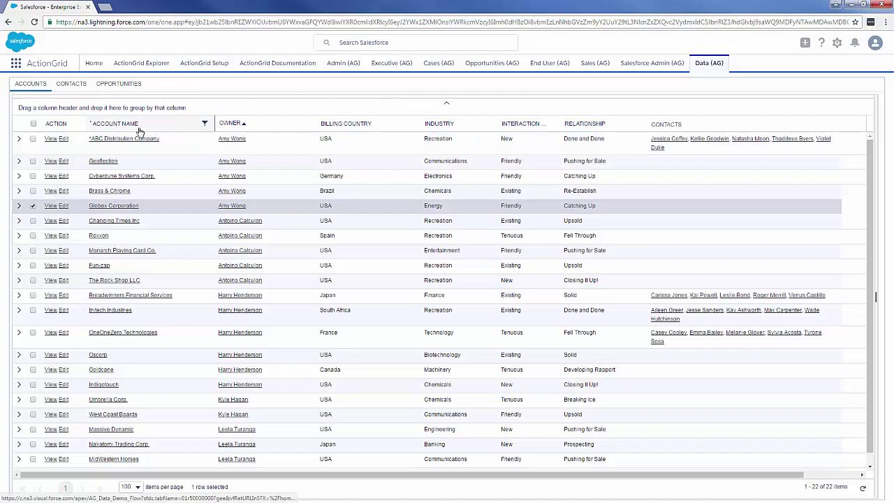
pyautogui.moveTo(241, 128)
pyautogui.mouseDown()
pyautogui.moveTo(351, 128)
pyautogui.moveTo(239, 128)
pyautogui.mouseUp()
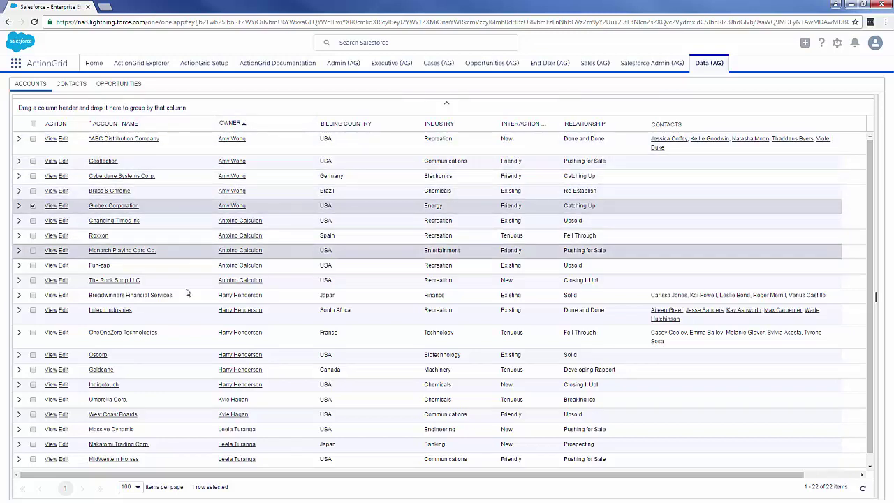
pyautogui.click(32, 207)
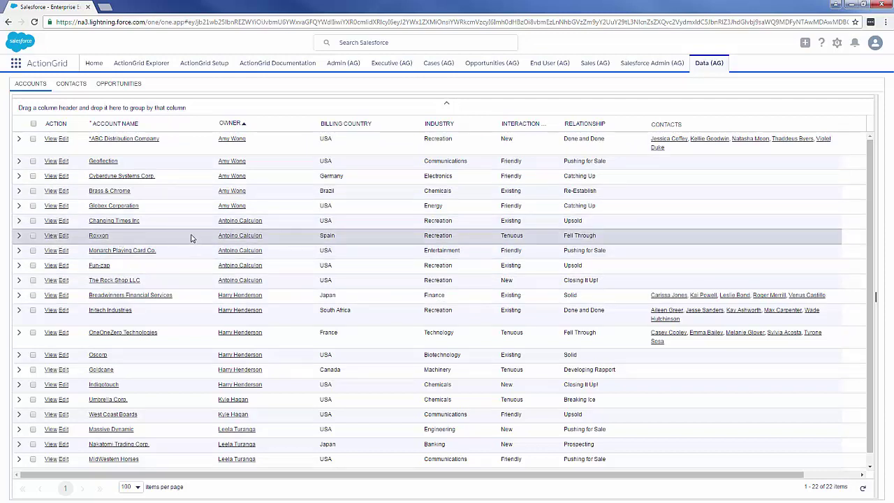
# Step: Filter the accounts by owner to include only the first listed owner
pyautogui.click(307, 124)
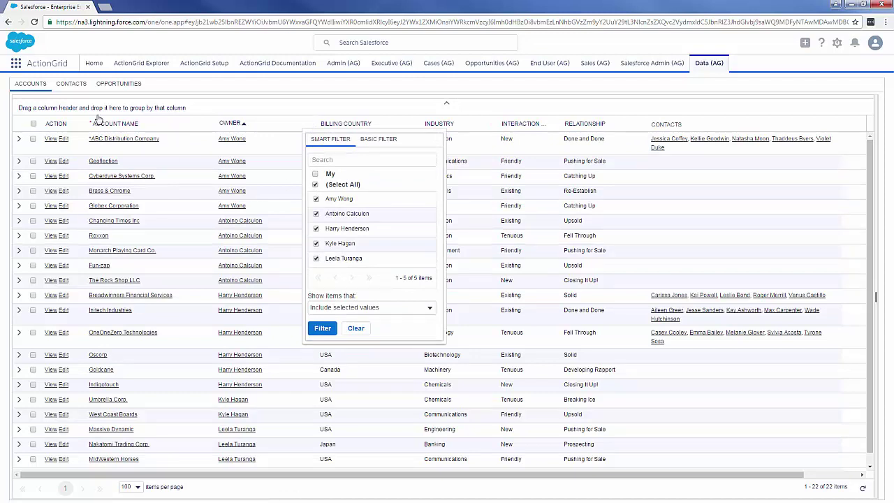
pyautogui.click(315, 185)
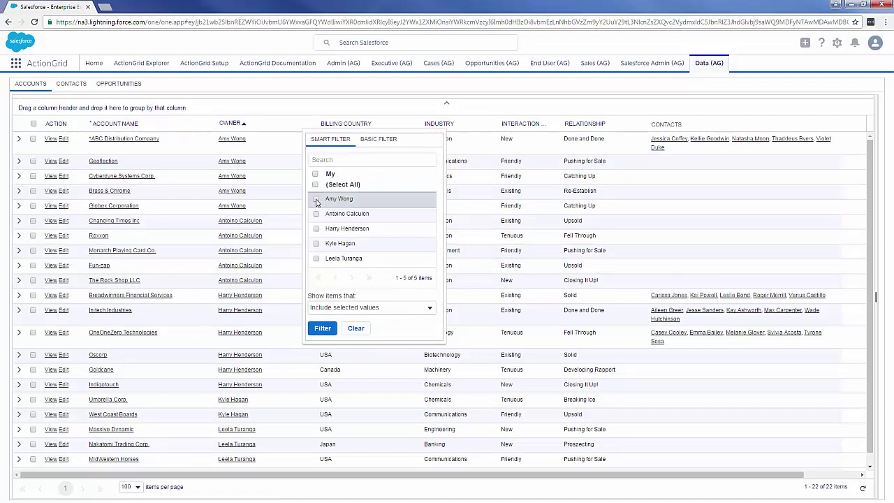
pyautogui.click(322, 328)
# Step: Change the owner of *ABC Distribution Company to the fifth listed user and fill it down to the four accounts below
pyautogui.click(268, 138)
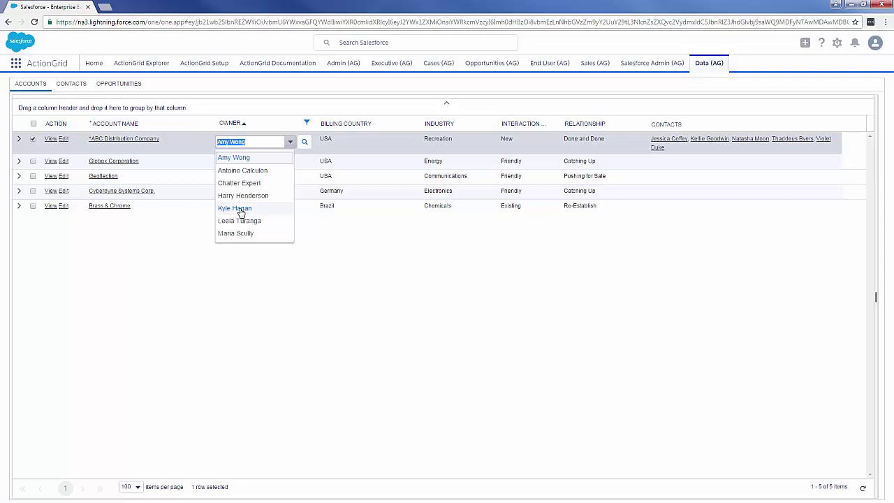
pyautogui.click(237, 209)
pyautogui.moveTo(239, 190); pyautogui.dragTo(256, 209)
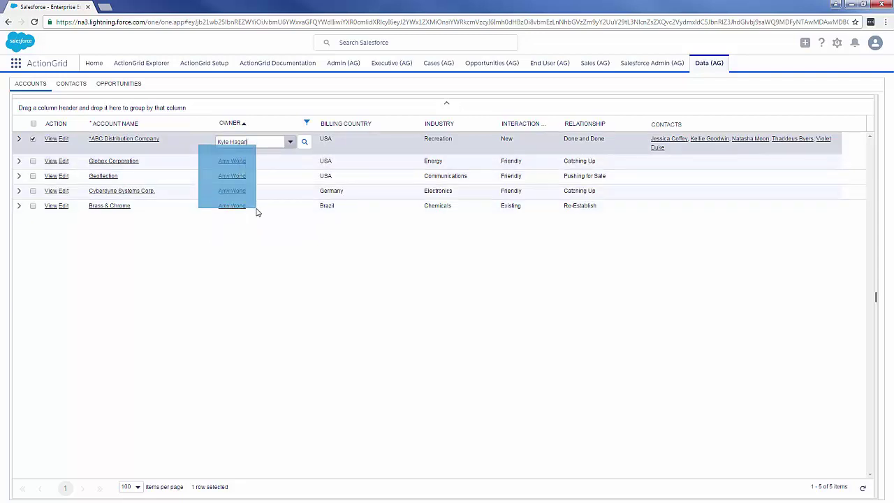
pyautogui.rightClick(257, 180)
pyautogui.moveTo(279, 199)
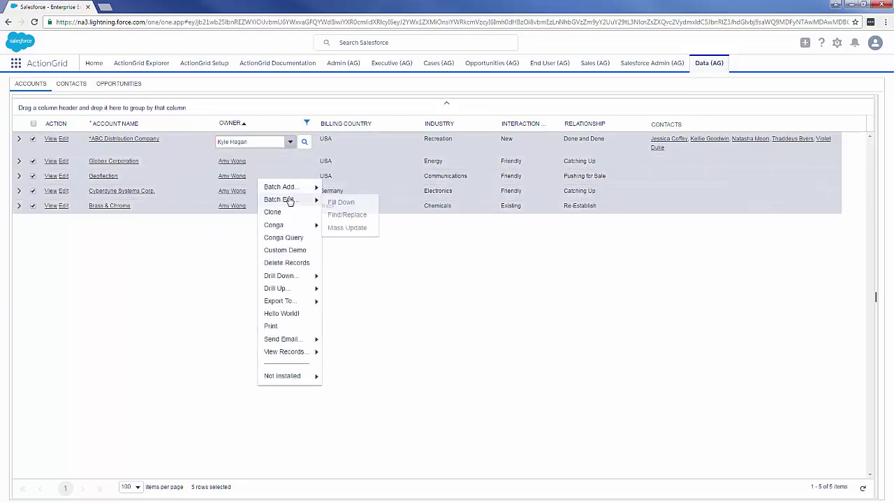
pyautogui.click(340, 202)
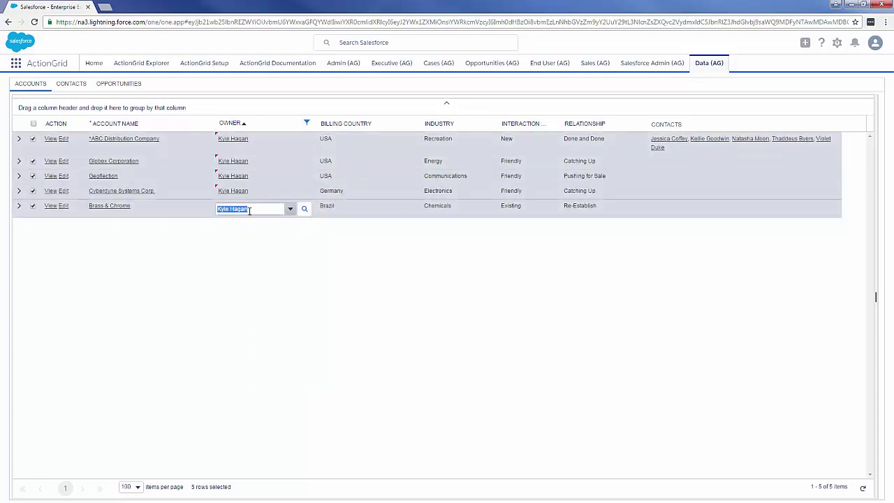
# Step: Expand the grid's toolbar and save the changed account data
pyautogui.click(447, 104)
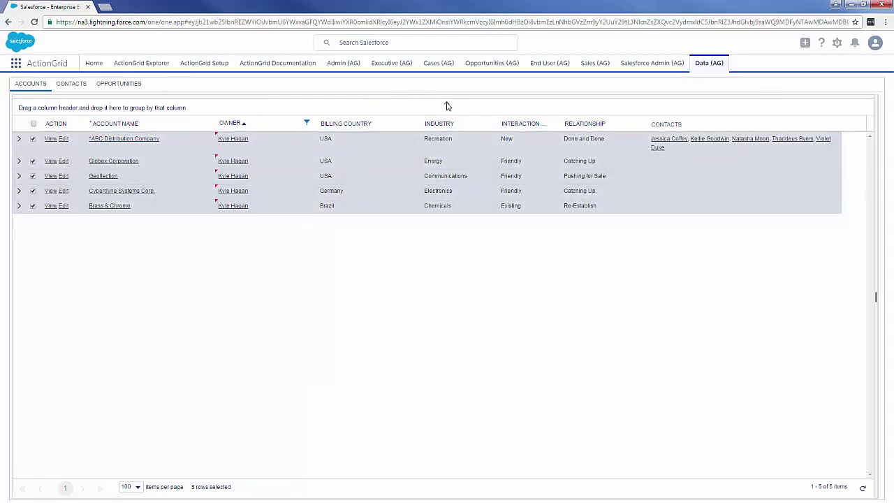
pyautogui.click(115, 123)
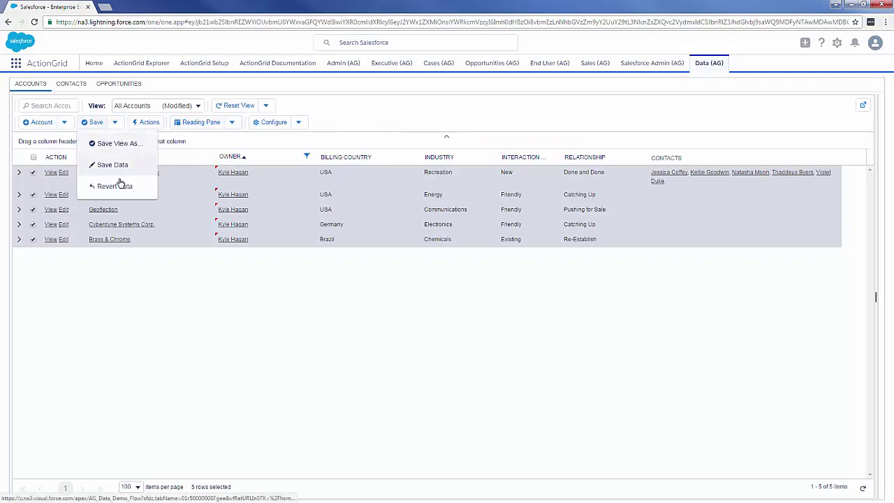
pyautogui.click(112, 165)
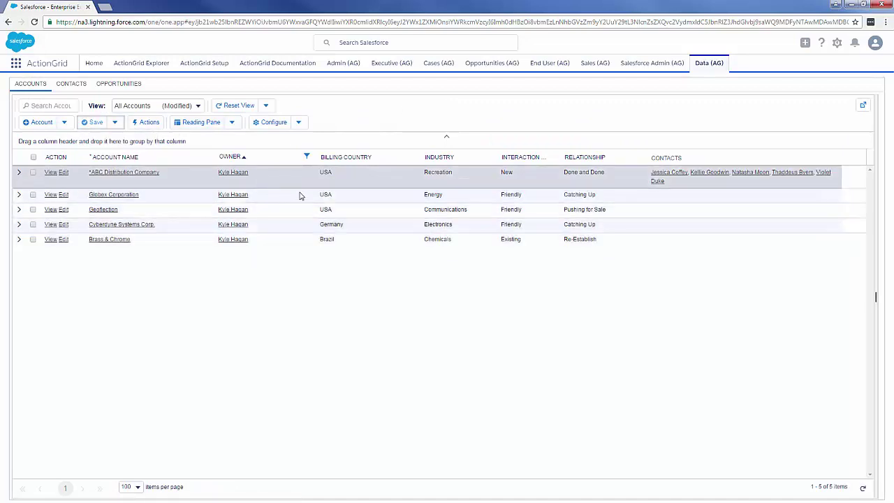
# Step: Clear the owner filter and review the owners in the full account list
pyautogui.click(307, 156)
pyautogui.click(358, 347)
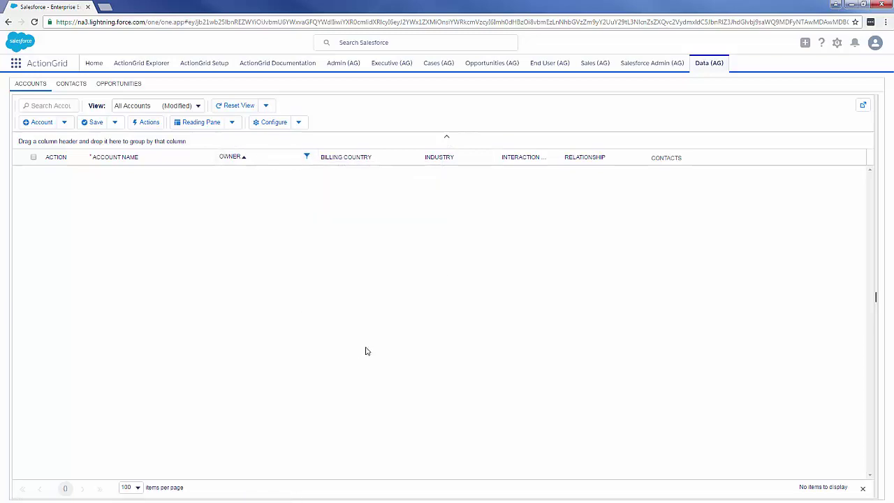
pyautogui.scroll(-1, 278, 335)
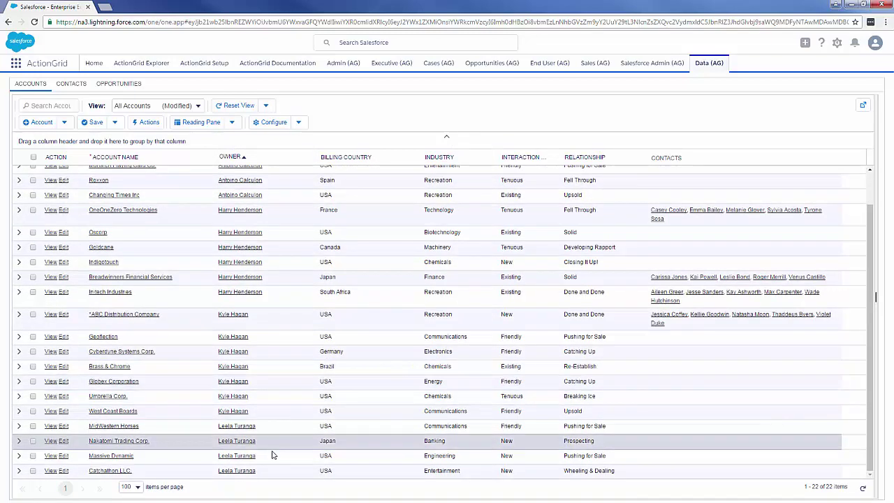
pyautogui.scroll(1, 279, 314)
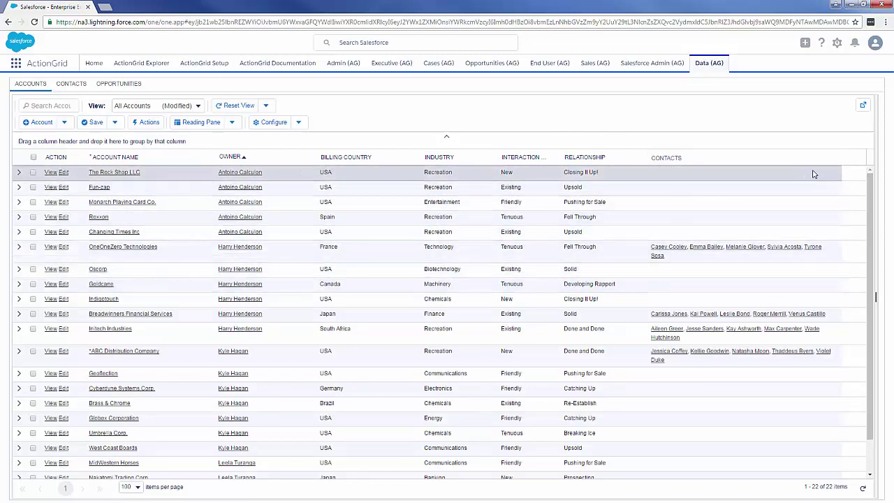
# Step: Filter the accounts to those whose contacts do not exist
pyautogui.click(831, 159)
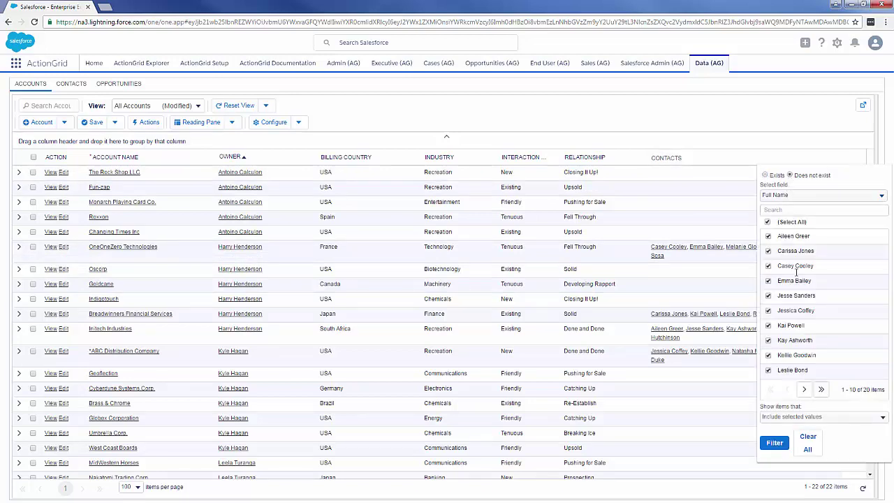
pyautogui.click(773, 442)
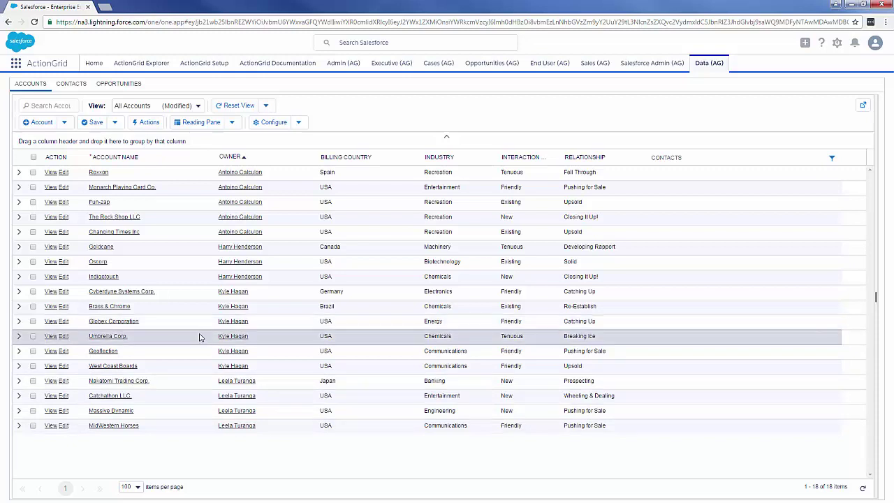
pyautogui.click(33, 158)
pyautogui.rightClick(184, 201)
pyautogui.moveTo(218, 208)
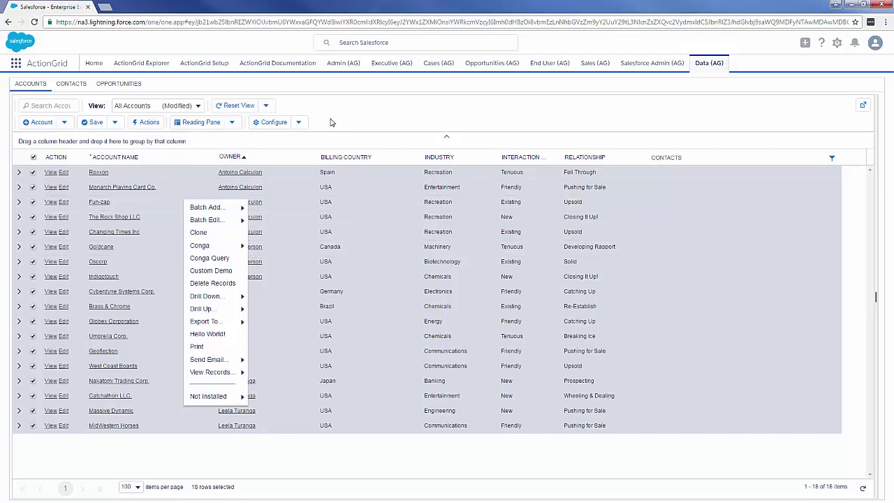
pyautogui.click(179, 193)
pyautogui.click(32, 158)
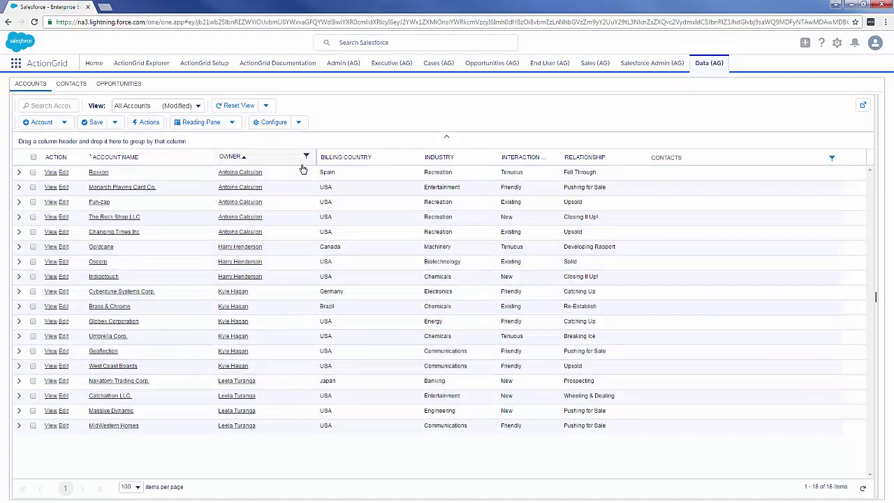
# Step: Filter the accounts without contacts by owner to include only the third listed owner
pyautogui.click(306, 158)
pyautogui.click(316, 218)
pyautogui.click(316, 261)
pyautogui.click(322, 347)
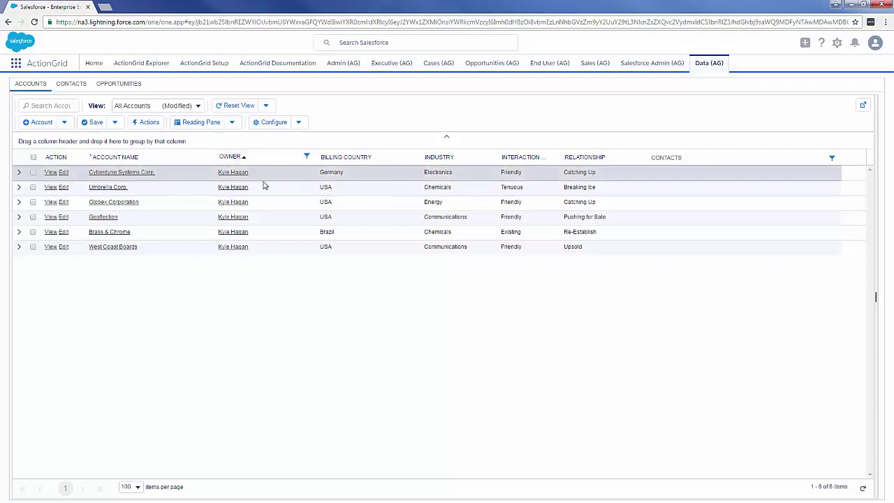
# Step: Add blank contact rows for Cyberdyne Systems Corp. in the reading pane, and revert them while closing the pane
pyautogui.click(197, 124)
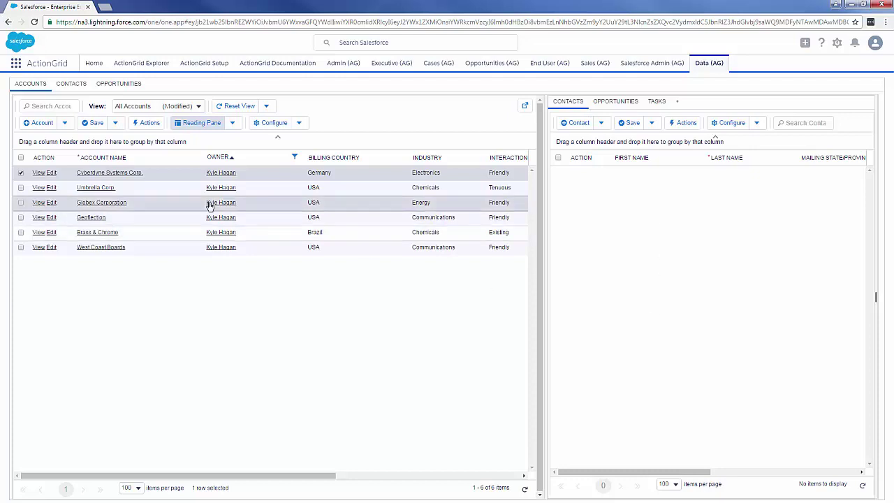
pyautogui.click(579, 125)
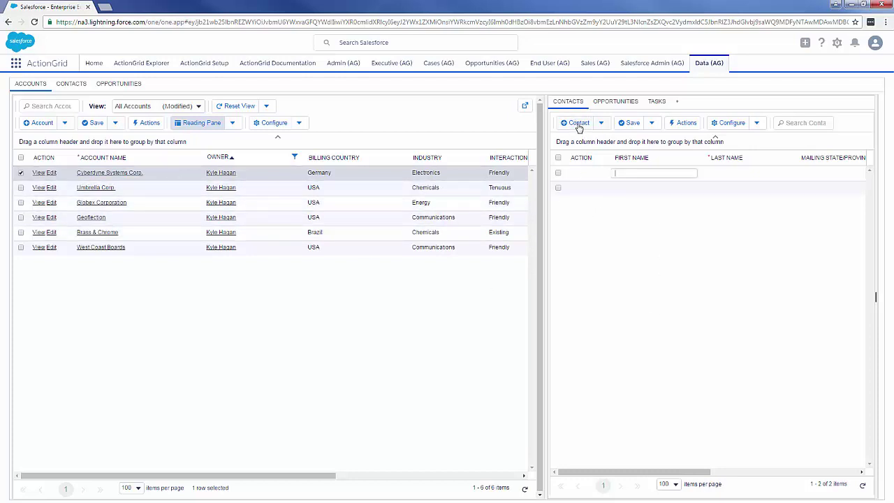
pyautogui.click(579, 125)
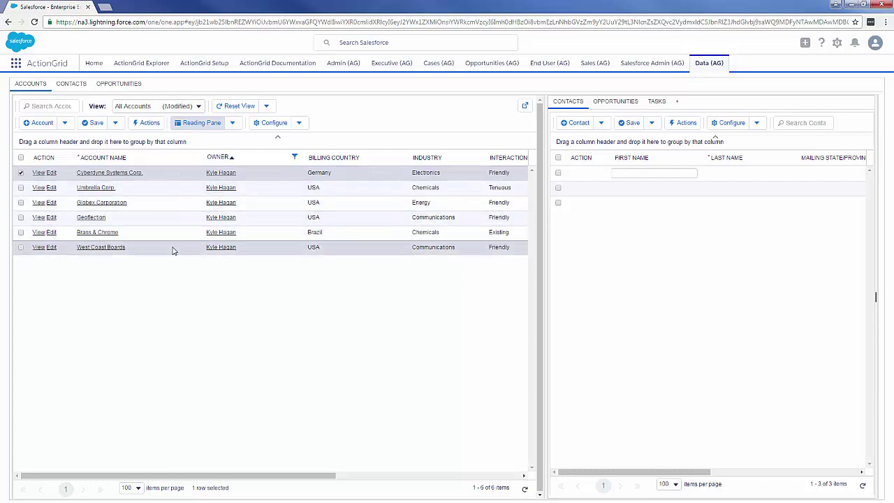
pyautogui.click(187, 121)
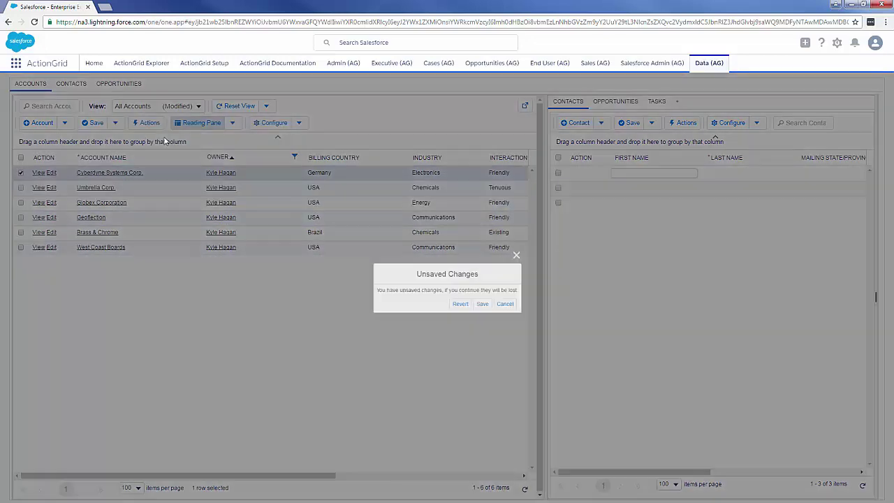
pyautogui.click(464, 306)
# Step: Open the contacts grid and copy rows 2 to 6 from the ActionGrid workbook in Excel
pyautogui.click(72, 85)
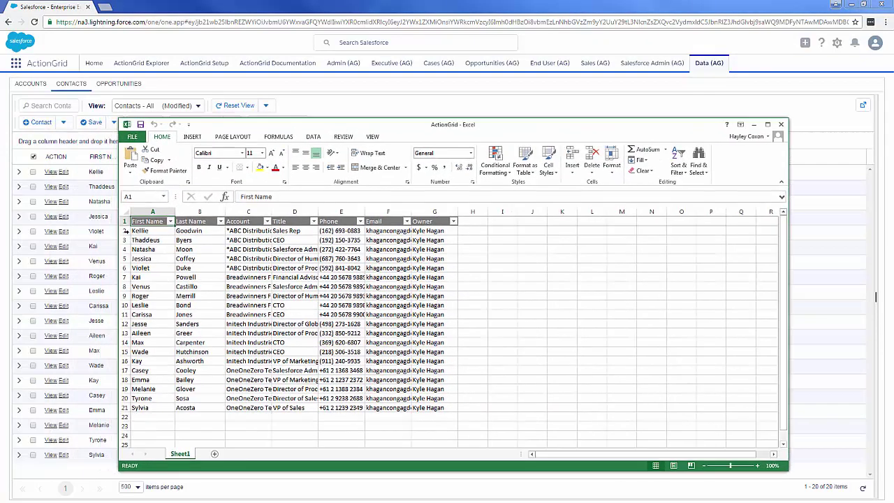
pyautogui.moveTo(127, 232); pyautogui.dragTo(126, 268)
pyautogui.rightClick(123, 249)
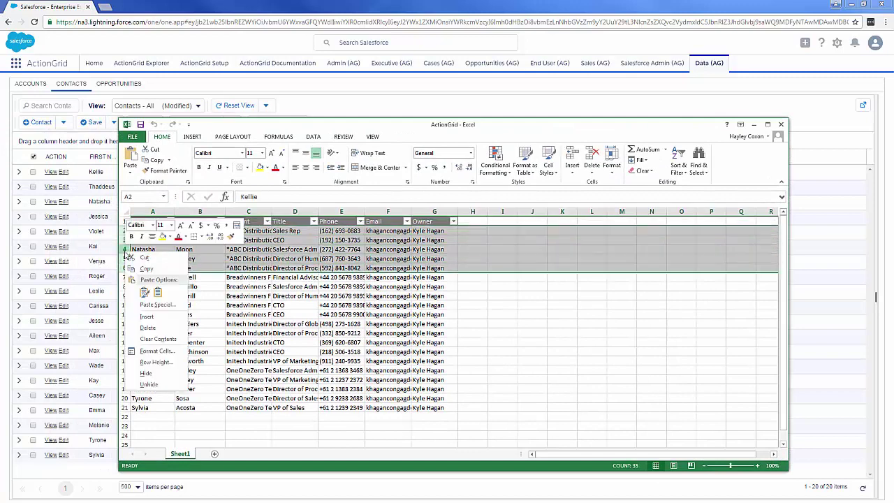
pyautogui.click(140, 264)
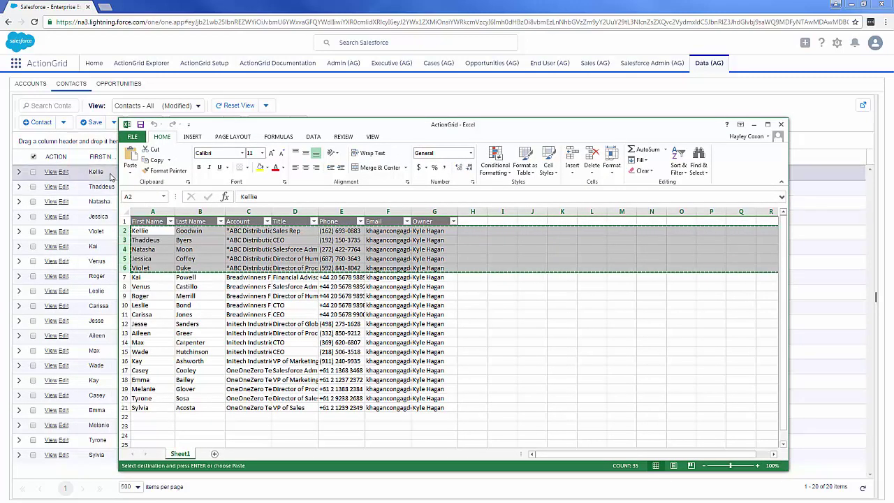
# Step: Paste the copied Excel rows into the contacts grid as new contacts and revert the unsaved data
pyautogui.click(112, 173)
pyautogui.rightClick(113, 174)
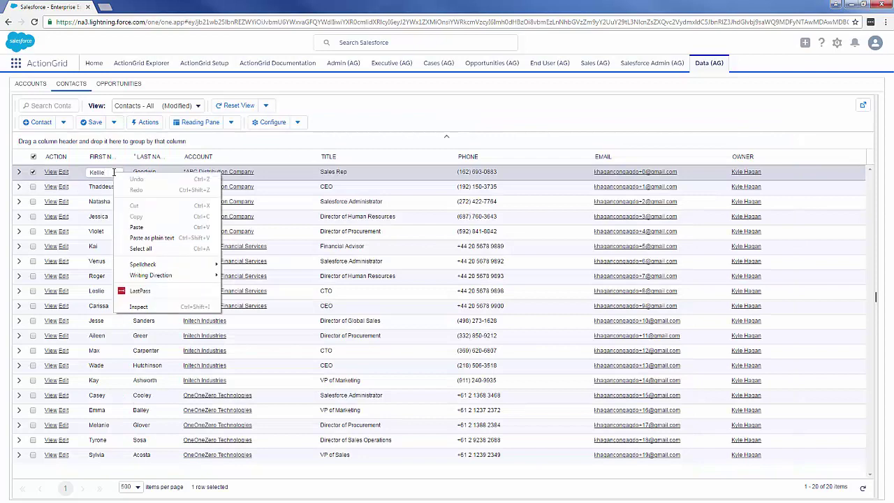
pyautogui.click(141, 229)
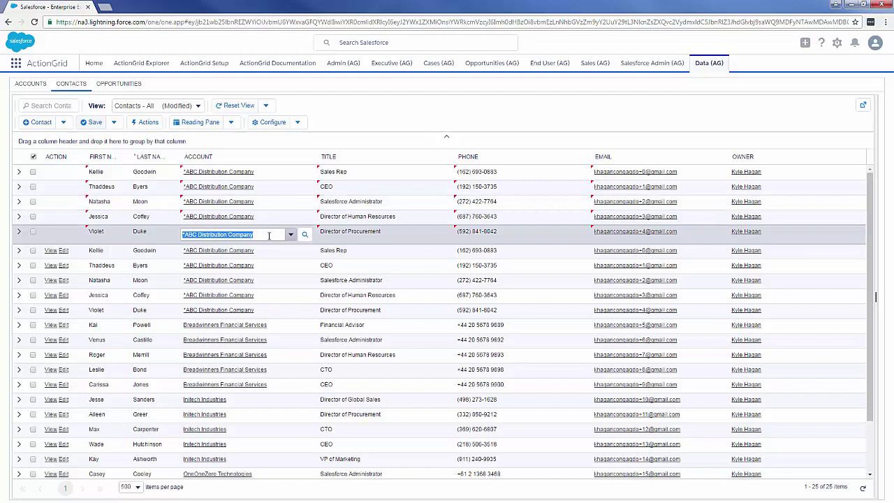
pyautogui.click(116, 125)
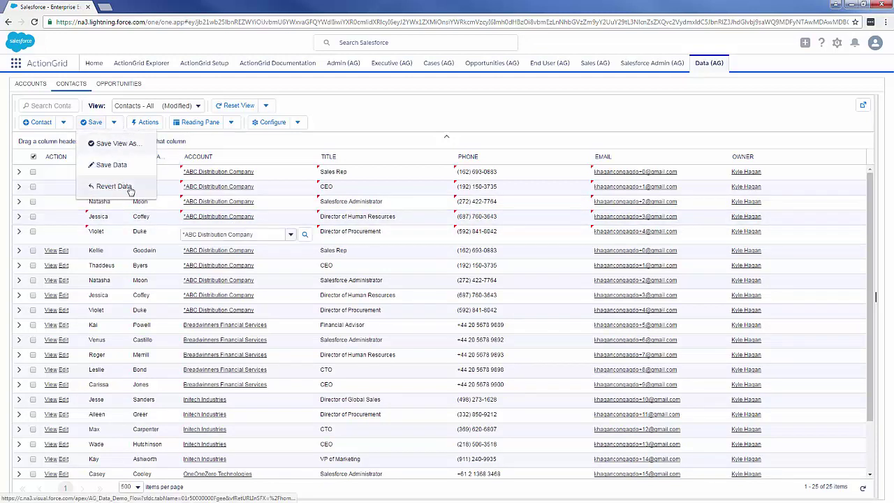
pyautogui.click(115, 184)
# Step: Try to paste the copied rows again from the first contact's first name cell
pyautogui.click(116, 177)
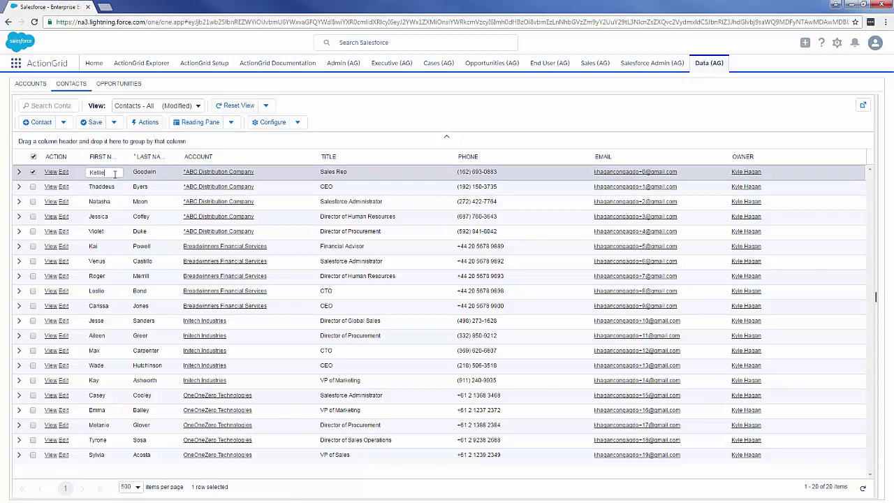
pyautogui.rightClick(115, 175)
pyautogui.click(137, 229)
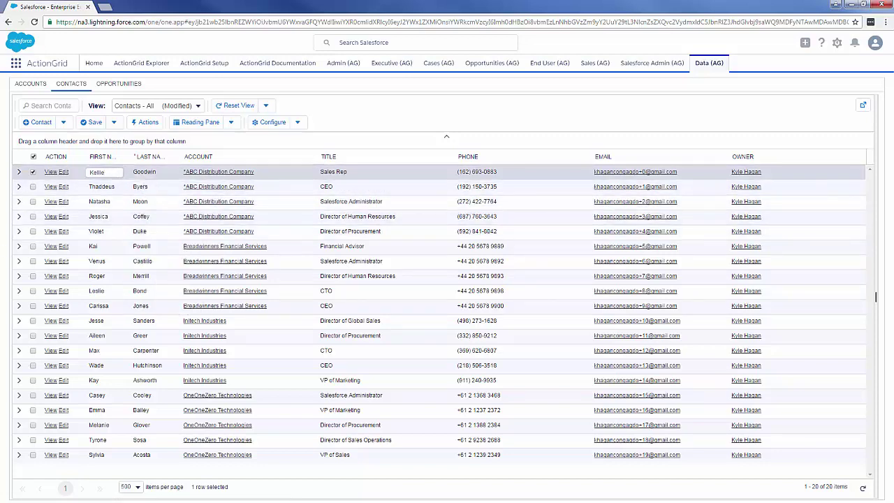
# Step: Switch to Excel and copy contact rows 2 to 6 of the workbook again
pyautogui.hotkey('alt', 'Tab')
pyautogui.moveTo(124, 231); pyautogui.dragTo(125, 268)
pyautogui.rightClick(125, 257)
pyautogui.click(139, 268)
# Step: Return to the contacts grid and paste the recopied rows into the first contact's first name cell
pyautogui.hotkey('alt', 'Tab')
pyautogui.rightClick(113, 174)
pyautogui.click(135, 228)
# Step: Switch to the accounts grid and back to contacts, and deselect the first contact
pyautogui.click(35, 85)
pyautogui.click(68, 84)
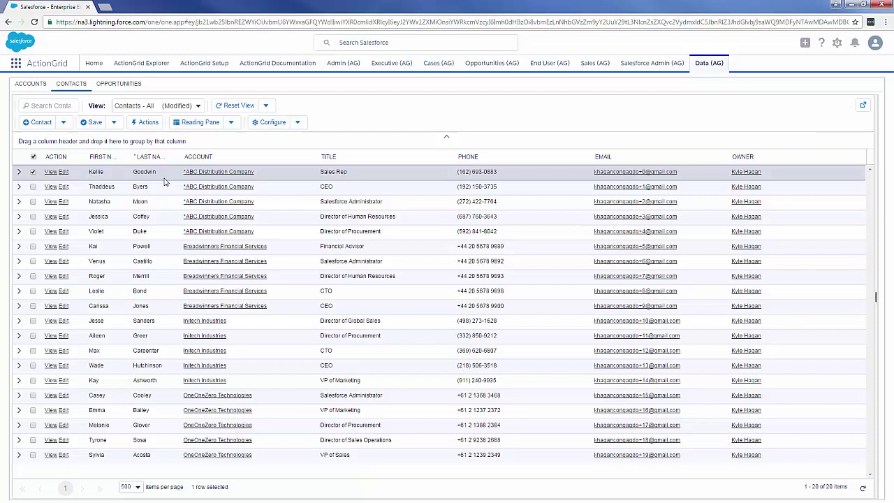
pyautogui.click(33, 172)
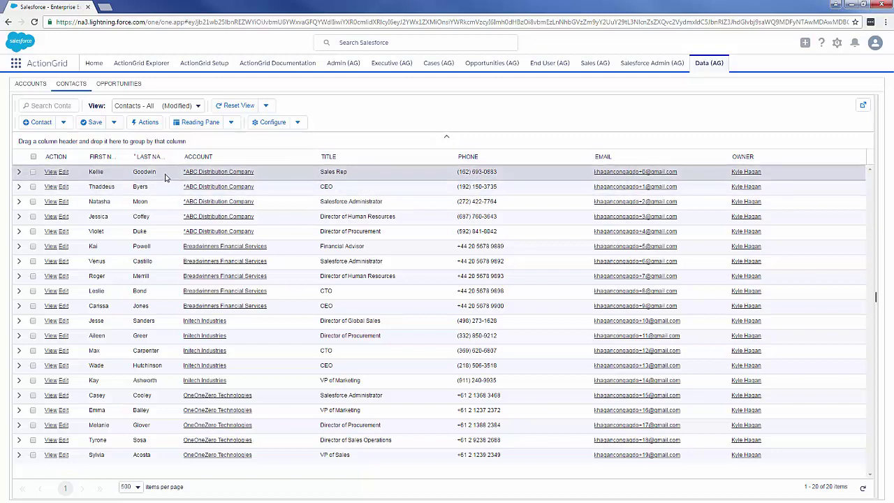
# Step: Batch-add the first ten contacts to the Donation-a-thon 2016 campaign as members with status Responded
pyautogui.moveTo(165, 172); pyautogui.dragTo(173, 315)
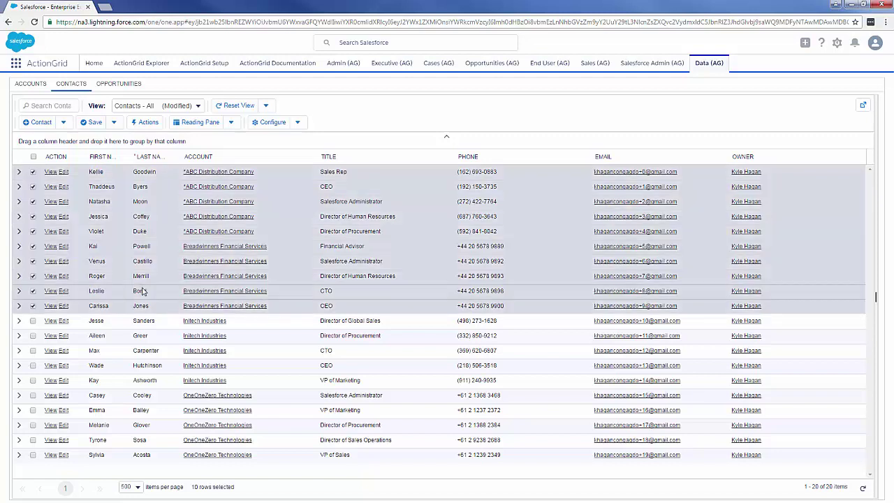
pyautogui.rightClick(168, 203)
pyautogui.moveTo(194, 208)
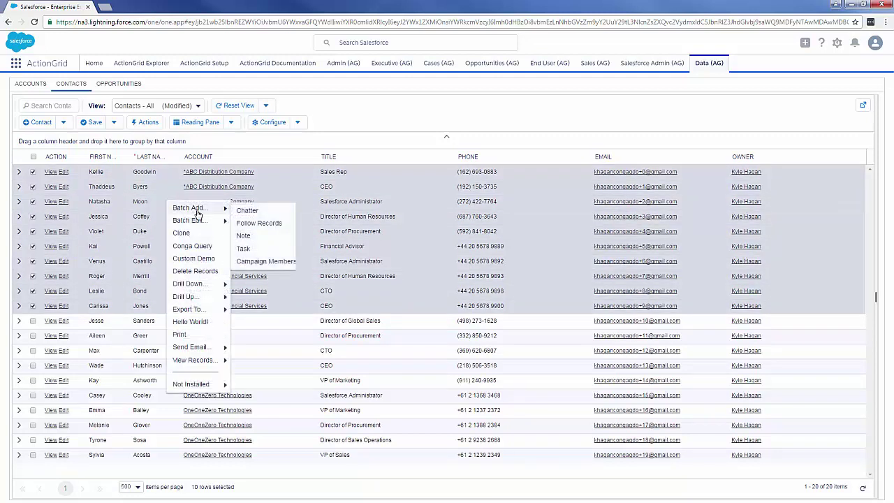
pyautogui.click(277, 262)
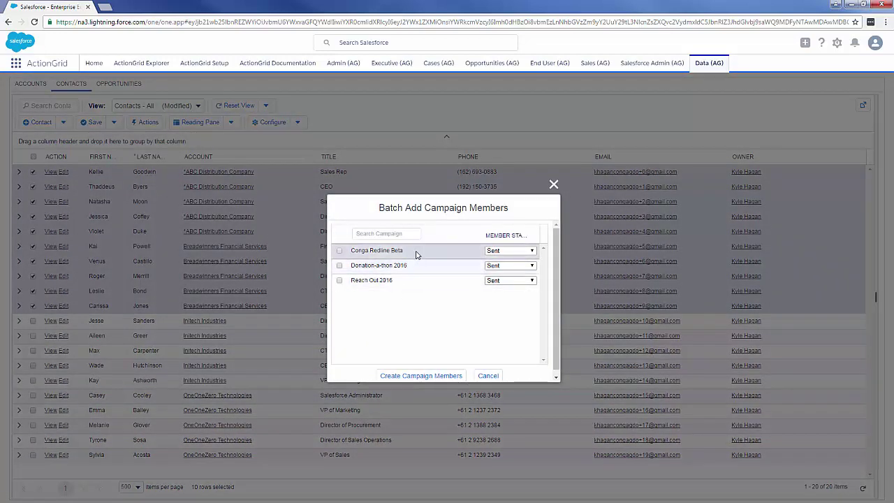
pyautogui.click(339, 266)
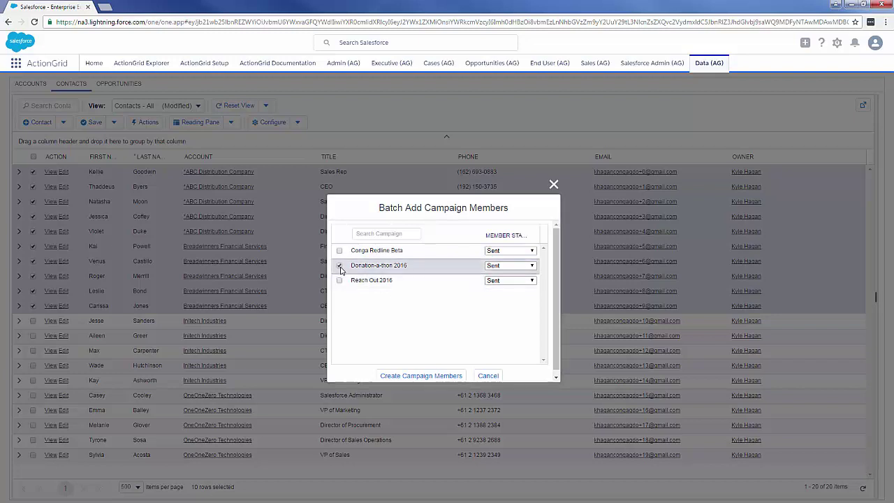
pyautogui.click(520, 266)
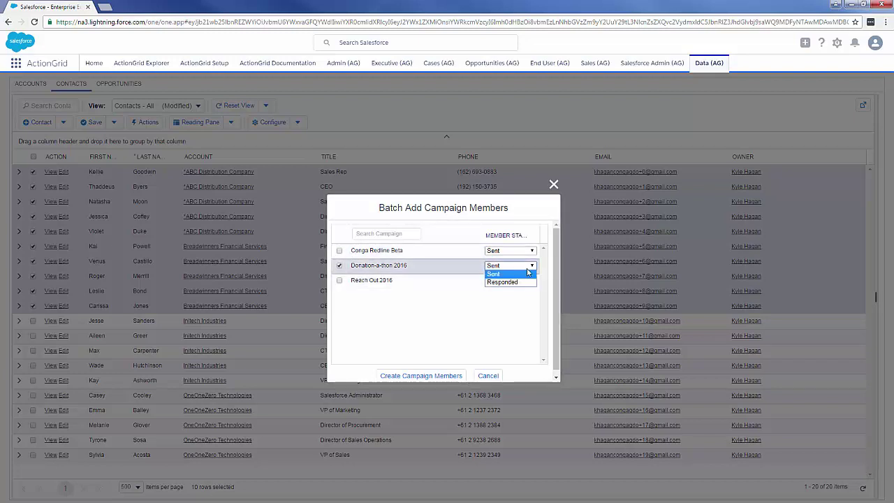
pyautogui.click(522, 282)
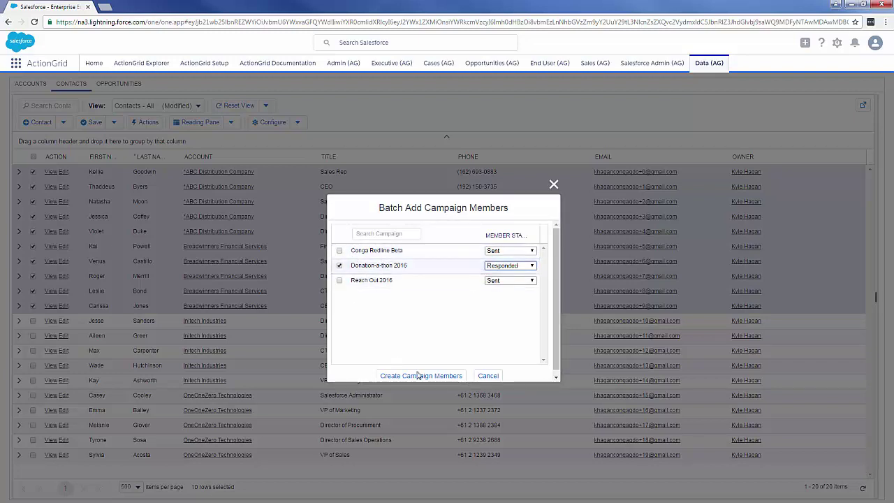
pyautogui.click(439, 375)
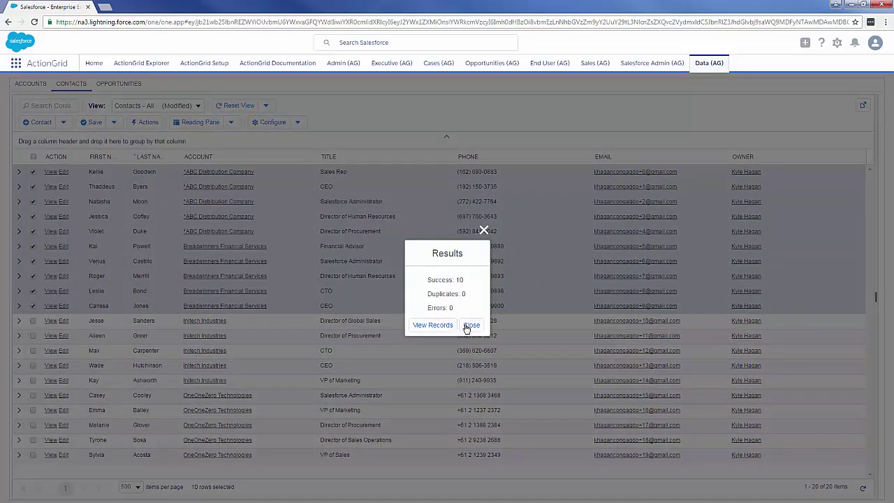
pyautogui.click(467, 326)
# Step: Show the reading pane and check the campaign memberships of the second to sixth contacts one by one
pyautogui.click(203, 131)
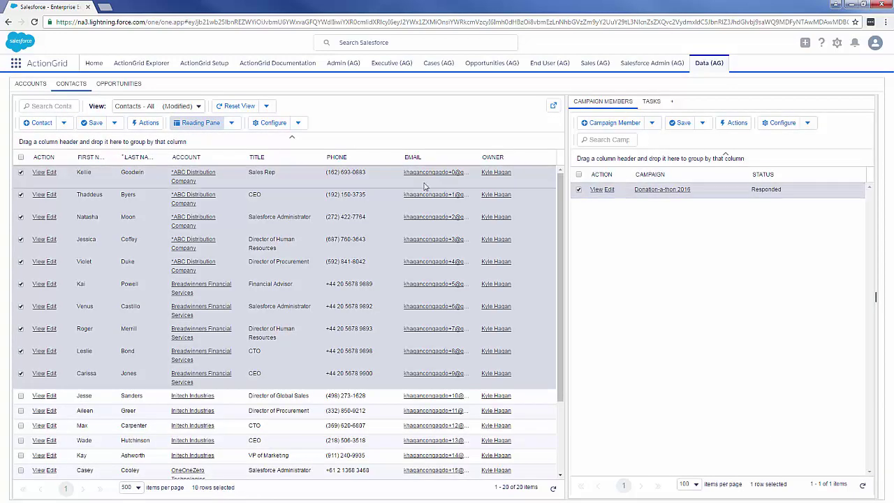
pyautogui.click(308, 199)
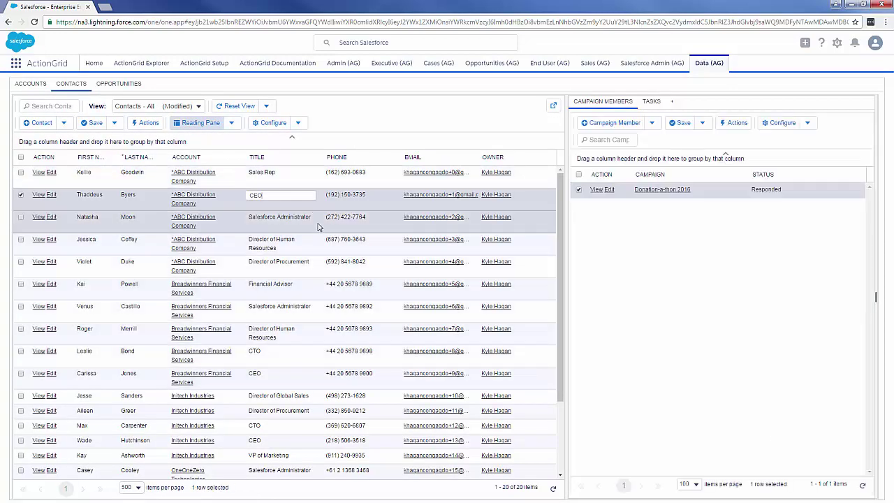
pyautogui.click(318, 227)
pyautogui.click(315, 245)
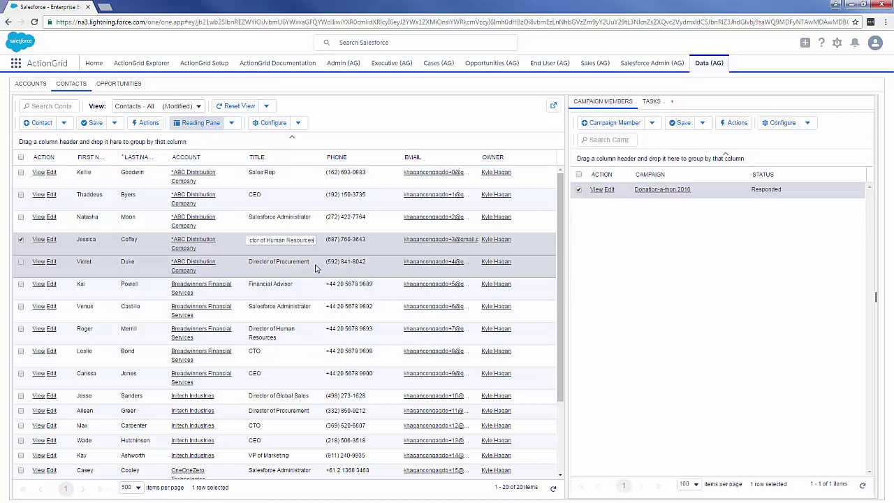
pyautogui.click(316, 266)
pyautogui.click(311, 288)
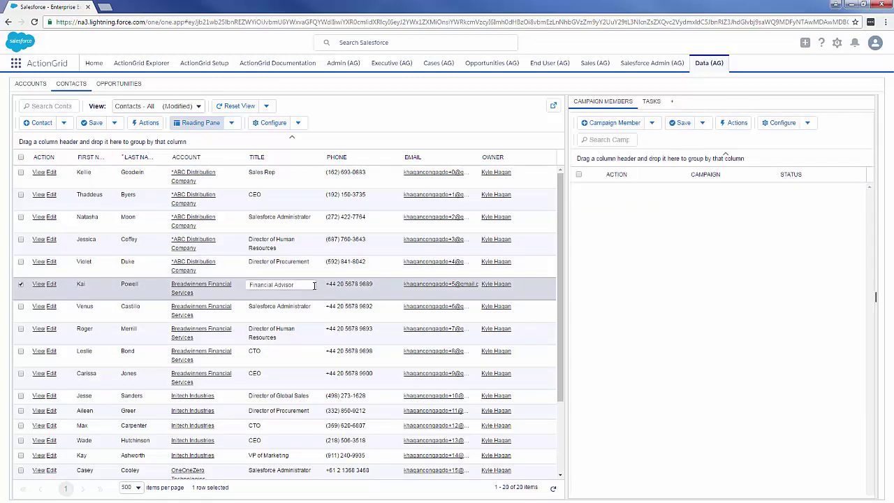
# Step: In the opportunities grid, select Initech Industries' Additional Widgets and Licenses opportunity and widen the Close Date and Last Activity columns
pyautogui.click(113, 84)
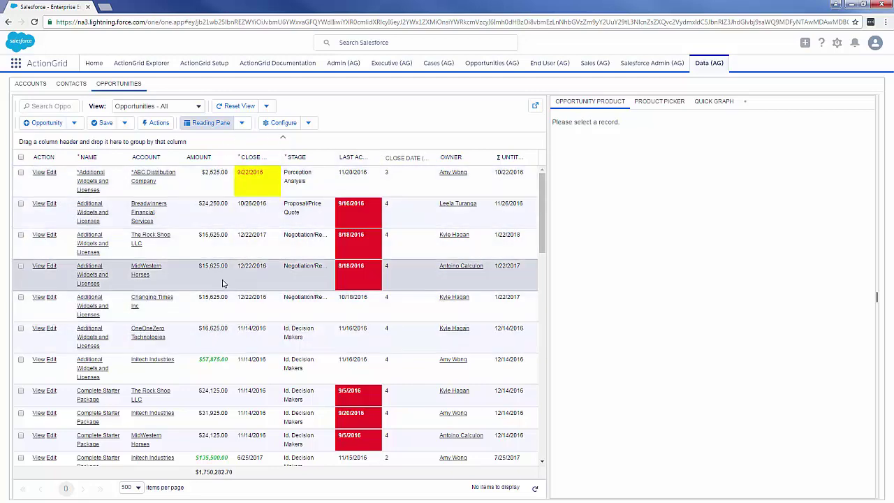
pyautogui.scroll(-1, 214, 312)
pyautogui.click(202, 314)
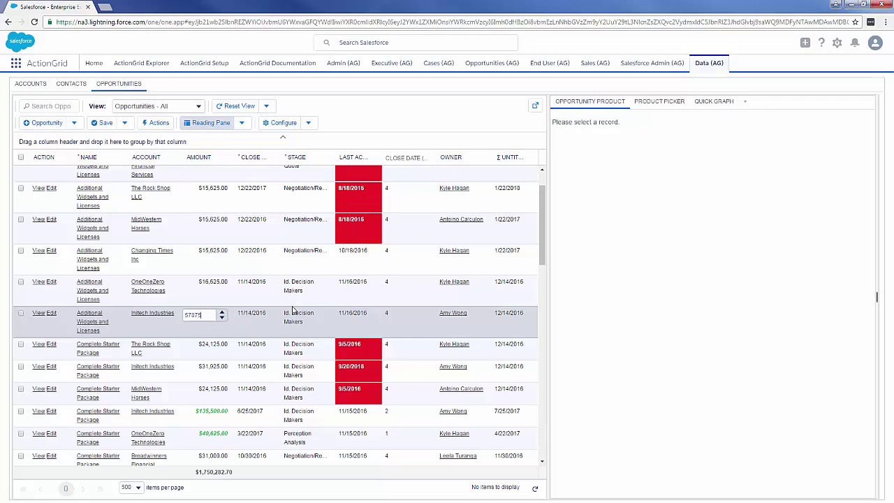
pyautogui.scroll(1, 237, 301)
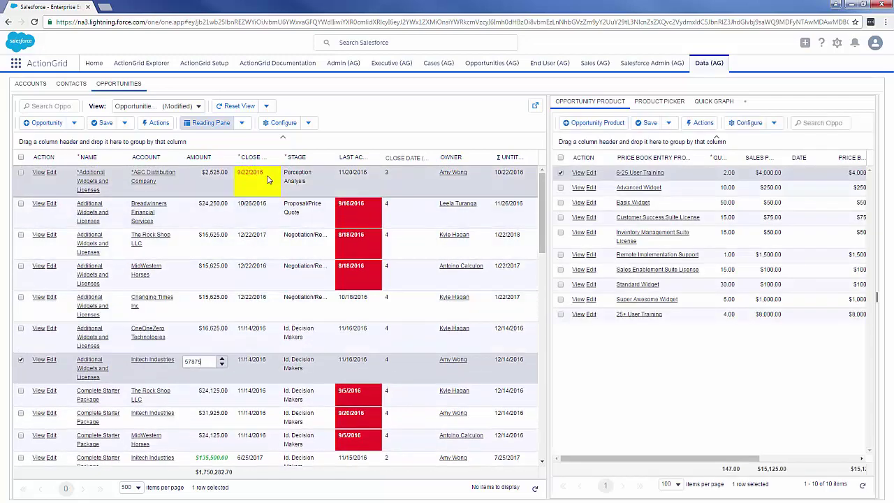
pyautogui.moveTo(280, 156); pyautogui.dragTo(298, 156)
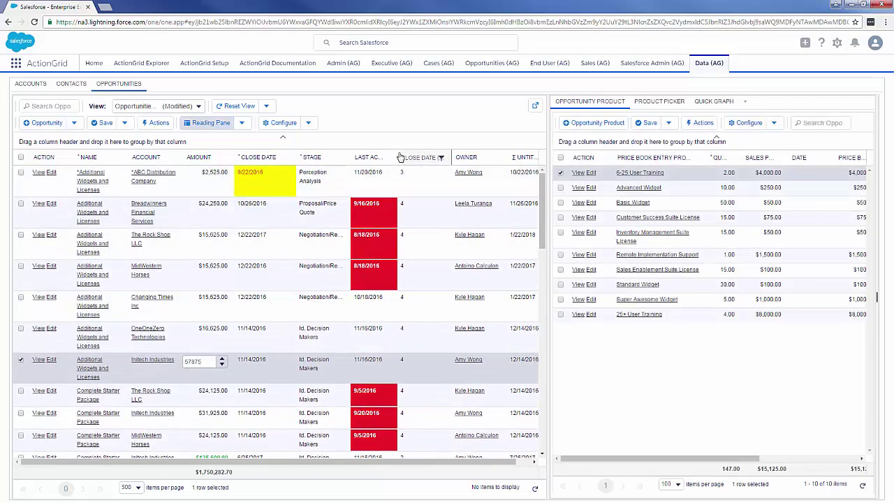
pyautogui.moveTo(402, 156); pyautogui.dragTo(431, 156)
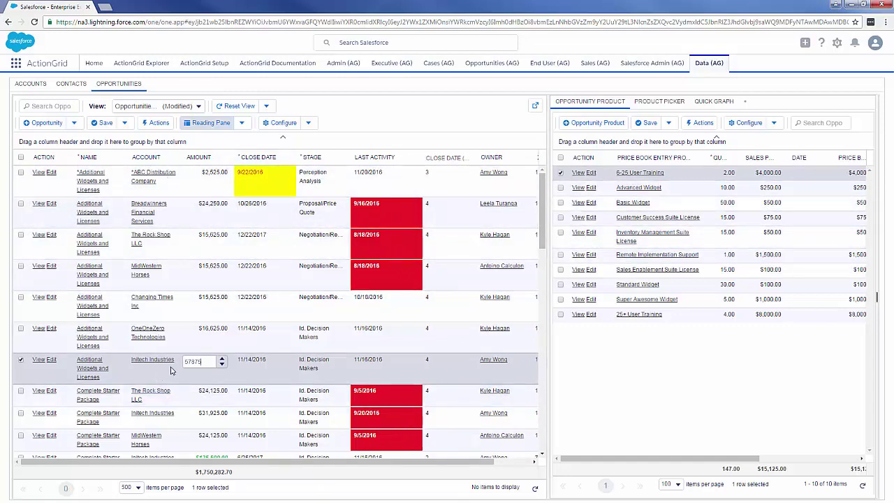
# Step: Try to batch-add the product 1-5 User Training with quantity 1 to the first six opportunities
pyautogui.moveTo(175, 191); pyautogui.dragTo(193, 339)
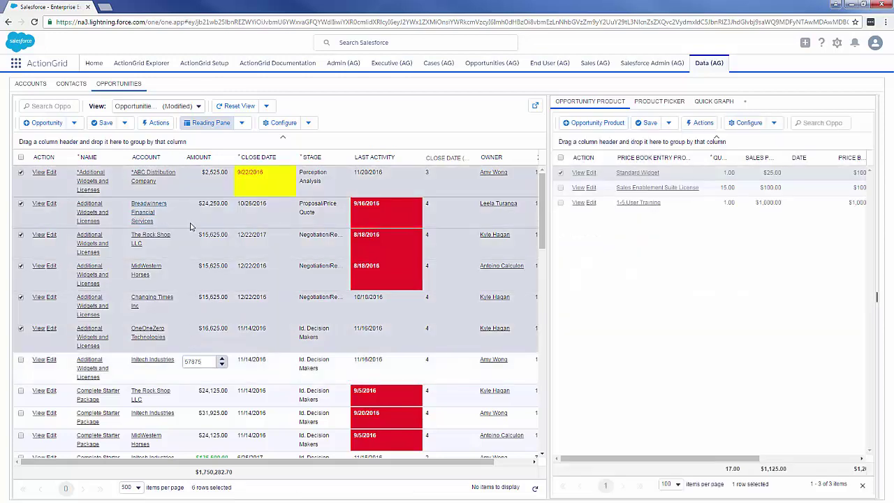
pyautogui.rightClick(186, 248)
pyautogui.moveTo(211, 255)
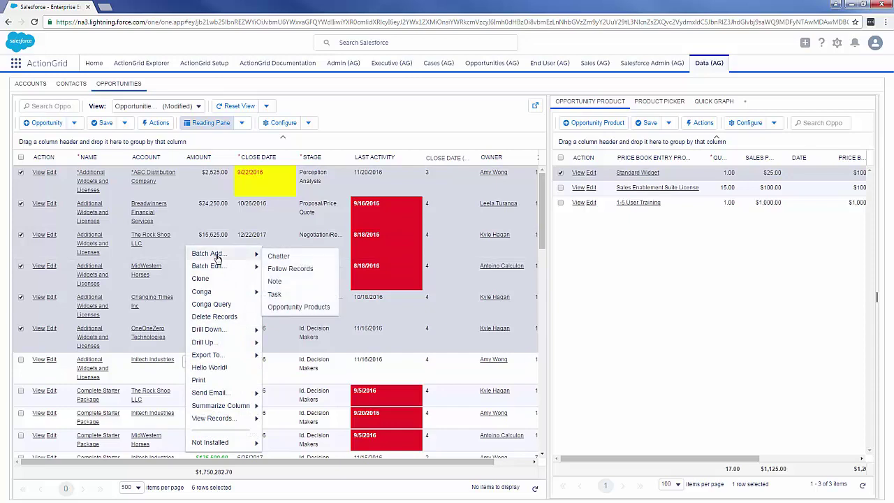
pyautogui.click(309, 309)
pyautogui.click(530, 272)
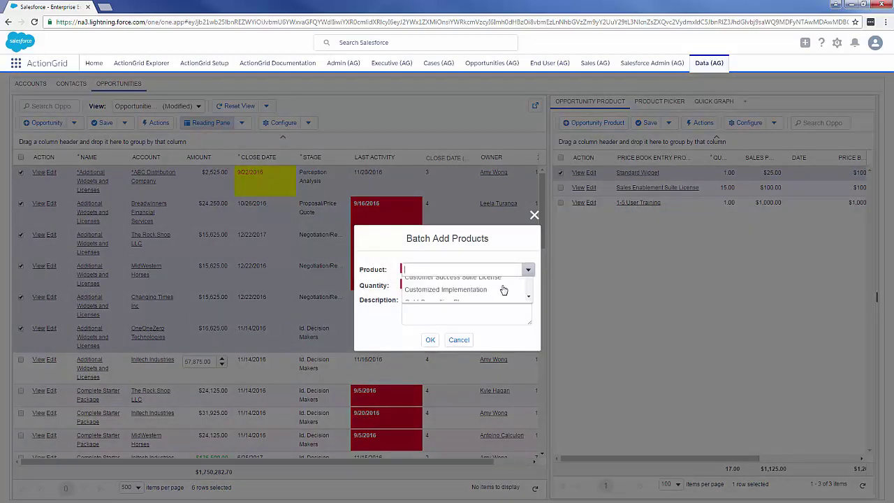
pyautogui.click(429, 286)
pyautogui.click(526, 284)
pyautogui.click(491, 309)
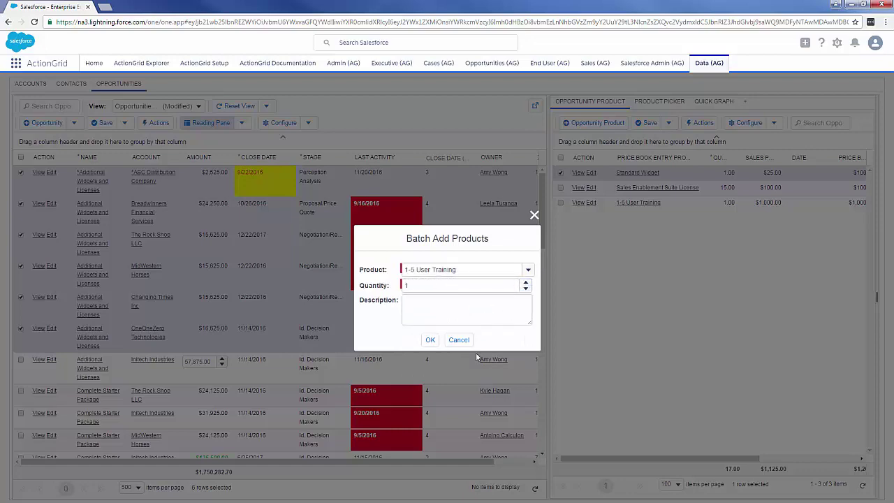
pyautogui.click(430, 340)
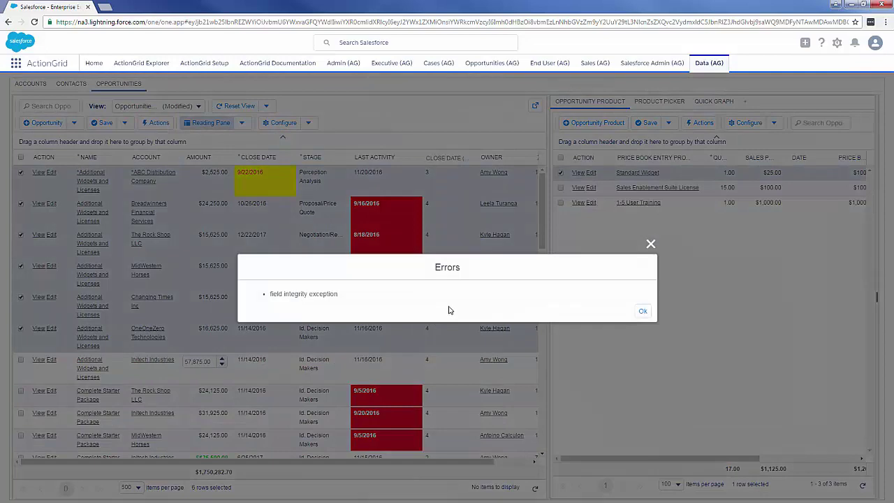
pyautogui.click(642, 312)
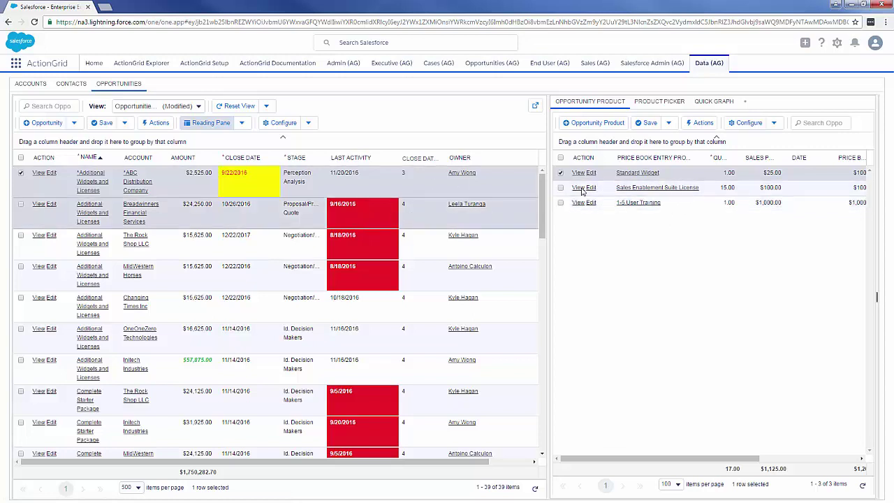
# Step: Batch-add Standard Widget and Platinum Consulting Plan with quantity 1 to the ABC Distribution Company opportunity from the Product Picker, and review its opportunity products
pyautogui.click(664, 105)
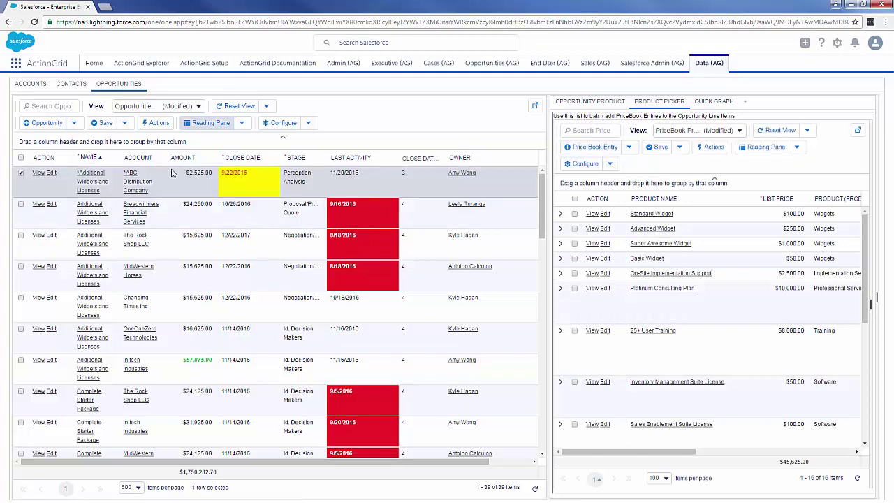
pyautogui.click(574, 214)
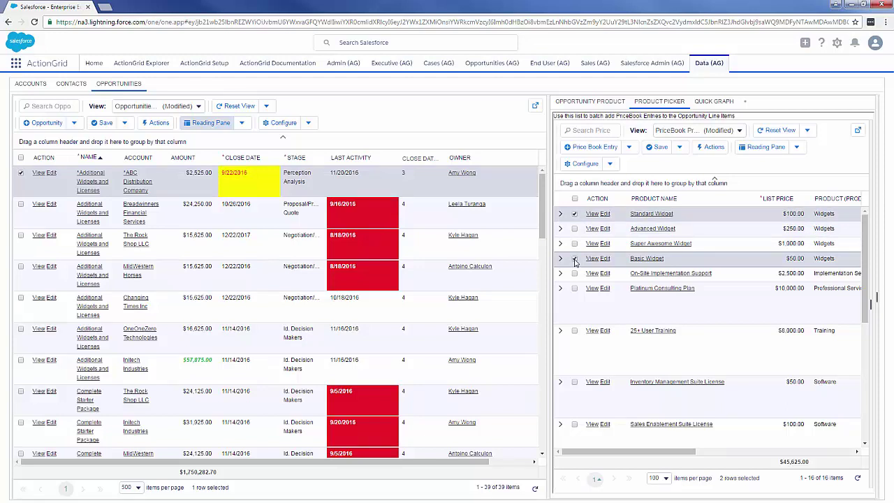
pyautogui.click(575, 289)
pyautogui.rightClick(727, 220)
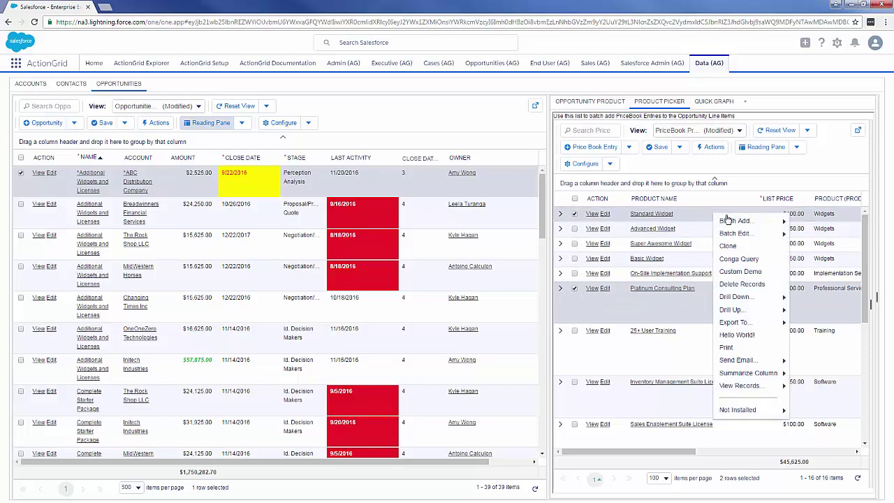
pyautogui.moveTo(727, 220)
pyautogui.click(825, 236)
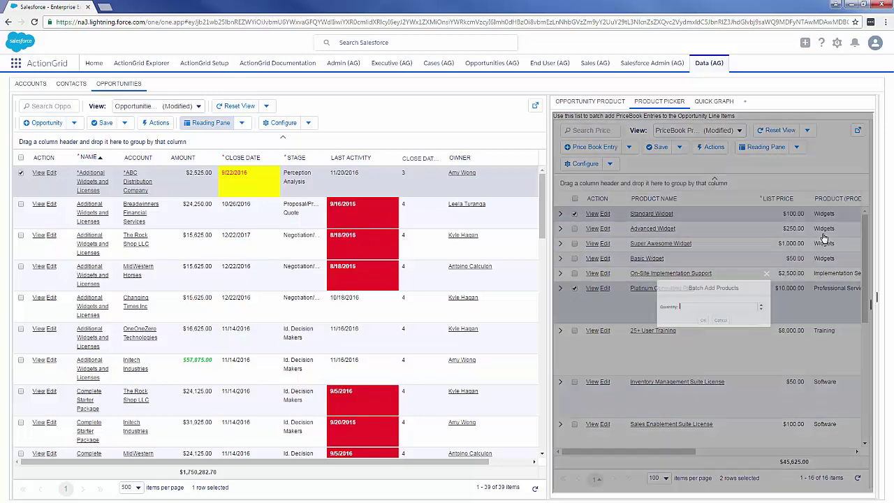
pyautogui.write('1')
pyautogui.click(696, 331)
pyautogui.click(739, 324)
pyautogui.click(591, 104)
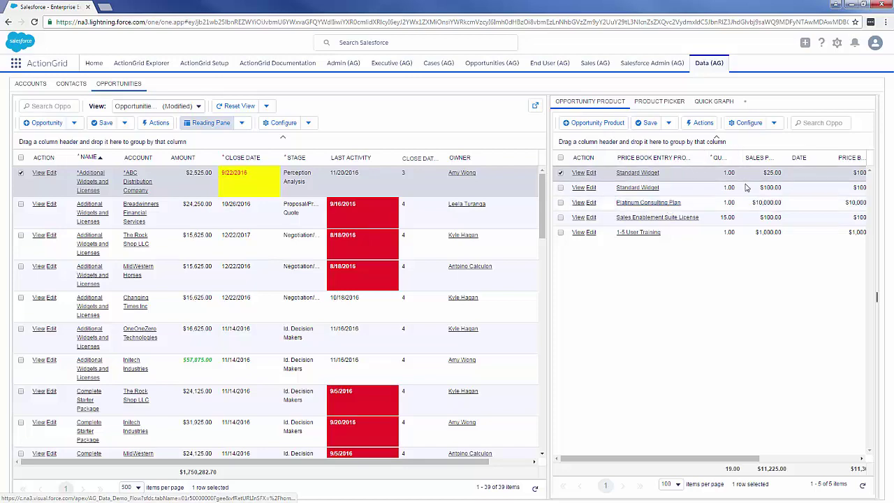
# Step: Hide the reading pane and group the opportunities by Stage
pyautogui.click(217, 125)
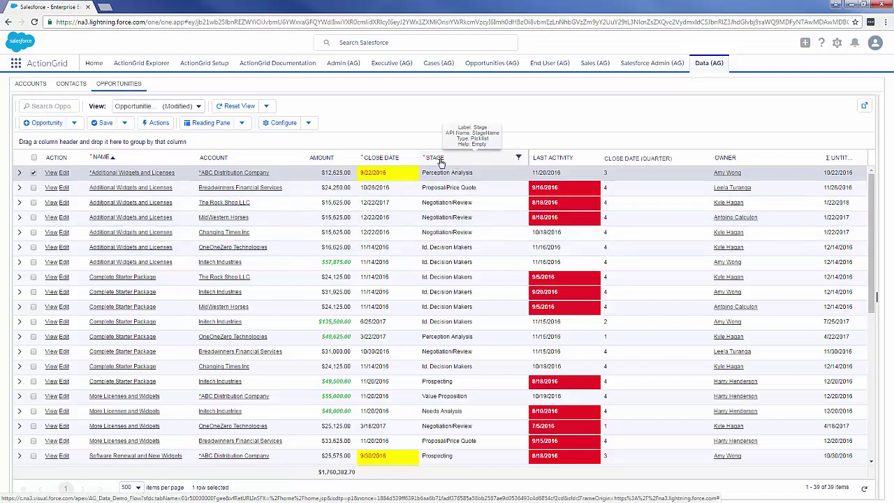
pyautogui.moveTo(434, 157); pyautogui.dragTo(84, 148)
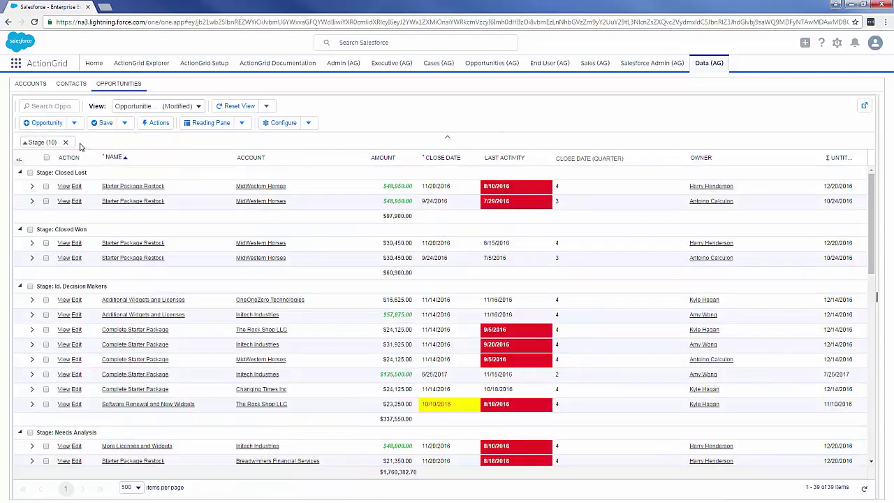
pyautogui.scroll(-3, 213, 281)
pyautogui.scroll(3, 208, 279)
pyautogui.scroll(-1, 217, 292)
pyautogui.scroll(-1, 216, 295)
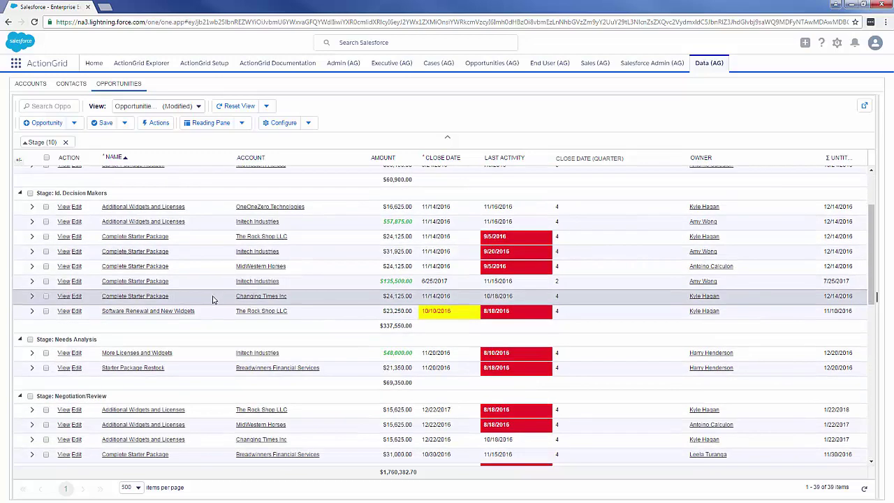
# Step: Select all opportunities in the Needs Analysis stage group, look through the batch add and email actions, and clear the selection
pyautogui.scroll(-3, 213, 321)
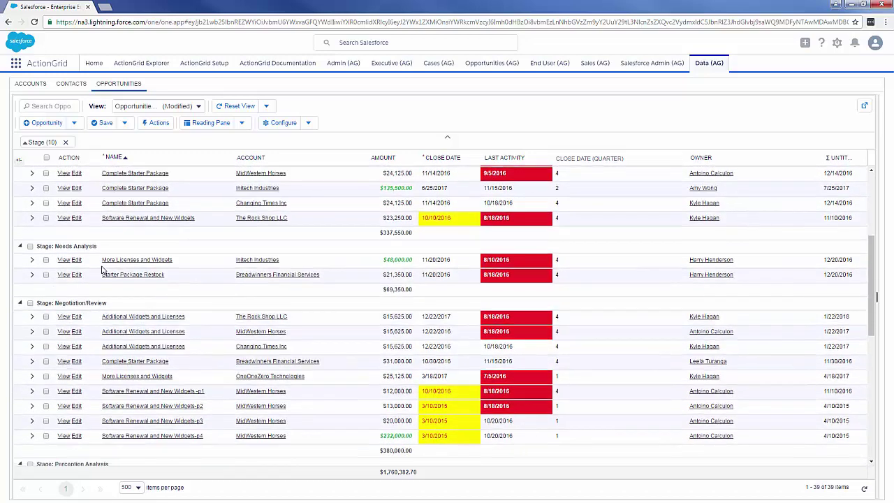
pyautogui.click(29, 247)
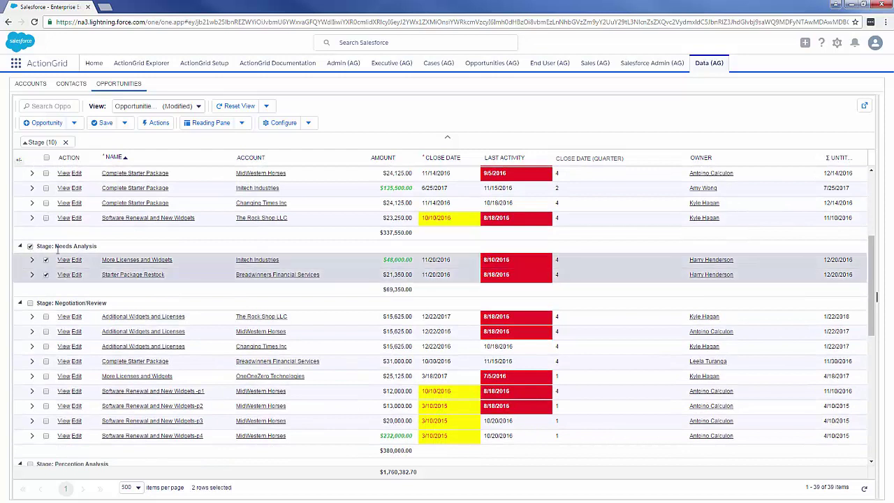
pyautogui.rightClick(187, 261)
pyautogui.moveTo(224, 266)
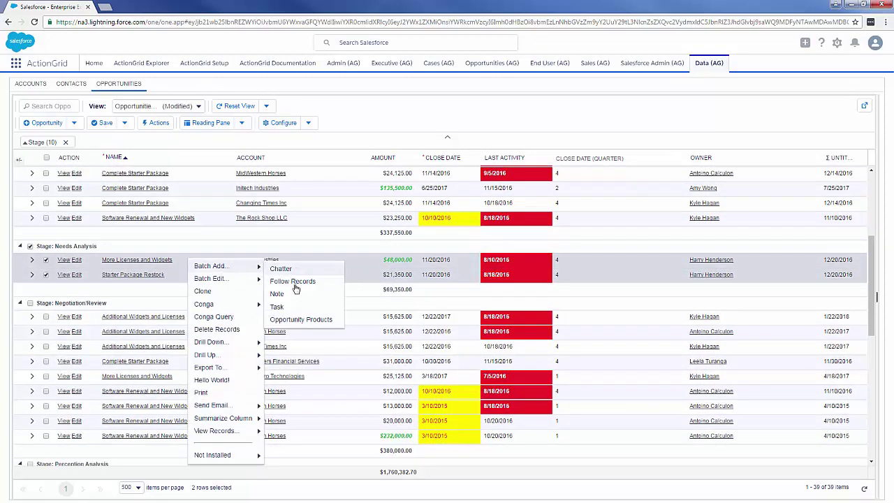
pyautogui.moveTo(250, 405)
pyautogui.click(45, 275)
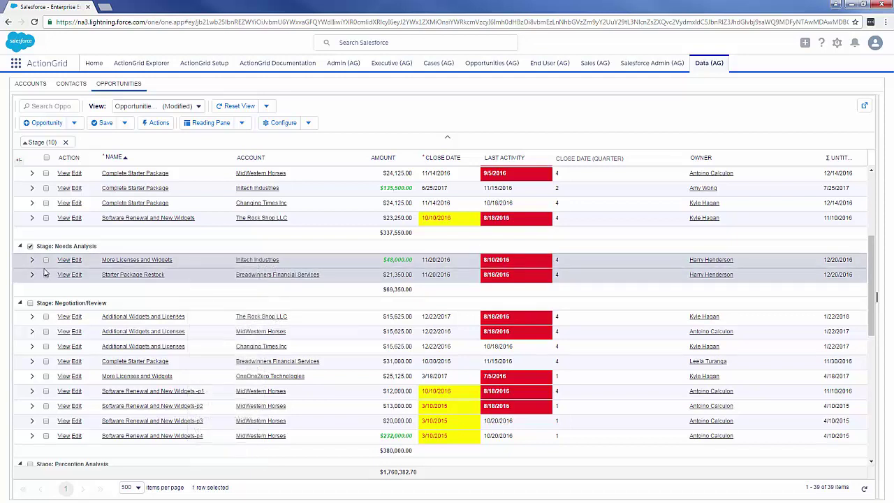
pyautogui.click(46, 275)
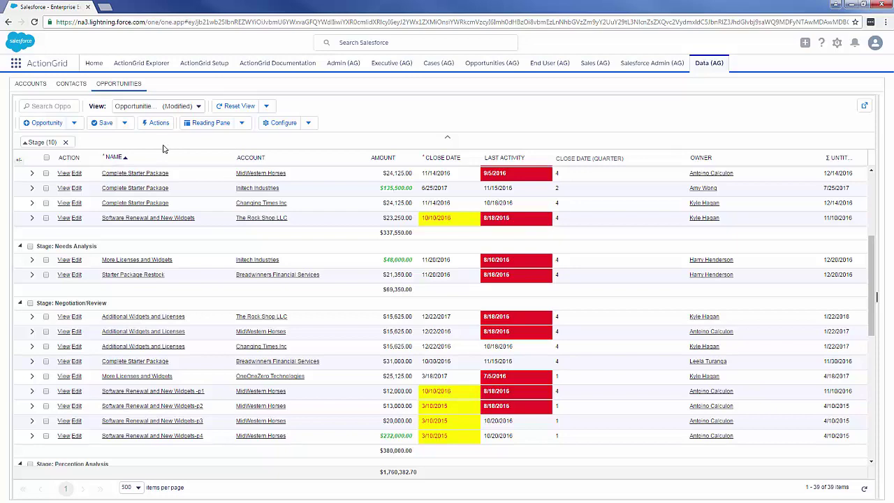
# Step: Return to the accounts list and clear the filters on its Contacts and Owner columns
pyautogui.click(33, 85)
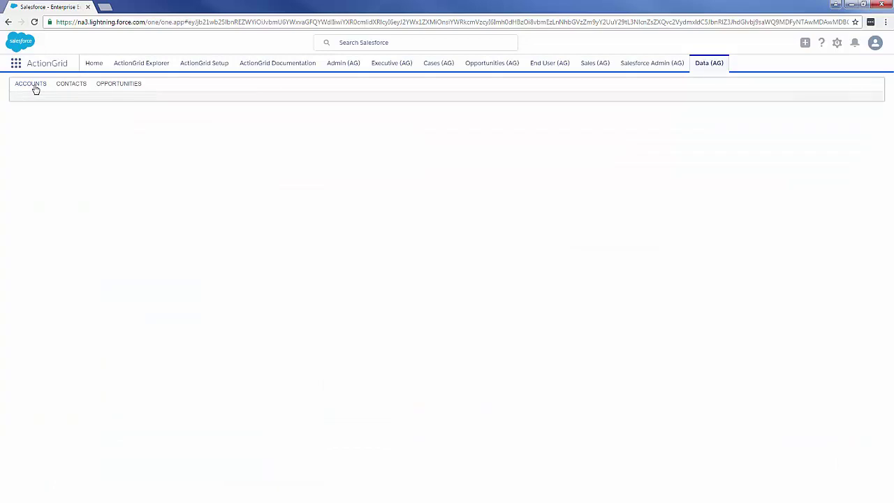
pyautogui.click(114, 123)
pyautogui.click(115, 187)
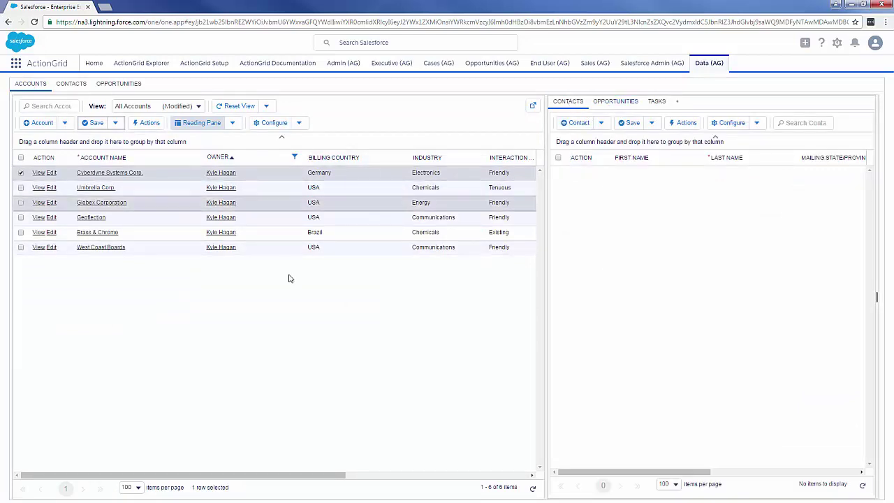
pyautogui.moveTo(326, 475); pyautogui.dragTo(529, 387)
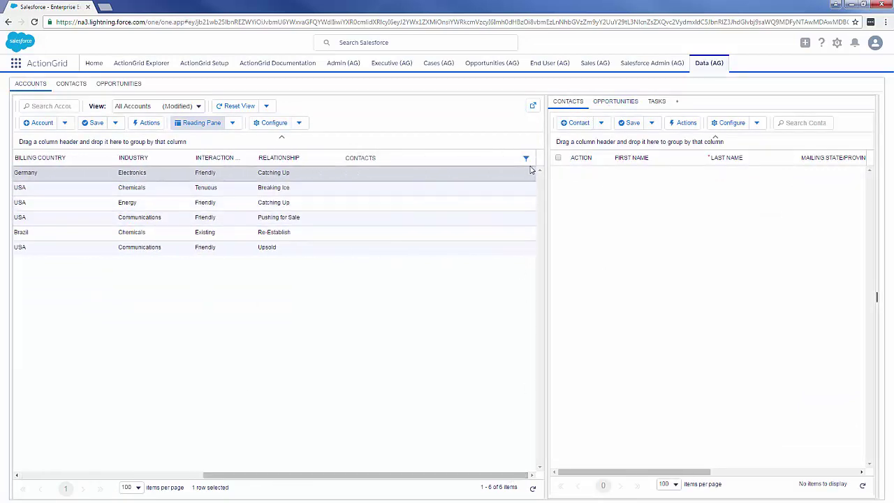
pyautogui.click(526, 158)
pyautogui.click(572, 236)
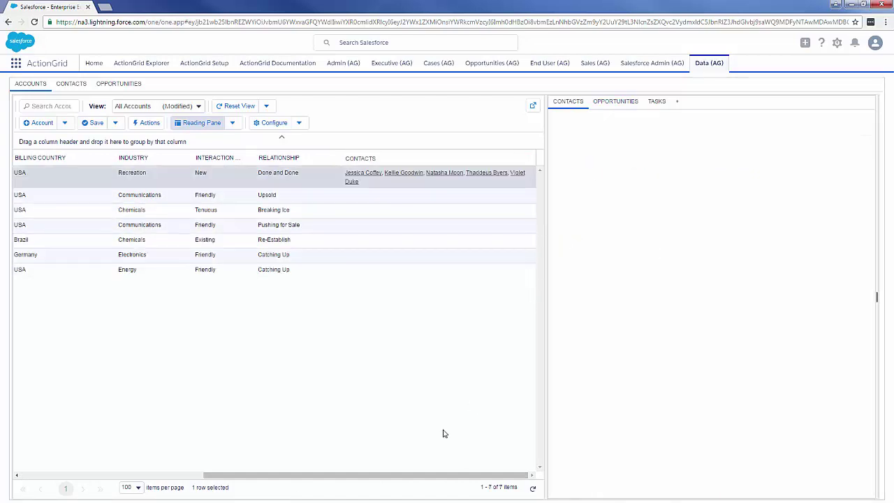
pyautogui.moveTo(424, 478); pyautogui.dragTo(105, 481)
pyautogui.click(294, 160)
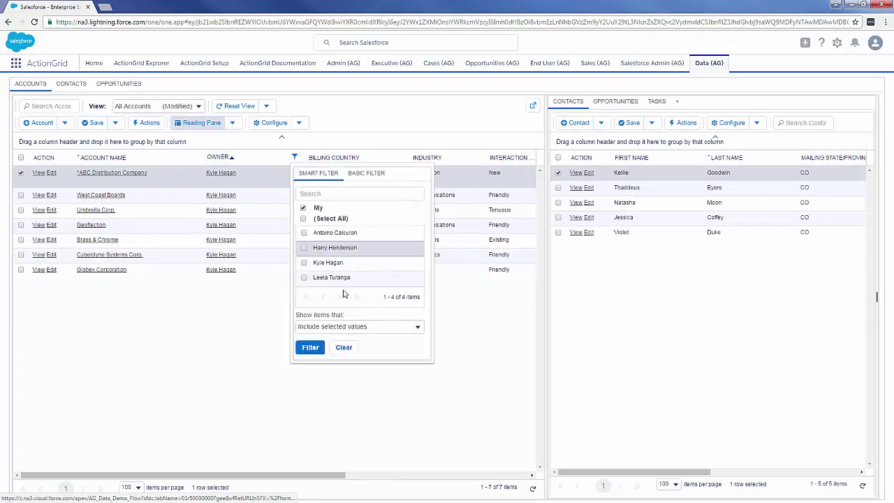
pyautogui.click(343, 347)
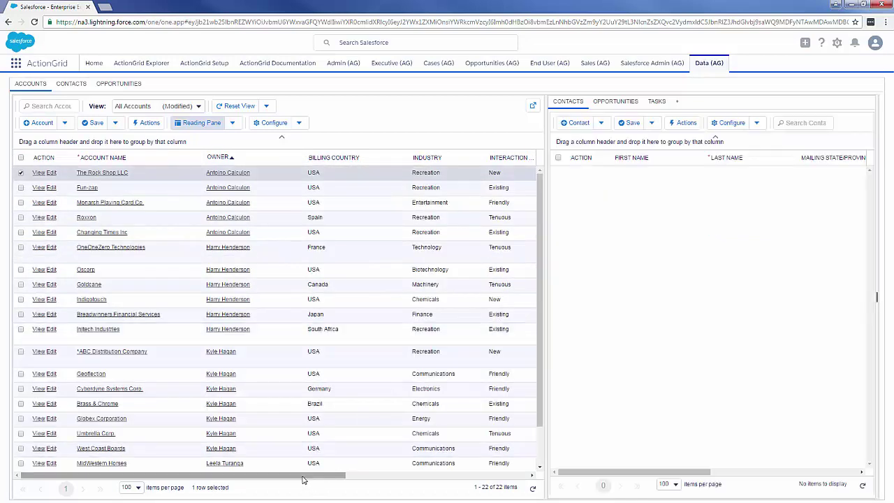
# Step: Sort the accounts by Account Name, select *ABC Distribution Company and show its related opportunities
pyautogui.moveTo(304, 480); pyautogui.dragTo(206, 483)
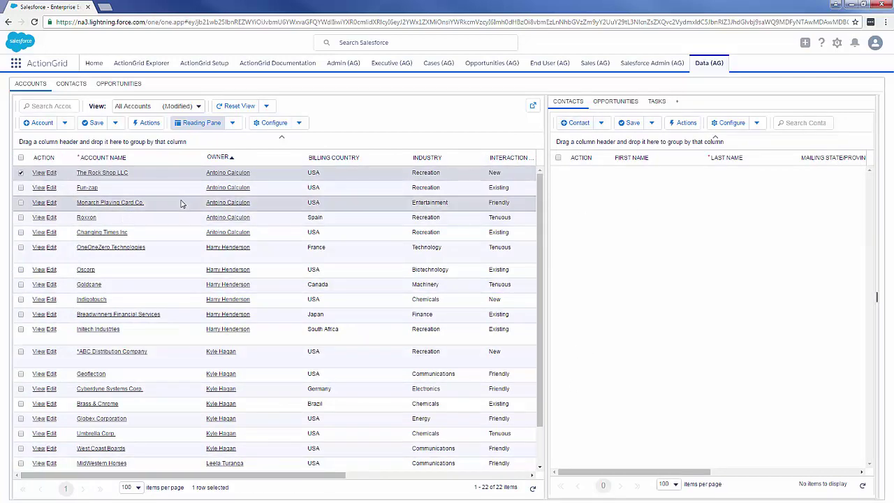
pyautogui.click(143, 158)
pyautogui.click(174, 176)
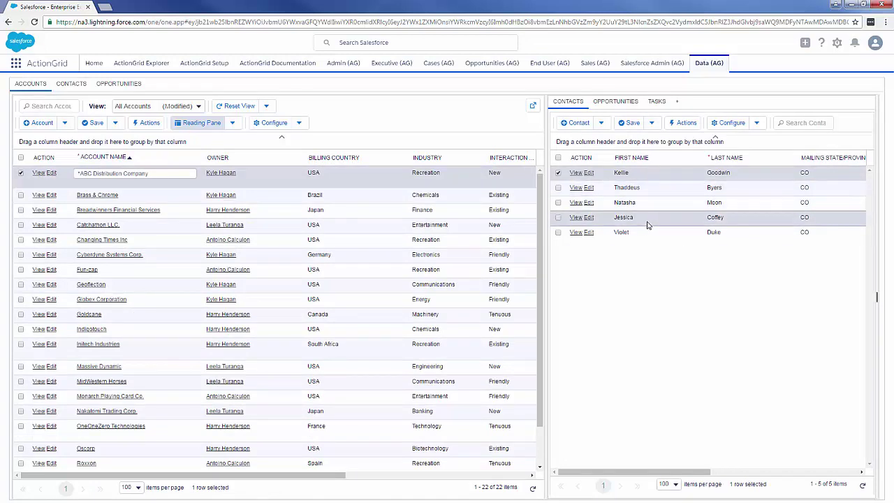
pyautogui.click(613, 102)
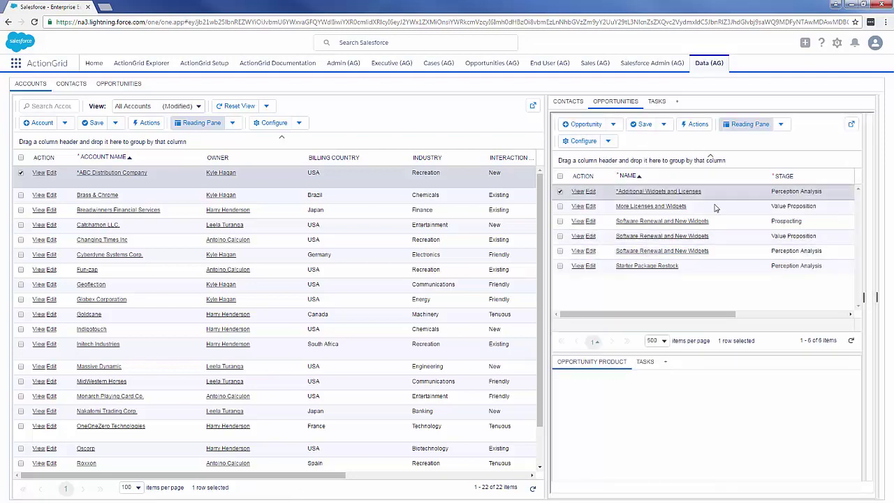
# Step: Enlarge the related panes and review opportunity products for ABC Distribution Company's More Licenses and Widgets and for Breadwinners Financial Services
pyautogui.moveTo(677, 371); pyautogui.dragTo(699, 315)
pyautogui.moveTo(545, 270); pyautogui.dragTo(491, 271)
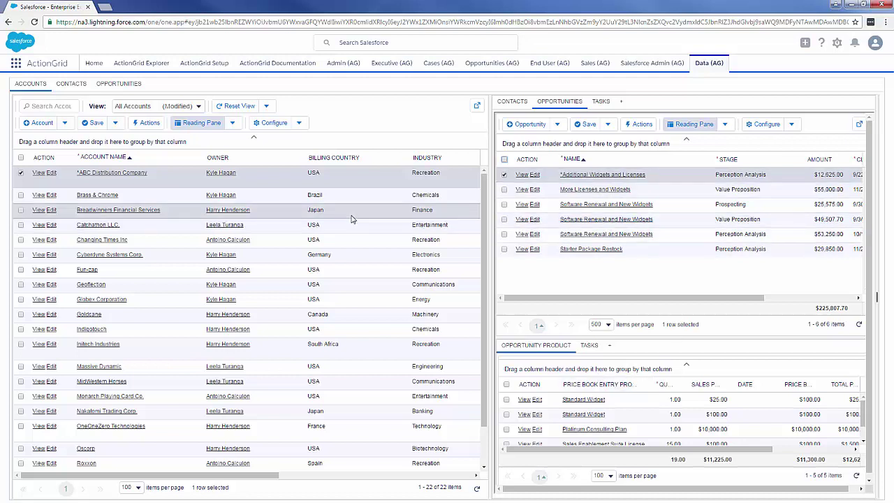
pyautogui.click(671, 190)
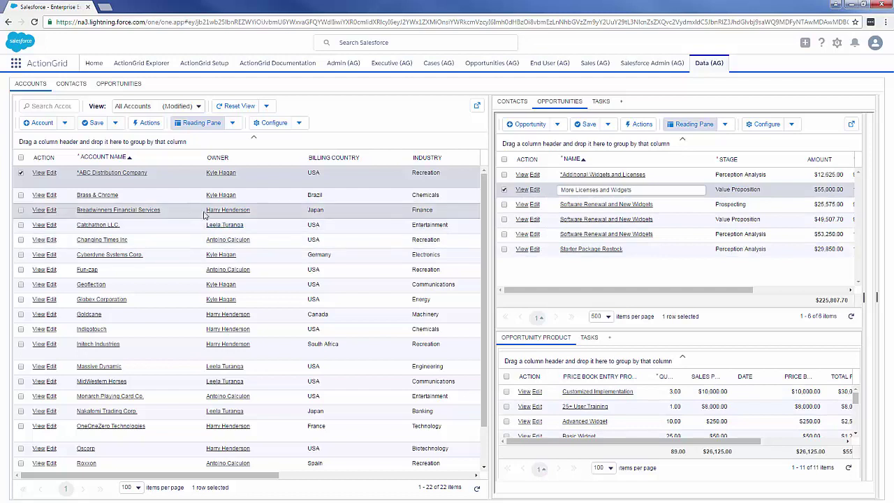
pyautogui.click(171, 211)
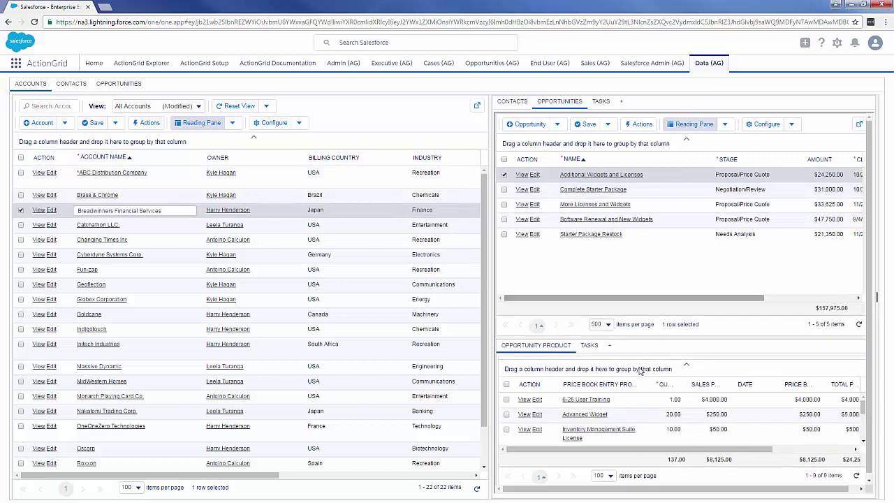
pyautogui.moveTo(690, 339); pyautogui.dragTo(690, 327)
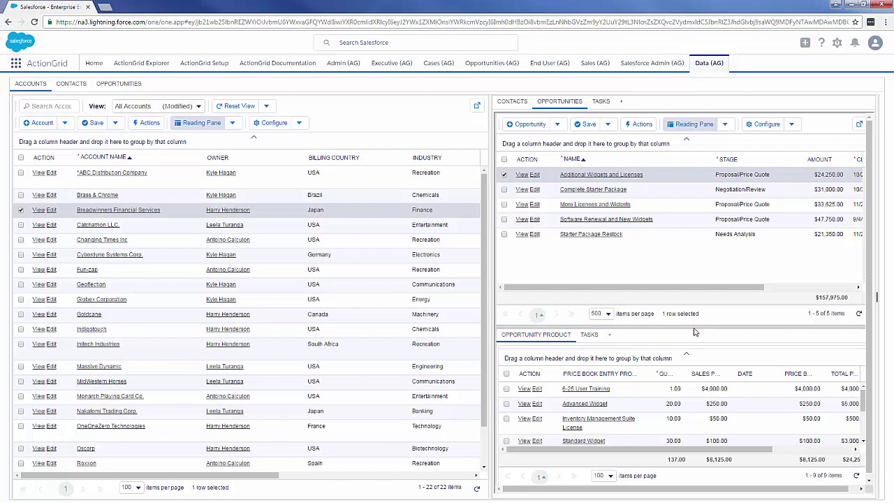
pyautogui.moveTo(691, 327); pyautogui.dragTo(691, 319)
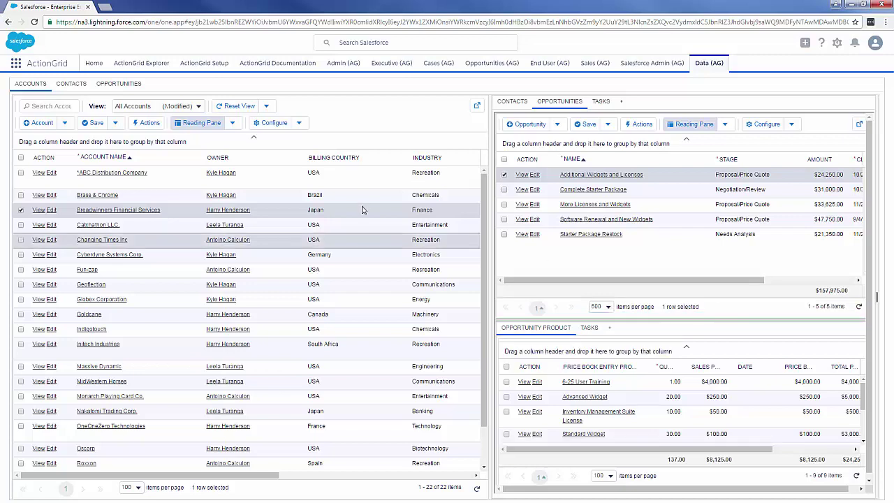
# Step: Open the contacts list and examine the selected Breadwinners Financial Services contact's tasks and the first call's description
pyautogui.click(71, 84)
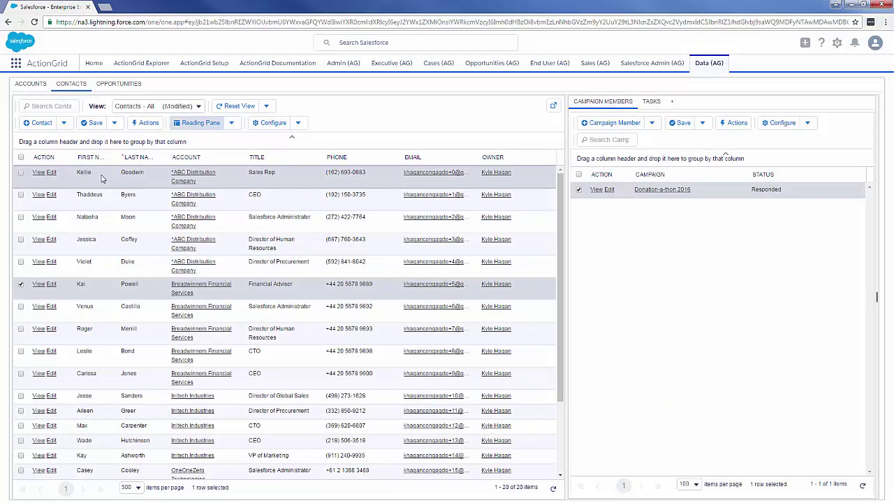
pyautogui.click(651, 101)
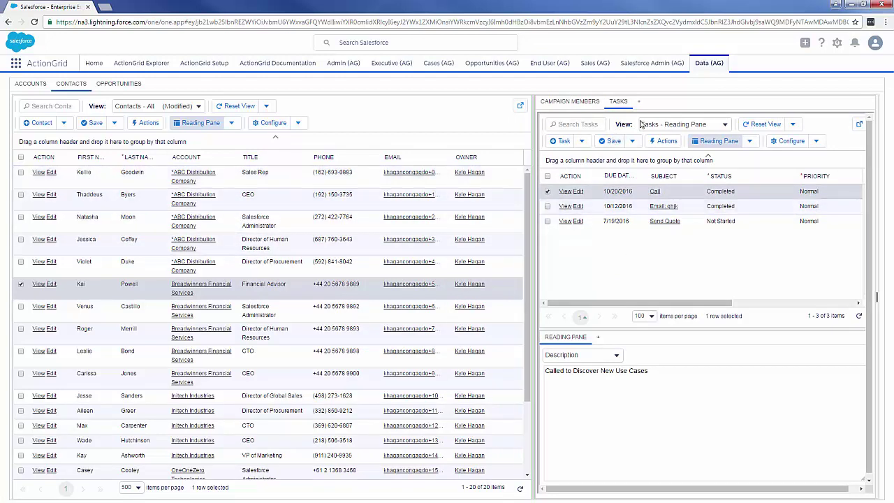
pyautogui.click(677, 378)
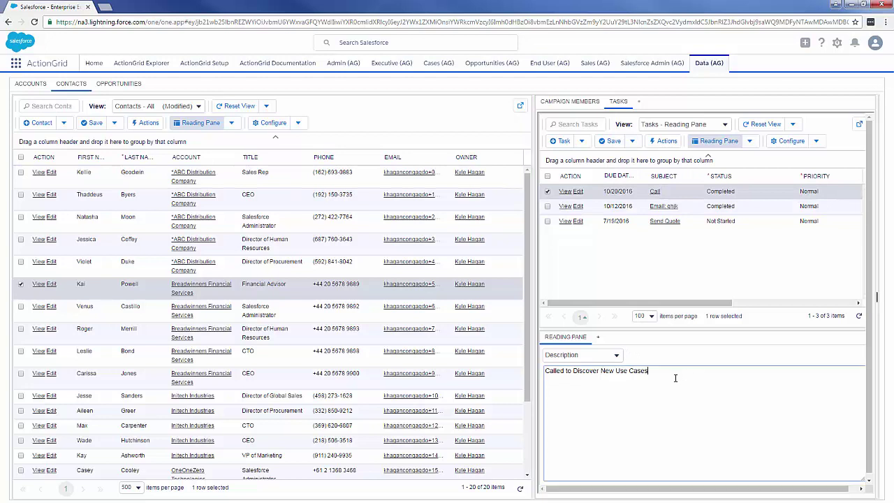
pyautogui.moveTo(648, 376); pyautogui.dragTo(535, 377)
pyautogui.click(674, 379)
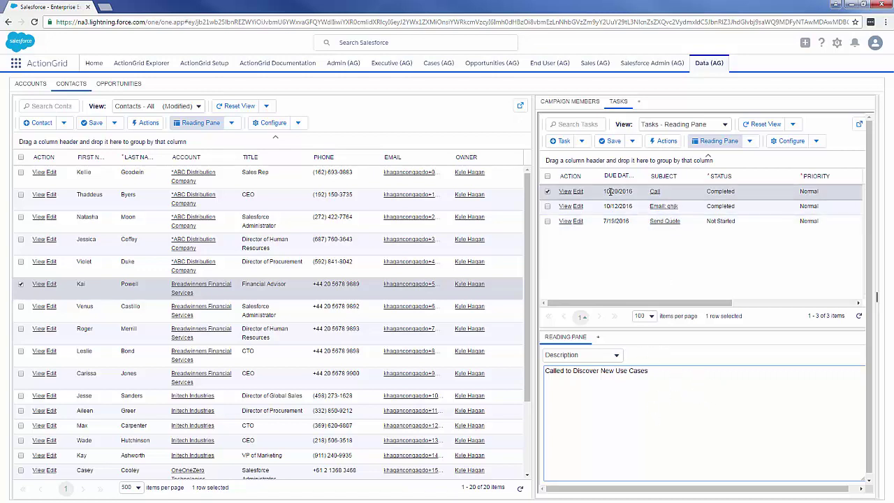
# Step: Add a task to the selected contact with the description "I Wrote this" and the due date 10/25/2016
pyautogui.click(556, 141)
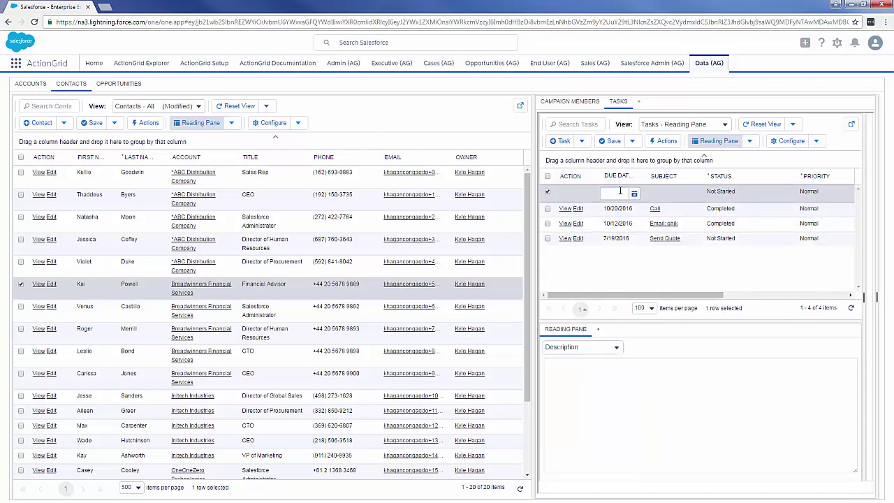
pyautogui.click(646, 374)
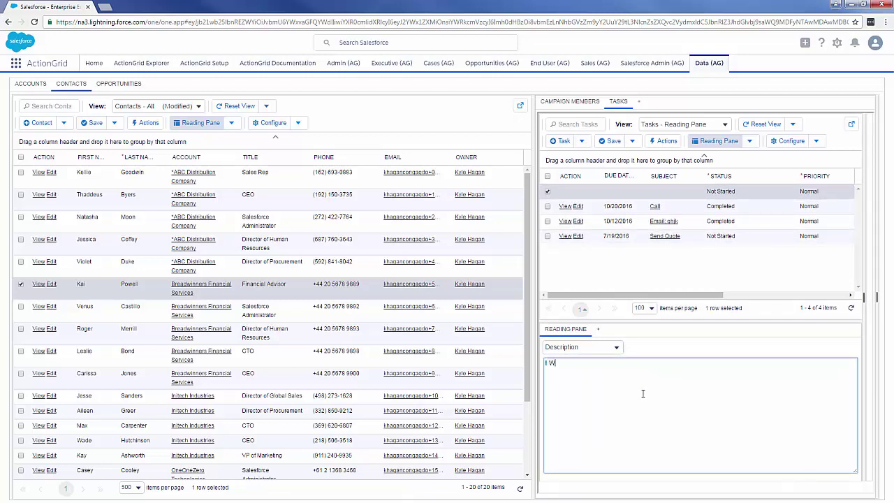
pyautogui.click(632, 191)
pyautogui.click(635, 194)
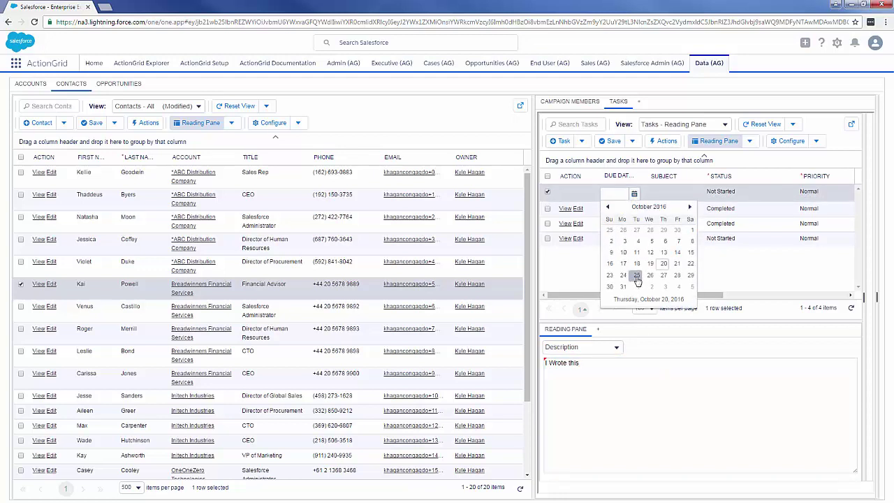
pyautogui.click(637, 276)
# Step: Set the new task's subject to Call and its status to Completed, then save it and check its description
pyautogui.click(669, 192)
pyautogui.click(690, 194)
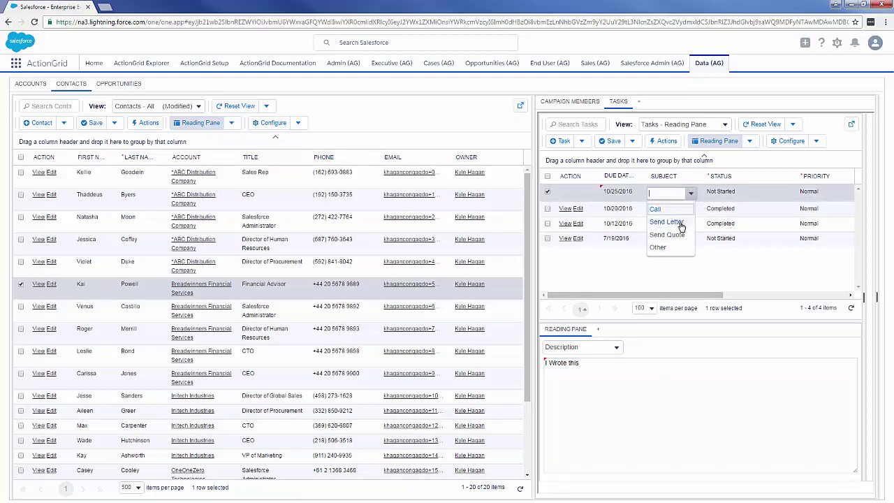
pyautogui.click(677, 221)
pyautogui.moveTo(709, 295); pyautogui.dragTo(773, 225)
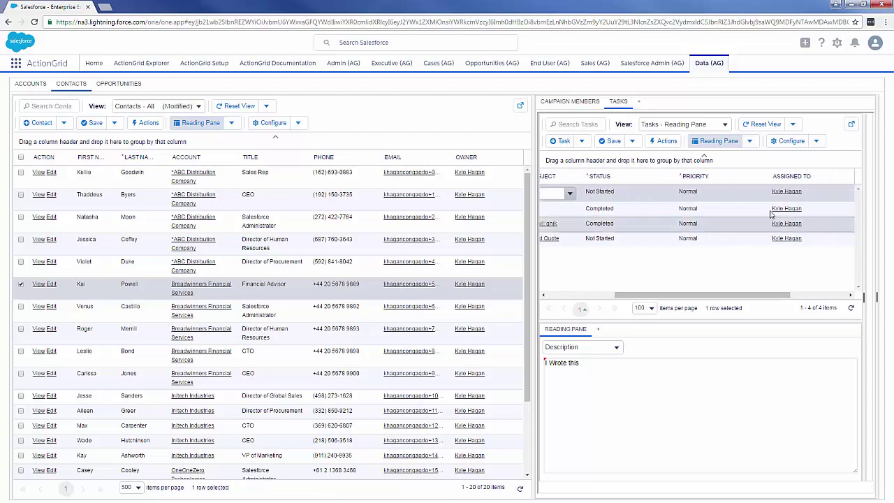
pyautogui.click(649, 192)
pyautogui.click(662, 193)
pyautogui.click(628, 247)
pyautogui.click(611, 141)
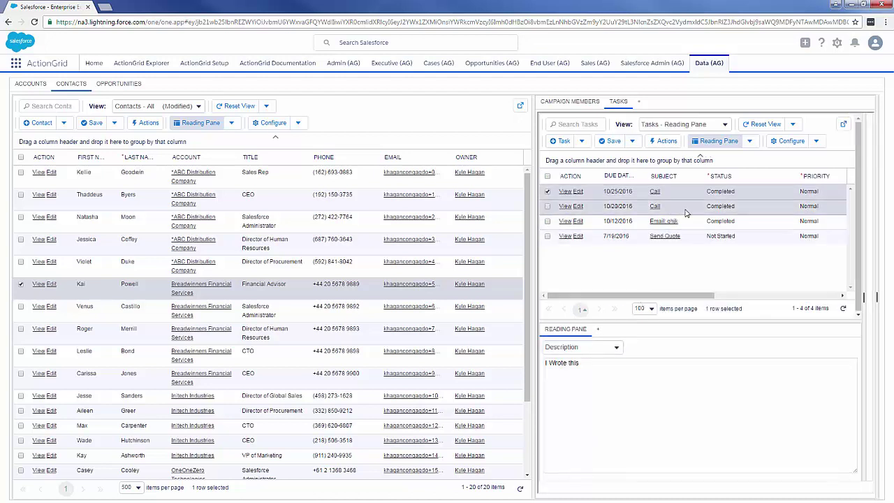
pyautogui.click(593, 368)
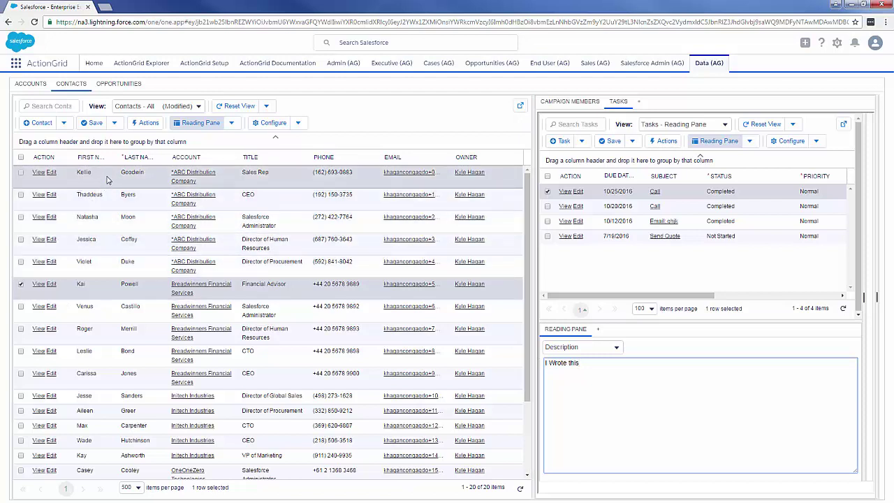
# Step: Select the five *ABC Distribution Company contacts and start a batch add of tasks for them
pyautogui.moveTo(110, 175); pyautogui.dragTo(114, 269)
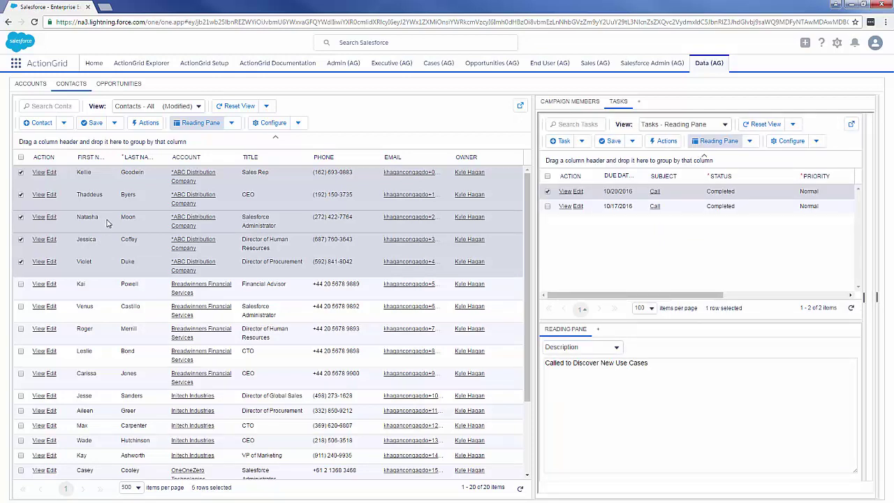
pyautogui.rightClick(107, 223)
pyautogui.moveTo(160, 229)
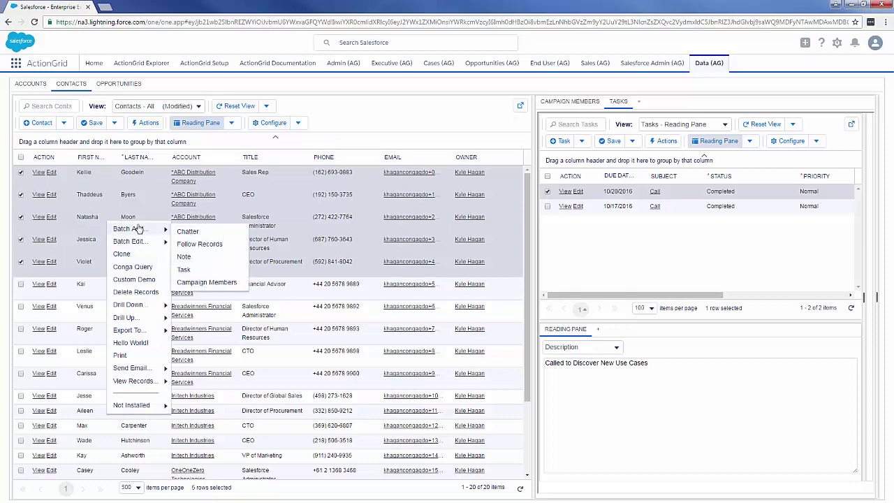
pyautogui.click(184, 269)
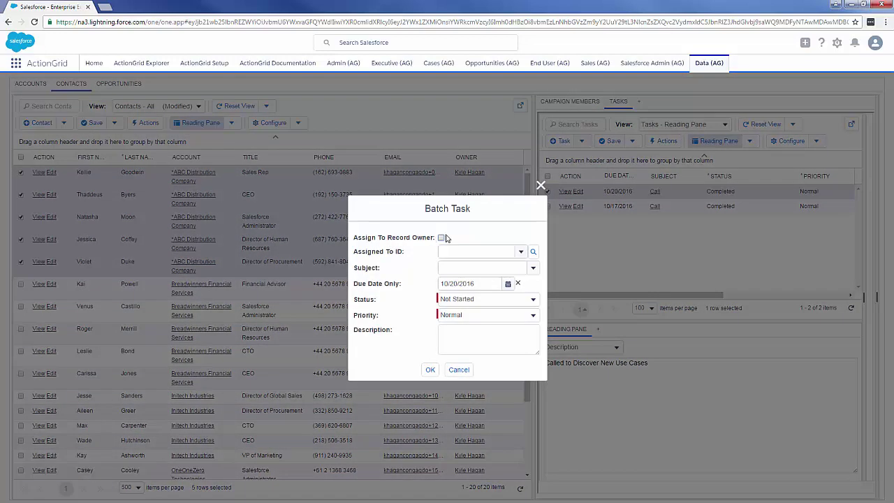
pyautogui.moveTo(487, 208); pyautogui.dragTo(383, 183)
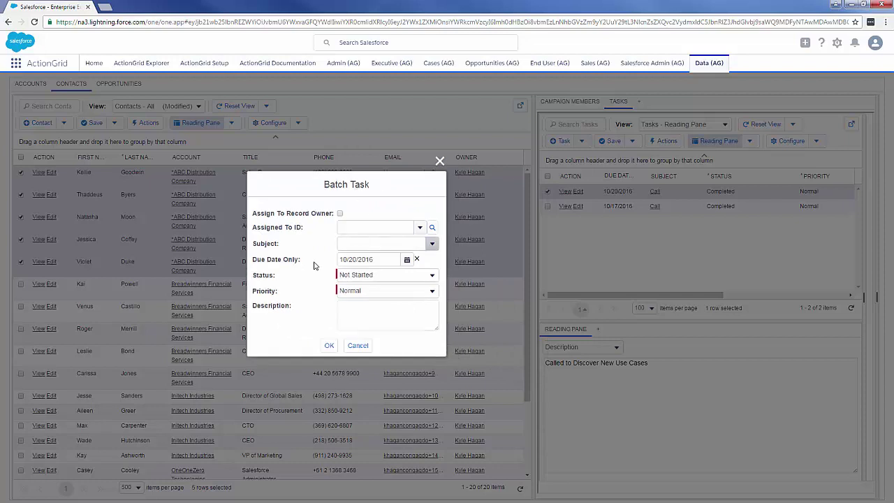
# Step: Create the batch tasks assigned to the record owner with subject Call and description "Left", and decline opening the results in ActionGrid
pyautogui.click(341, 215)
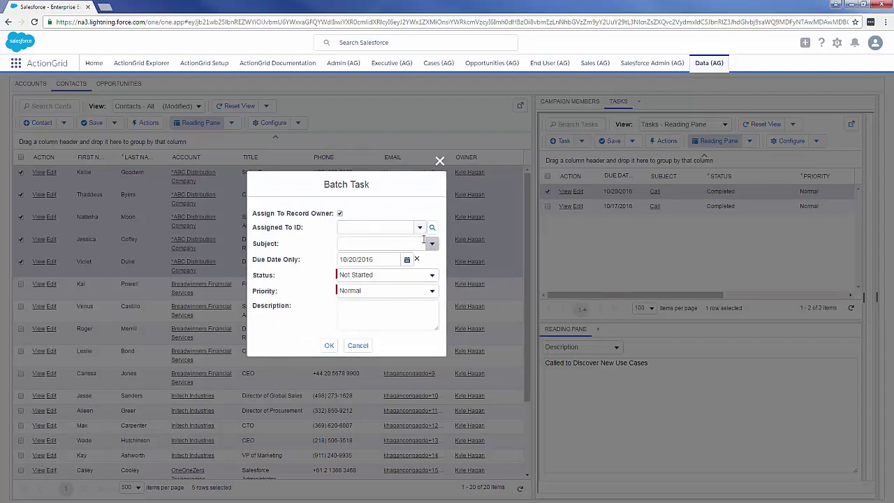
pyautogui.click(430, 245)
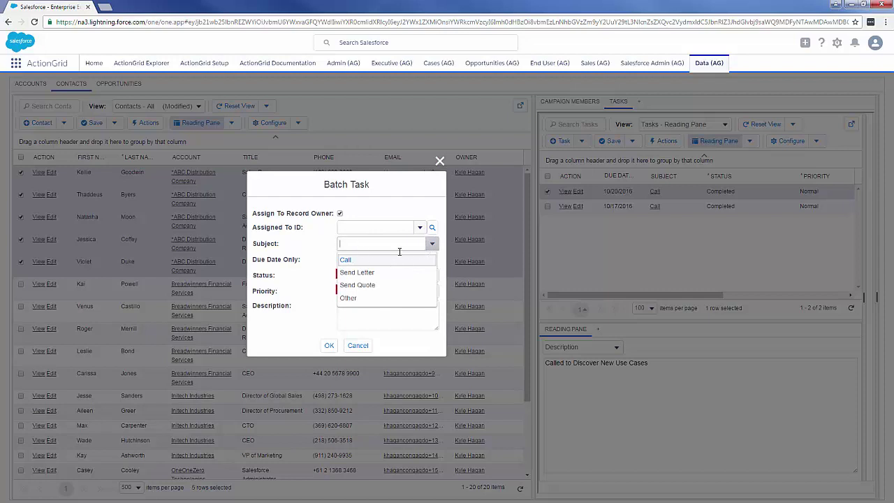
pyautogui.click(360, 262)
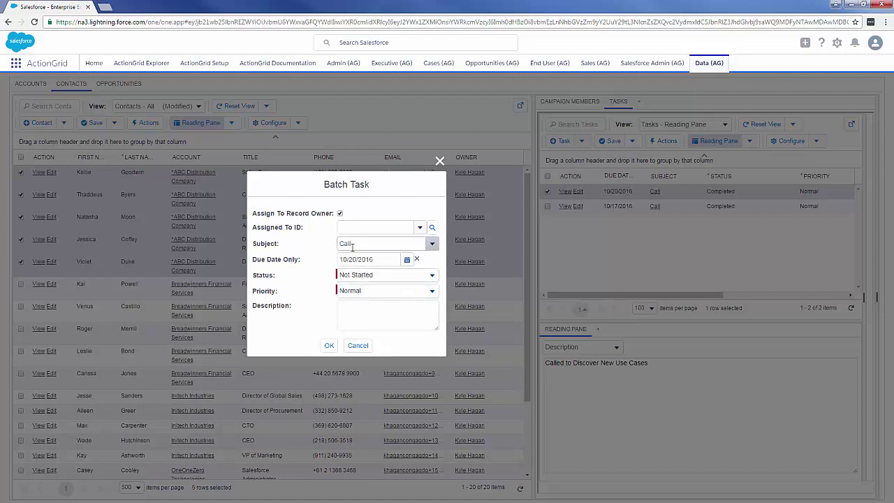
pyautogui.click(369, 303)
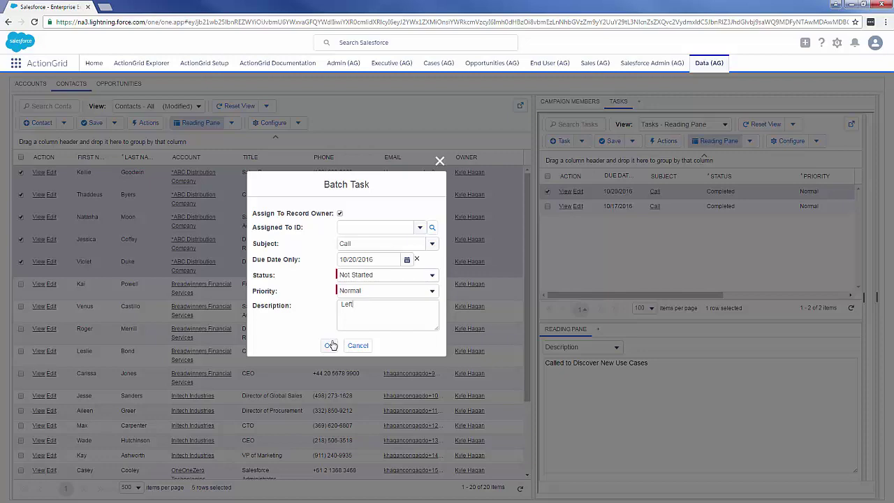
pyautogui.click(331, 346)
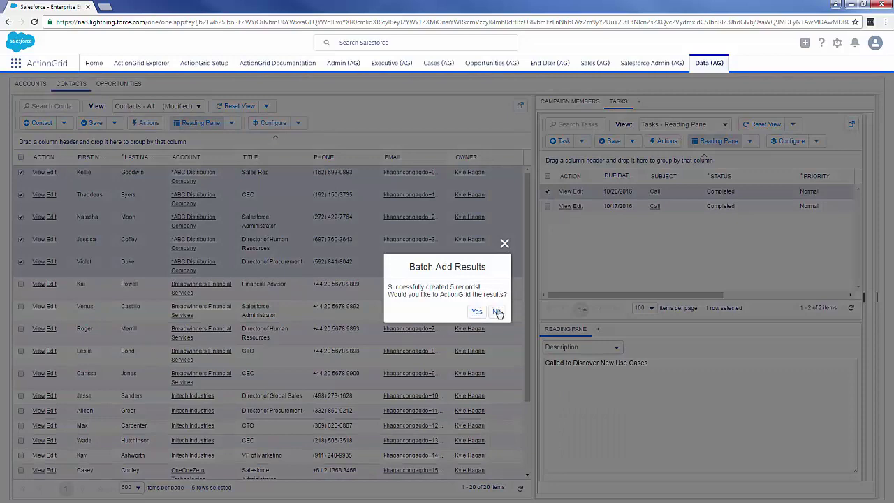
pyautogui.click(497, 312)
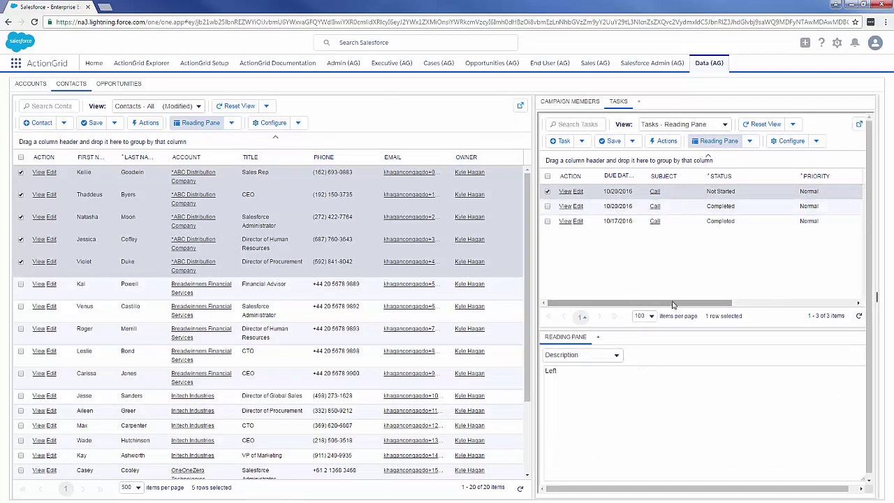
# Step: Check the batch-created tasks of the second and third *ABC Distribution Company contacts one at a time
pyautogui.click(353, 203)
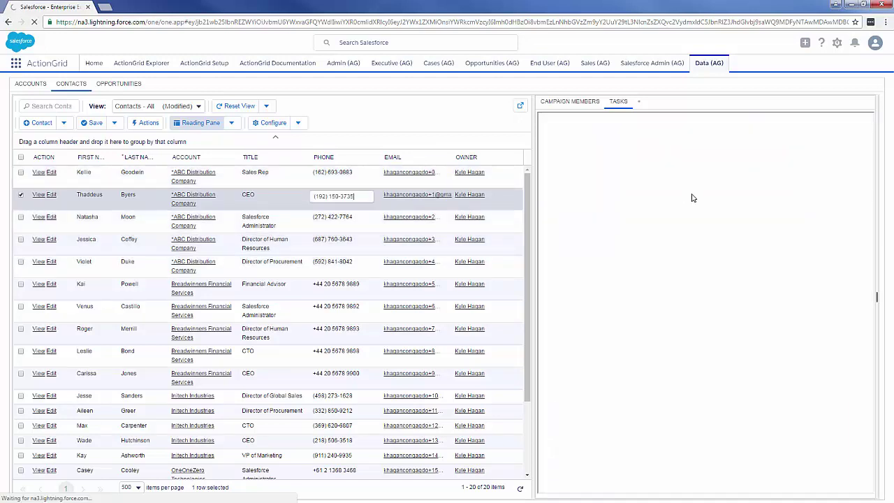
pyautogui.press('Down')
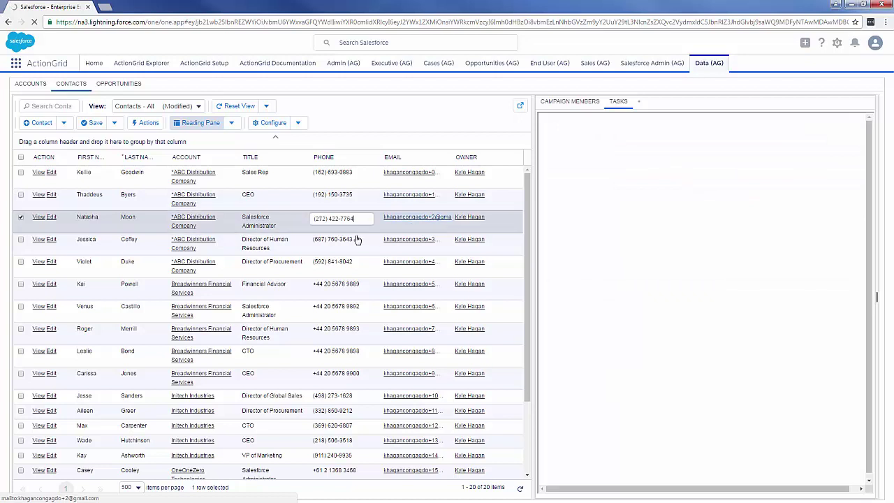
# Step: Switch to the opportunities grid and remove its grouping by Stage
pyautogui.click(123, 85)
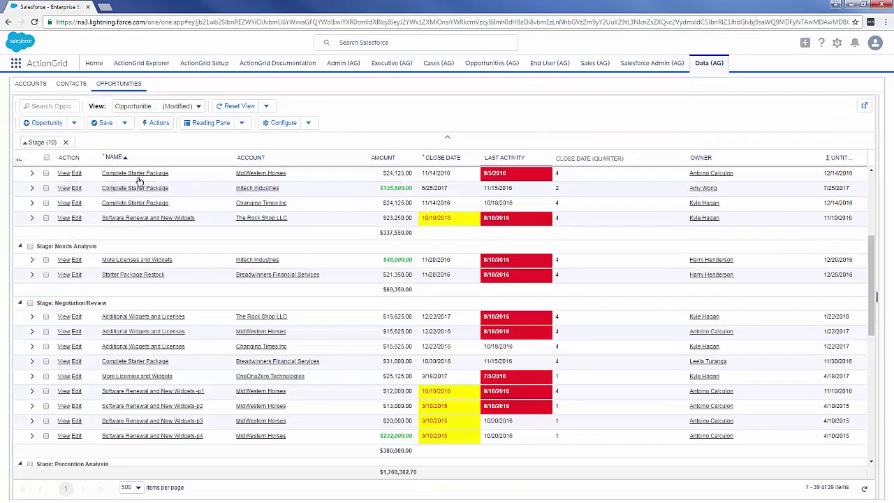
pyautogui.click(66, 142)
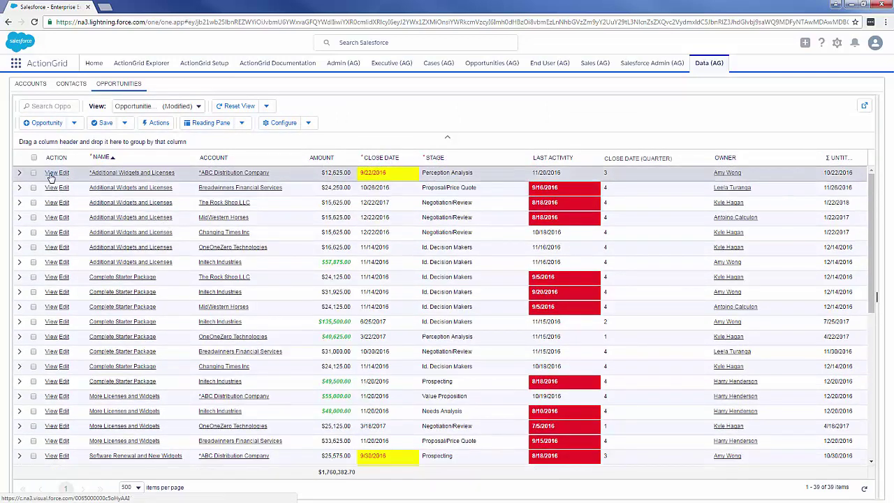
# Step: Open the *Additional Widgets and Licenses opportunity record, examine its embedded RL AG related lists, and close the record
pyautogui.click(52, 176)
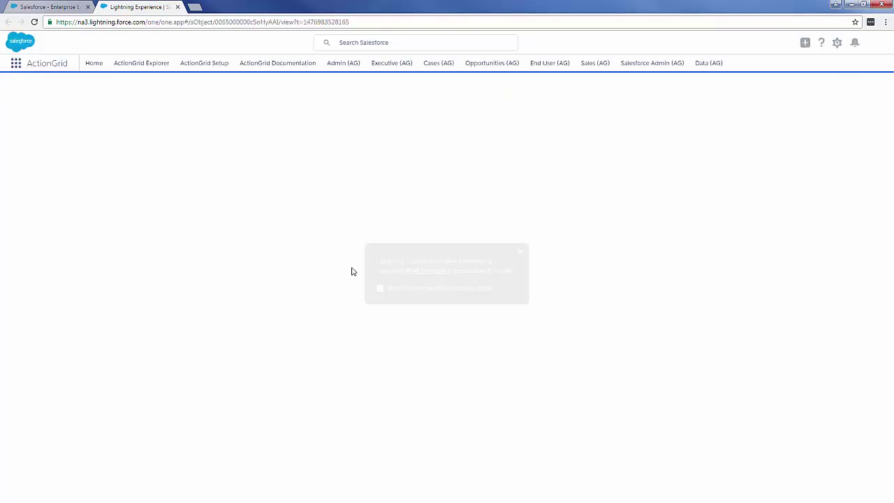
pyautogui.click(520, 246)
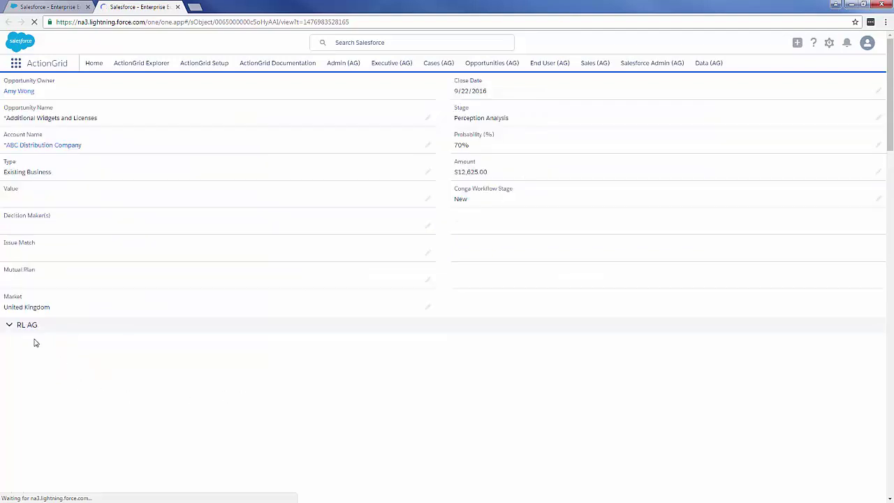
pyautogui.scroll(-1, 98, 360)
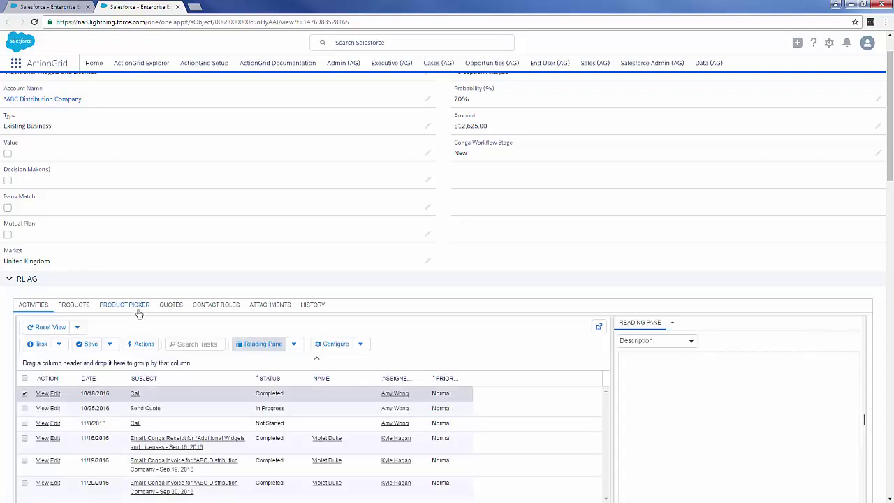
pyautogui.scroll(-1, 139, 314)
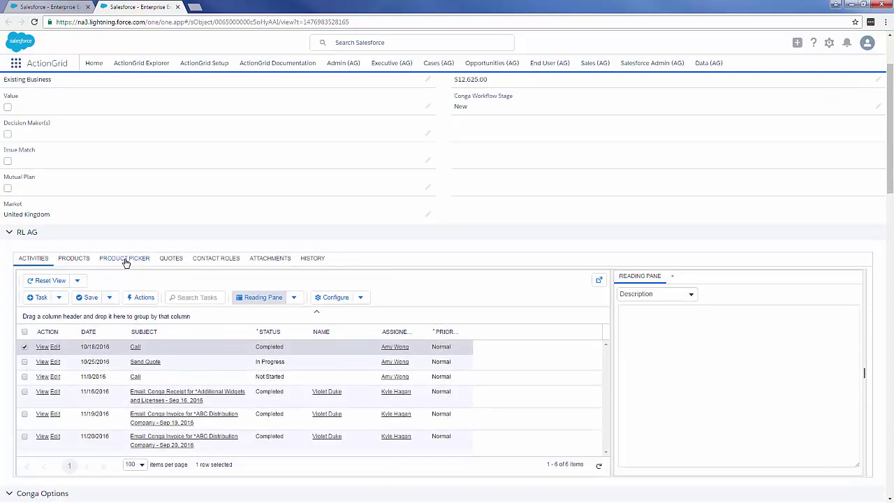
pyautogui.scroll(1, 125, 379)
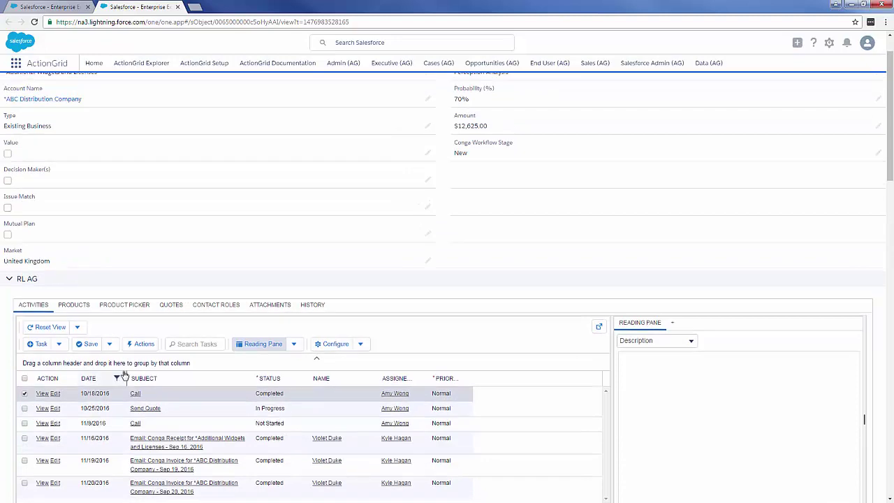
pyautogui.click(178, 7)
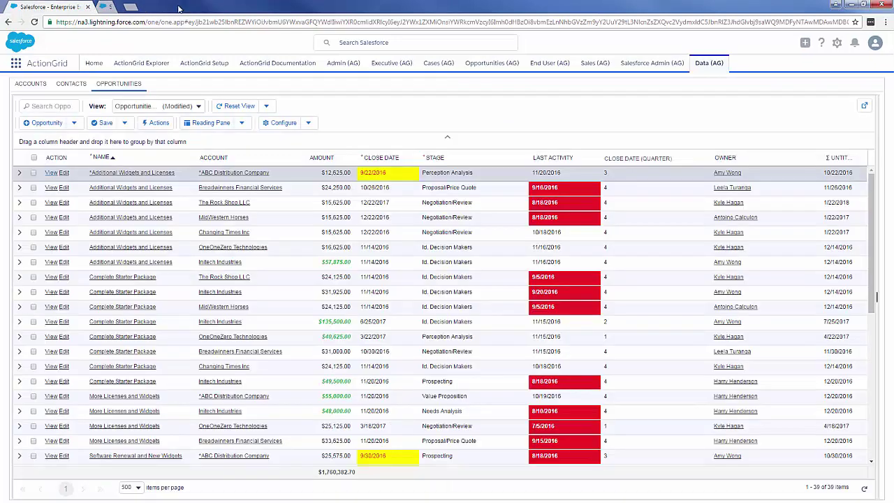
# Step: Show the opportunities' reading pane slightly widened and graph the Amount column for all opportunities in Quick Graph
pyautogui.click(212, 127)
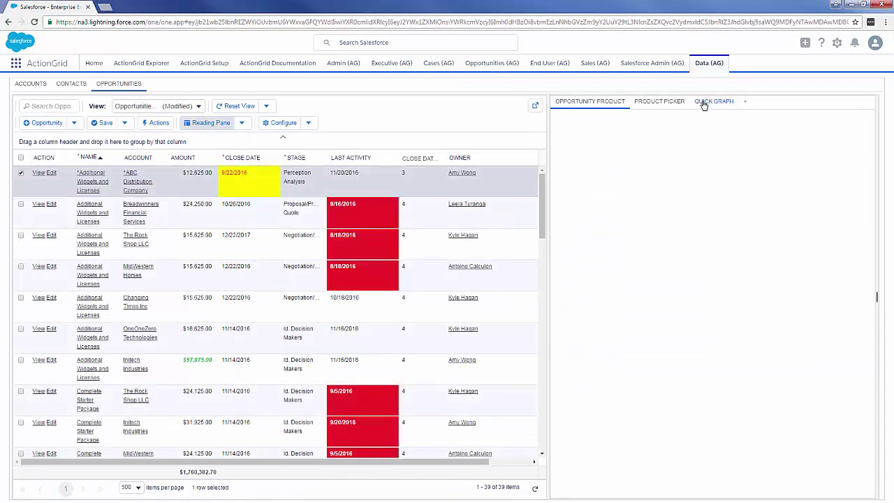
pyautogui.moveTo(547, 148); pyautogui.dragTo(536, 146)
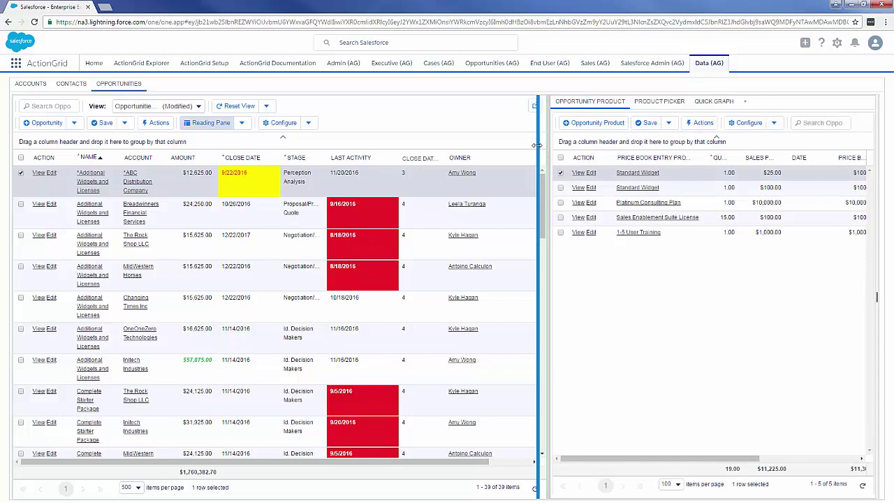
pyautogui.click(703, 102)
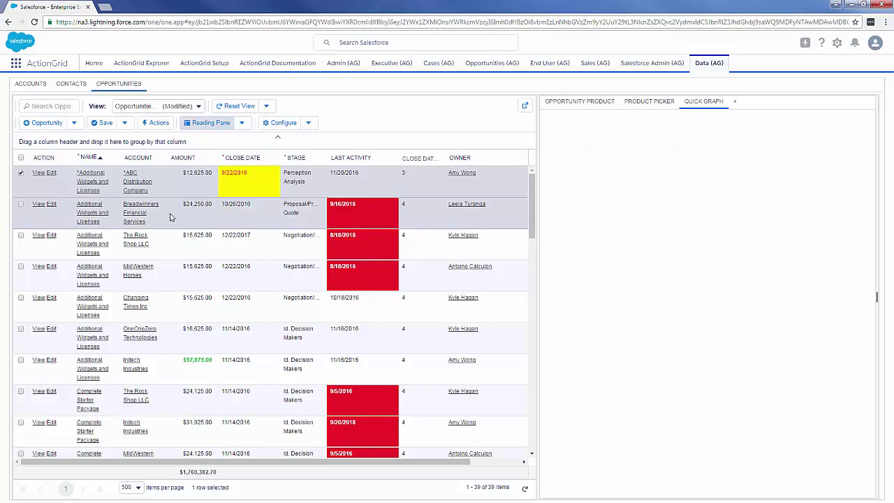
pyautogui.moveTo(179, 157); pyautogui.dragTo(667, 176)
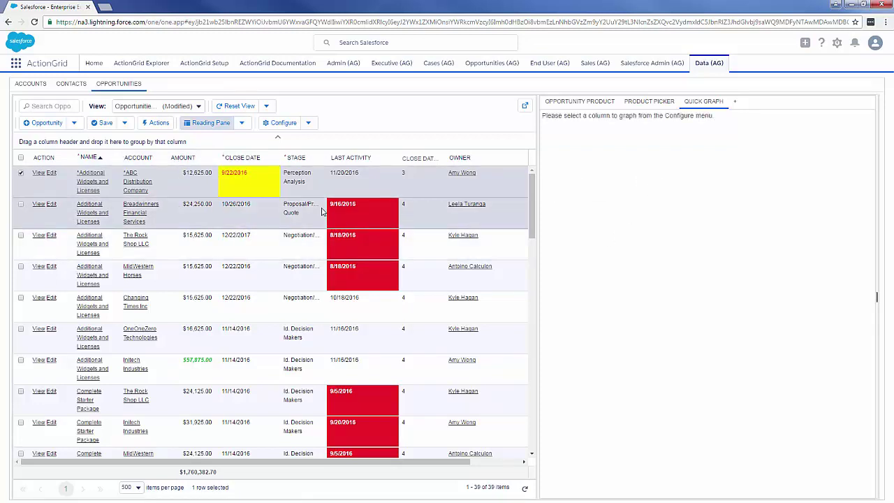
pyautogui.moveTo(186, 160); pyautogui.dragTo(632, 168)
pyautogui.click(21, 173)
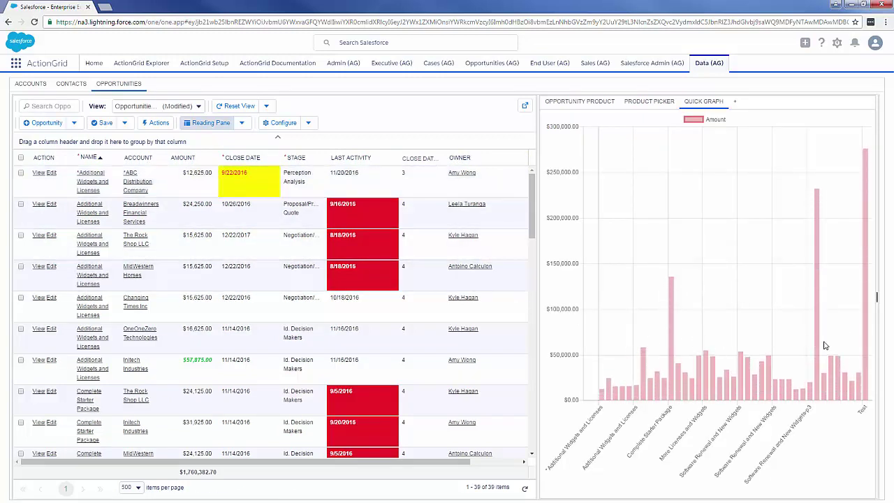
pyautogui.click(634, 393)
# Step: Limit the Amount graph to the first six opportunities, then clear the selection to graph all of them again
pyautogui.moveTo(166, 194); pyautogui.dragTo(189, 338)
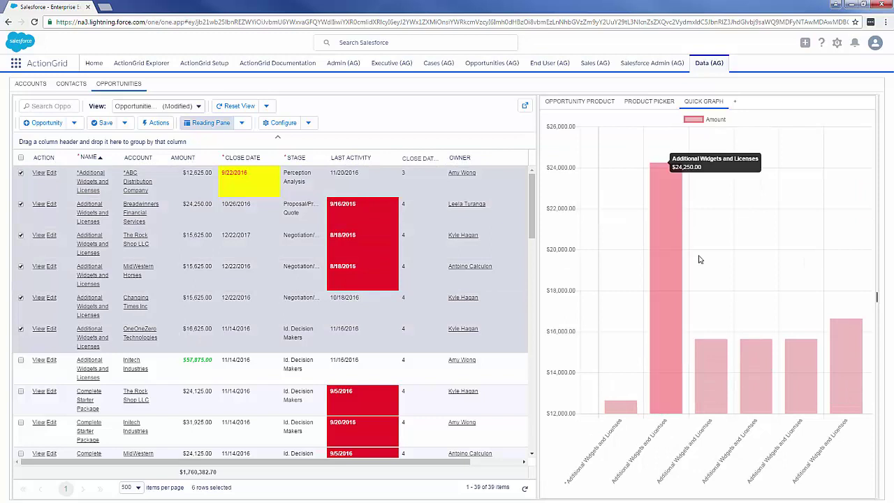
pyautogui.click(20, 158)
pyautogui.click(21, 158)
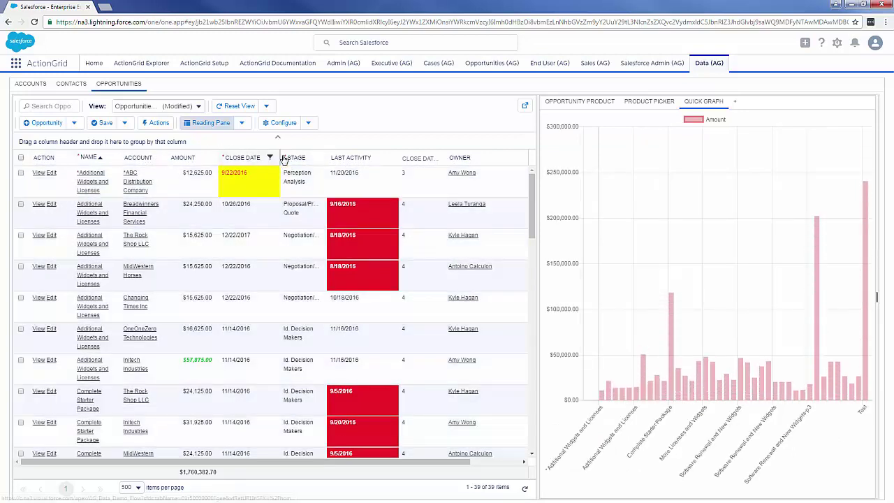
# Step: Group the opportunities by Stage and examine the graphed Amount for each stage with no row selected
pyautogui.moveTo(294, 159); pyautogui.dragTo(186, 148)
pyautogui.click(33, 187)
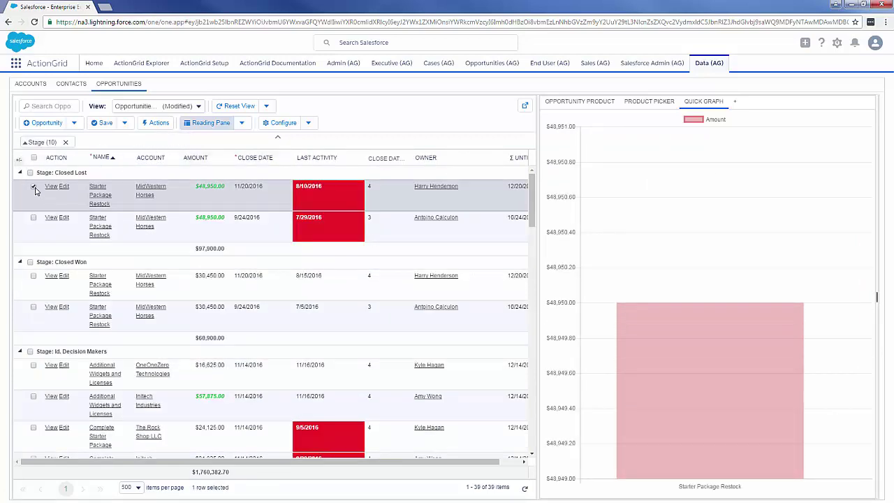
pyautogui.moveTo(596, 419)
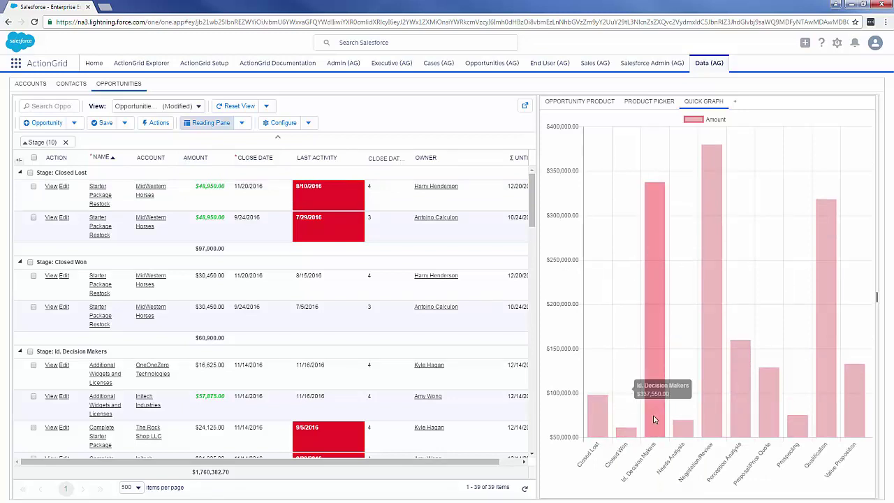
pyautogui.moveTo(742, 417)
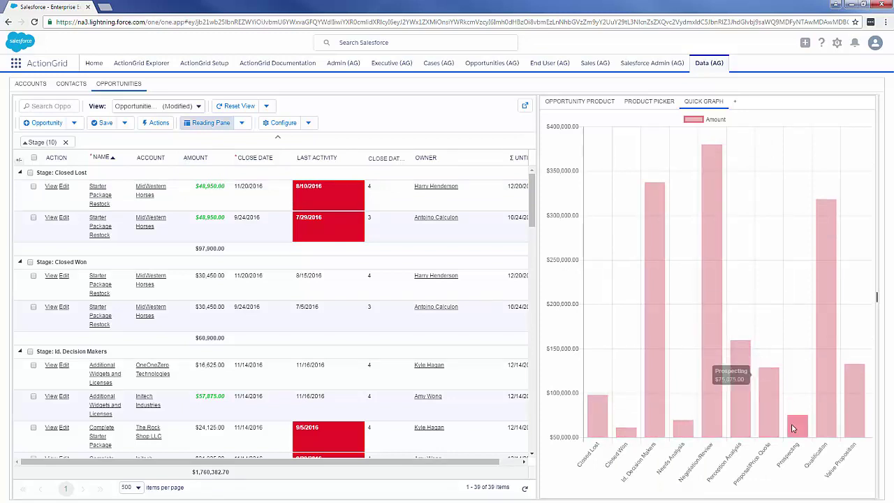
# Step: Remove the Stage grouping and deselect the first opportunity so the graph covers every record
pyautogui.click(66, 141)
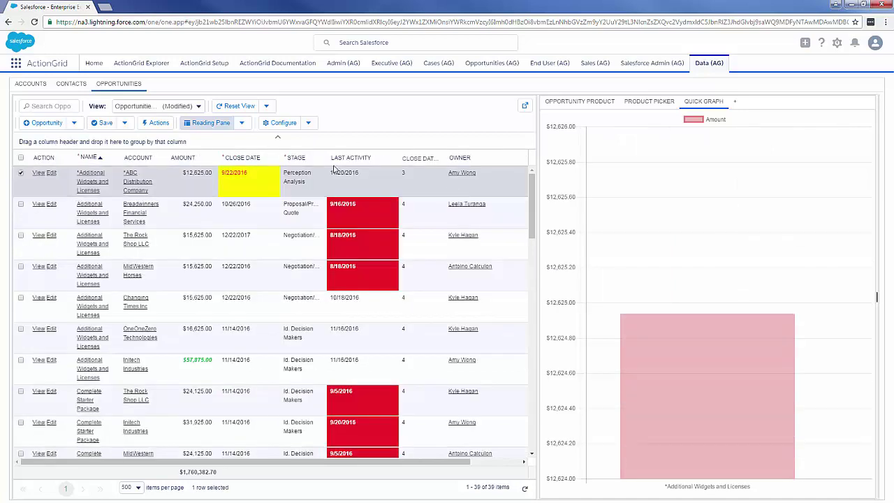
pyautogui.click(21, 173)
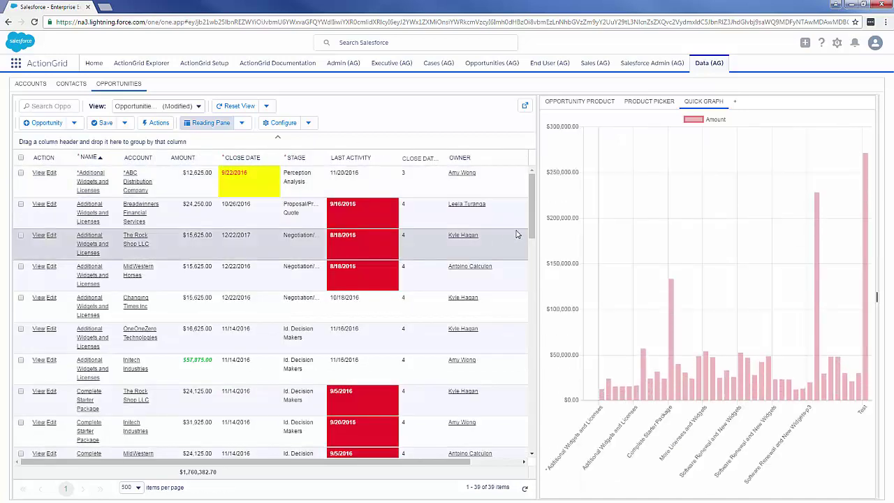
# Step: Return to the accounts grid, widen its reading pane slightly and bring the related Contacts column into view
pyautogui.click(29, 85)
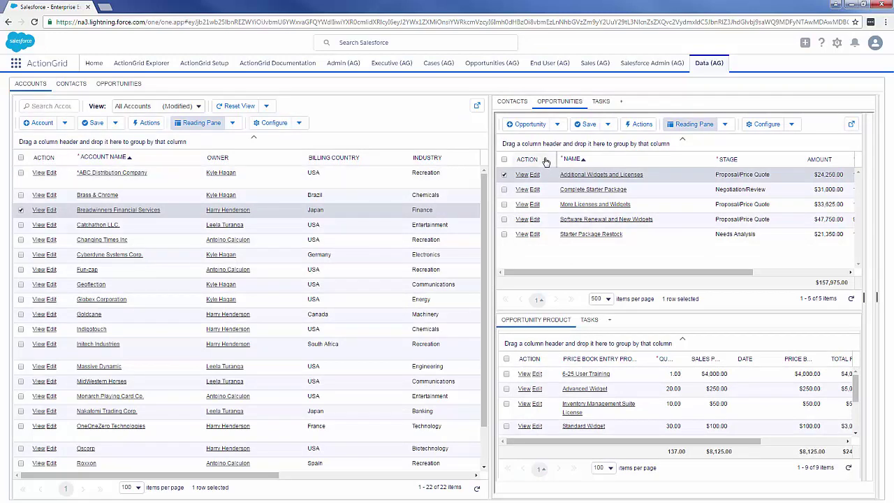
pyautogui.moveTo(484, 141); pyautogui.dragTo(471, 139)
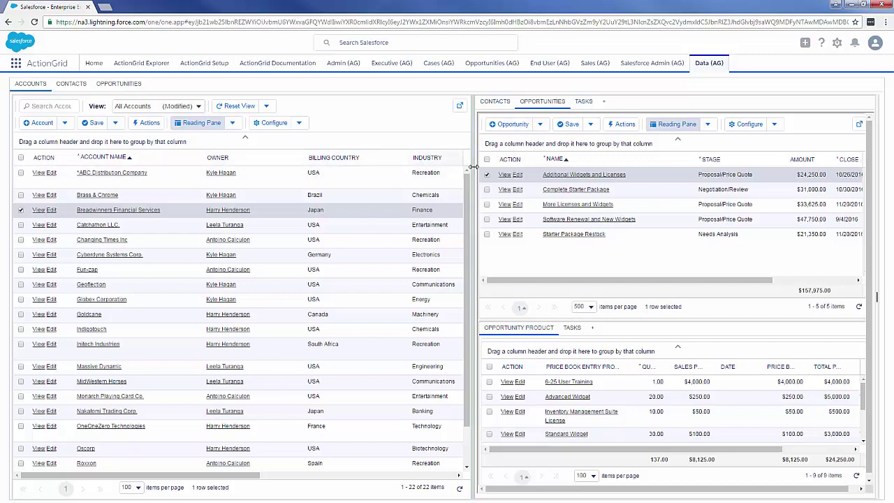
pyautogui.moveTo(252, 476); pyautogui.dragTo(447, 478)
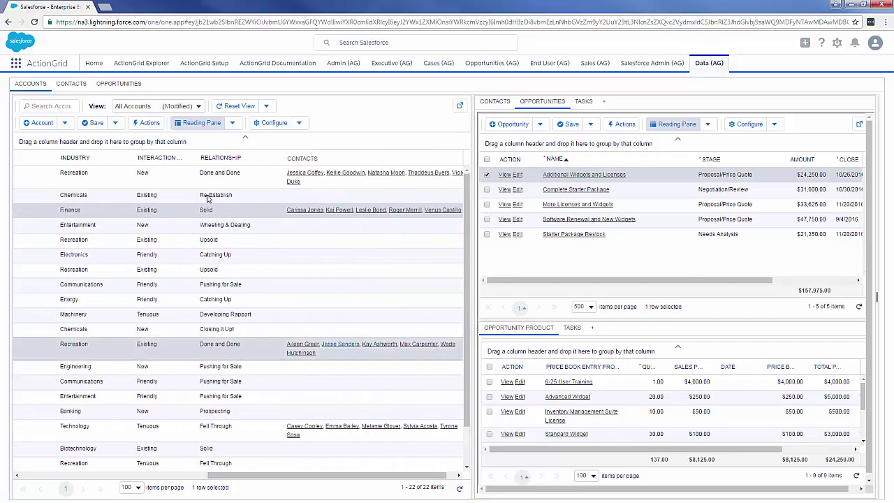
# Step: Configure the accounts grid to include the Last Modified By (User) and Last Modified Date columns, and view them
pyautogui.click(275, 124)
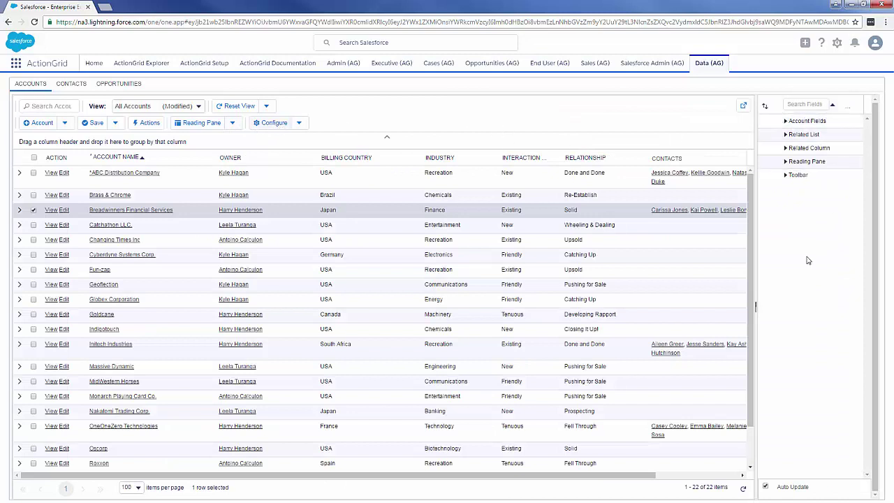
pyautogui.click(786, 123)
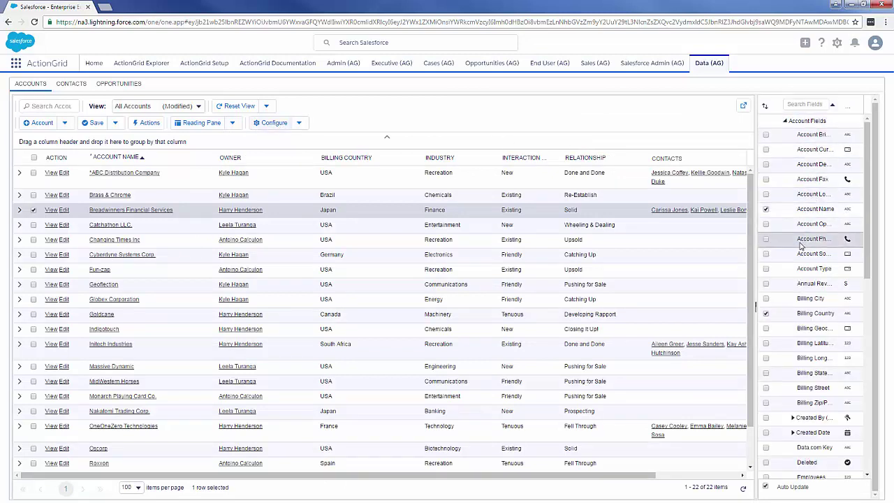
pyautogui.scroll(-3, 796, 266)
pyautogui.scroll(-7, 795, 297)
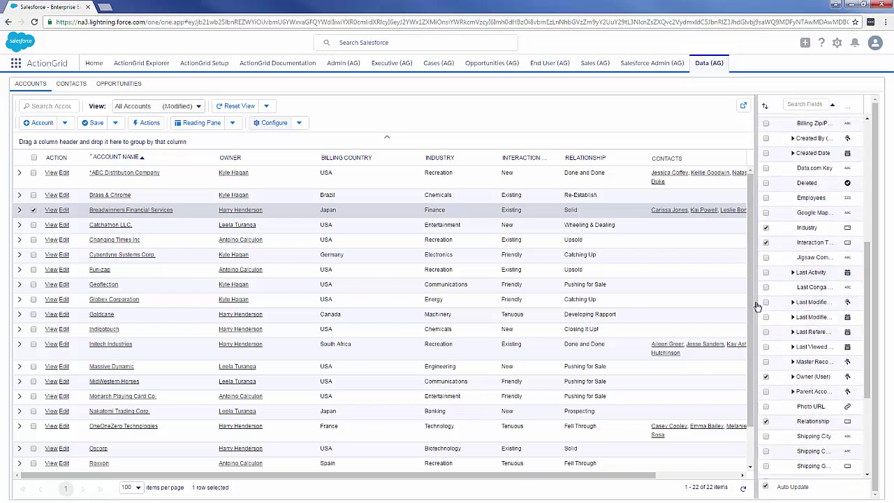
pyautogui.moveTo(755, 299); pyautogui.dragTo(722, 302)
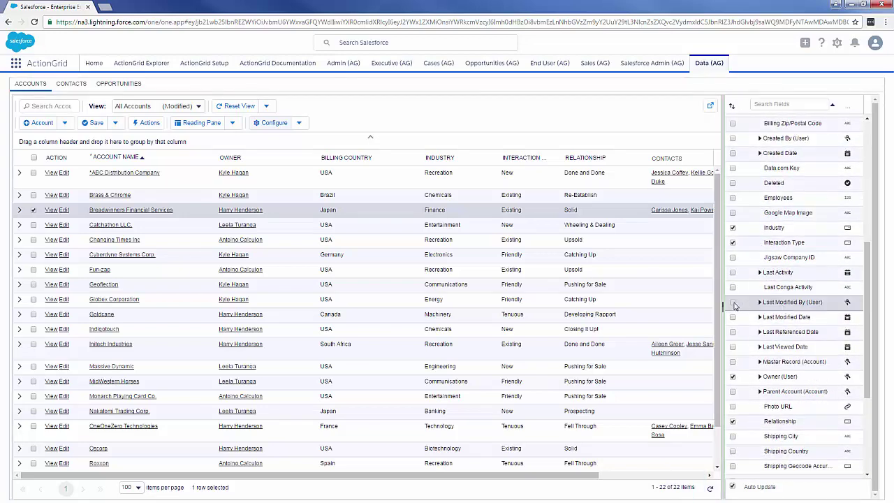
pyautogui.click(733, 302)
pyautogui.click(733, 317)
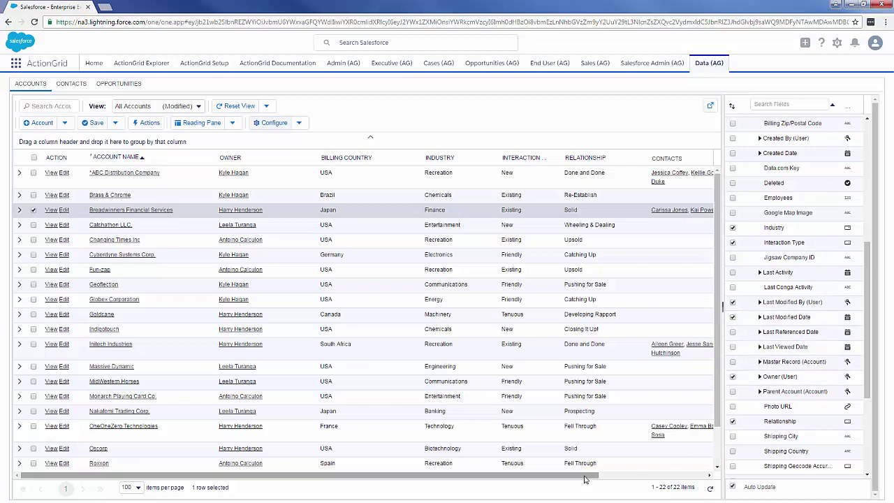
pyautogui.moveTo(499, 479); pyautogui.dragTo(719, 479)
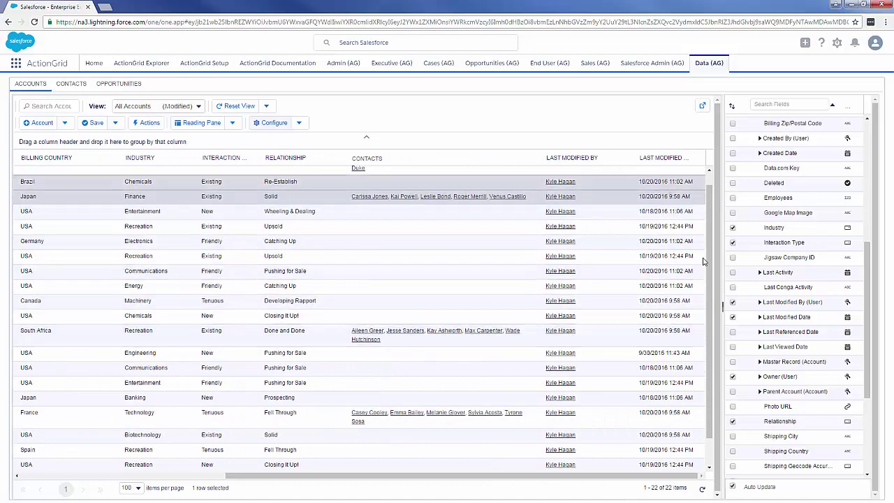
# Step: Add the Chatter tab to the accounts' reading pane and display the Chatter feed of *ABC Distribution Company
pyautogui.scroll(4, 751, 183)
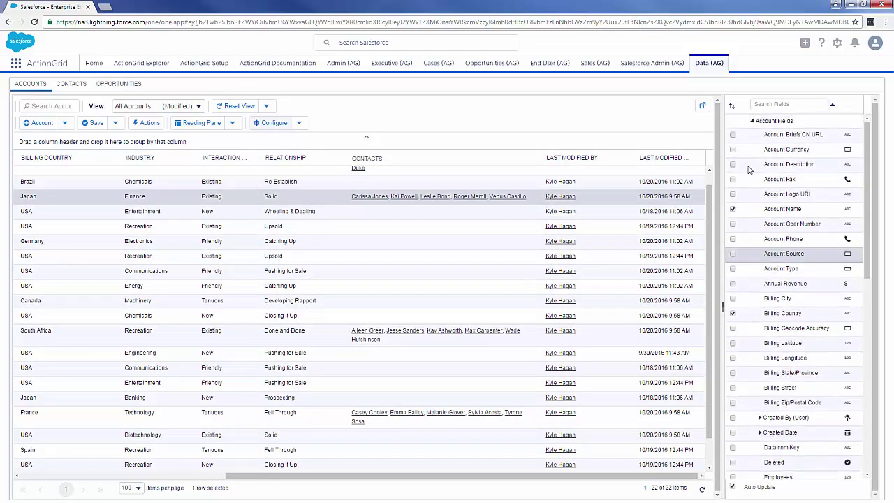
pyautogui.click(753, 121)
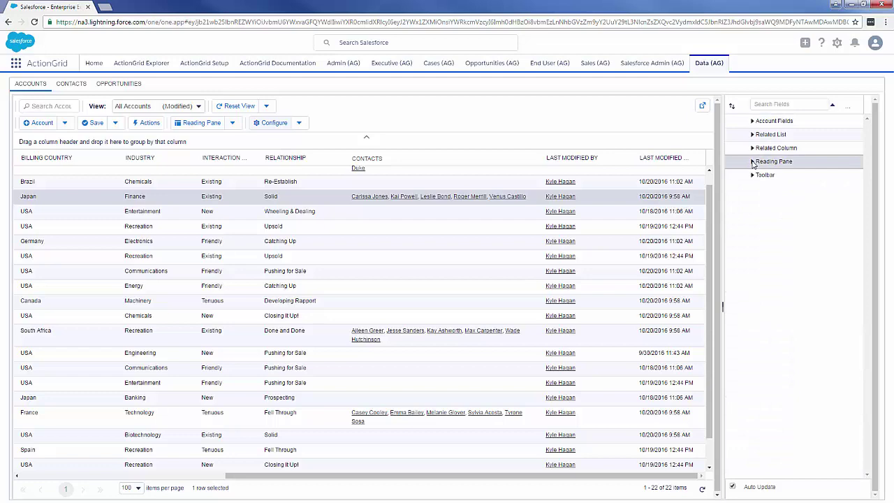
pyautogui.click(752, 161)
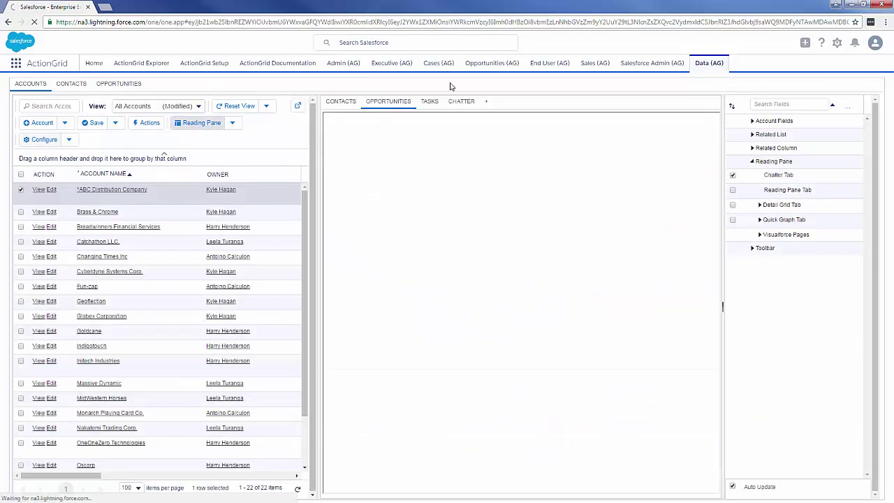
pyautogui.click(466, 105)
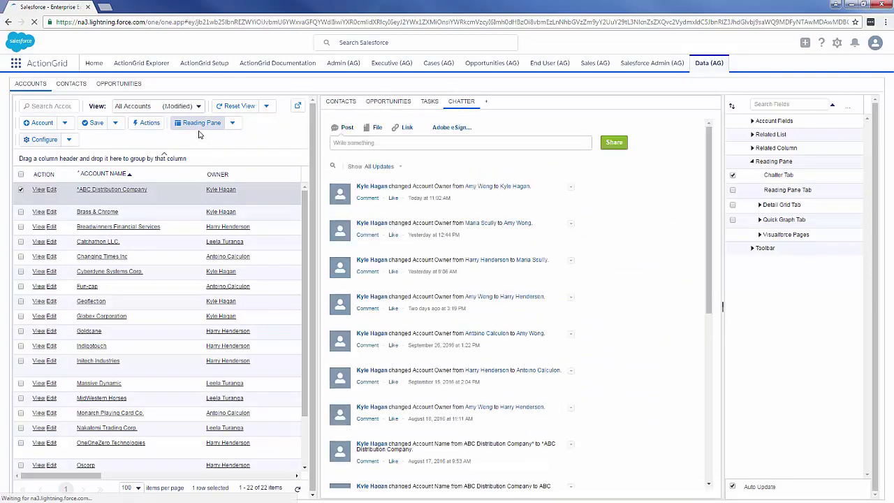
# Step: Close the accounts grid's configuration, widen its reading pane slightly and view the related Contacts and Opportunities of *ABC Distribution Company
pyautogui.click(44, 141)
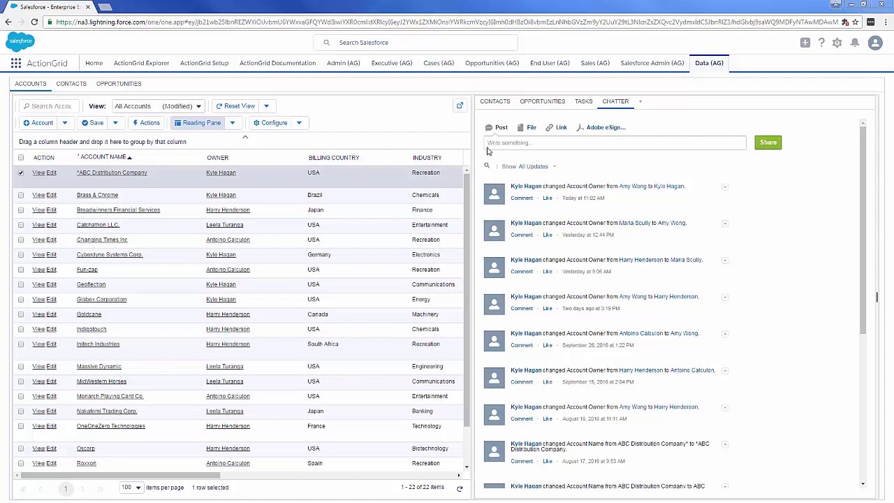
pyautogui.moveTo(472, 148); pyautogui.dragTo(454, 150)
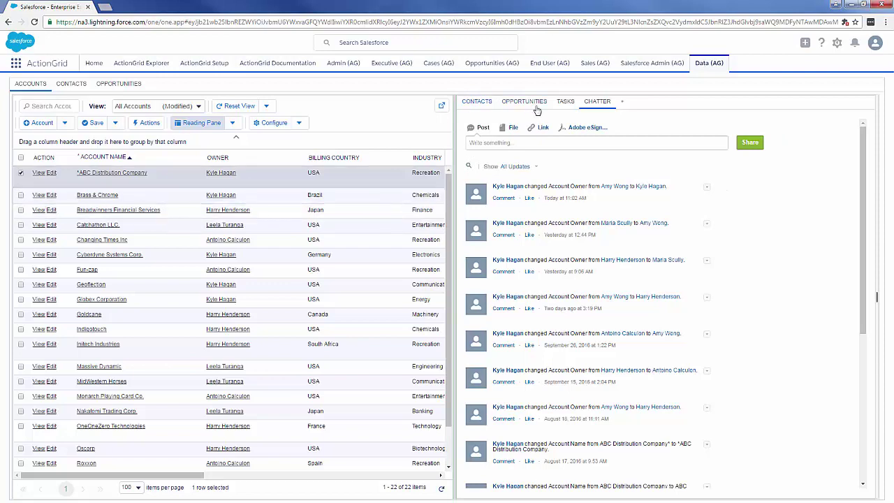
pyautogui.click(481, 107)
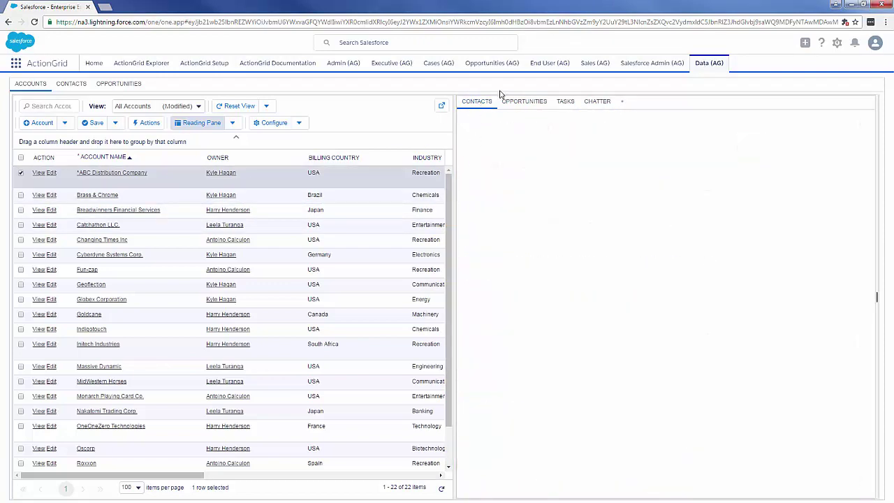
pyautogui.click(523, 103)
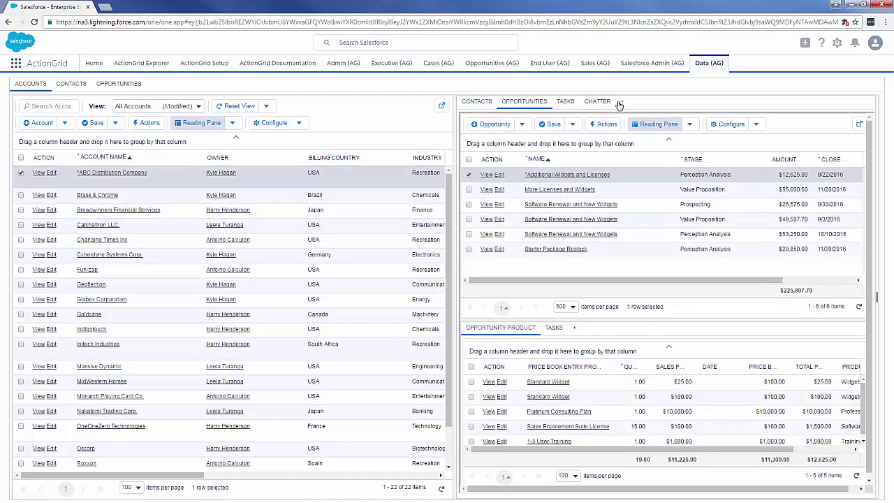
# Step: Add Cases and Orders related-list tabs to the accounts' reading pane and view both for *ABC Distribution Company
pyautogui.click(621, 101)
pyautogui.click(750, 136)
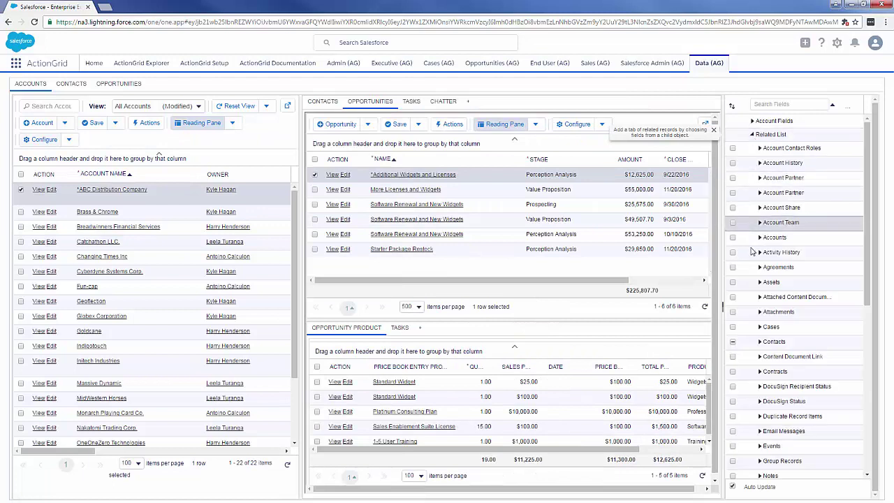
pyautogui.scroll(-1, 761, 293)
pyautogui.scroll(-1, 741, 290)
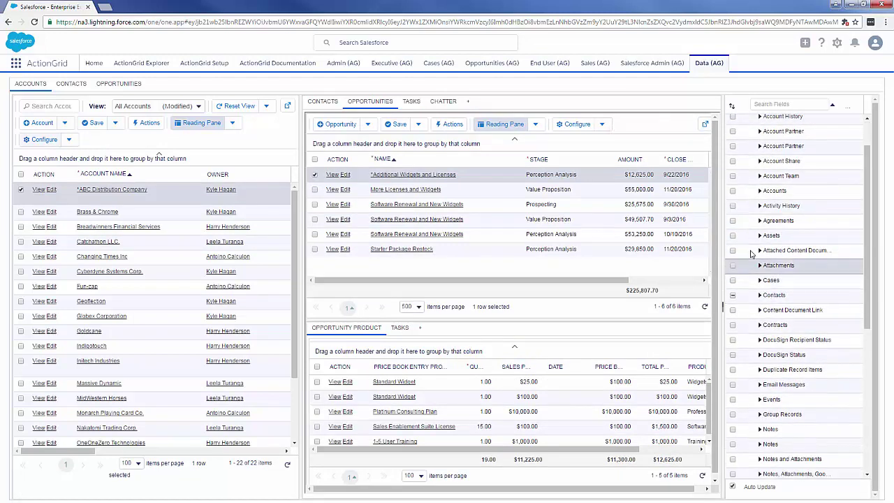
pyautogui.scroll(-1, 734, 284)
pyautogui.click(733, 281)
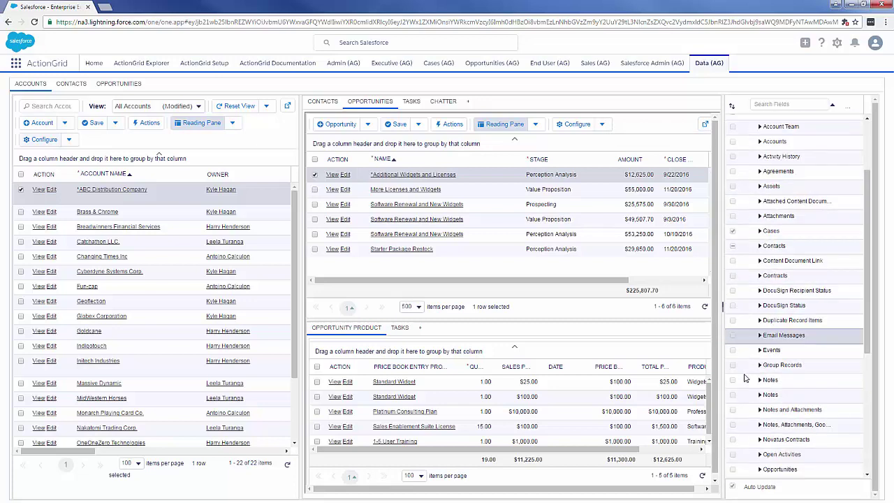
pyautogui.scroll(-5, 748, 370)
pyautogui.click(733, 362)
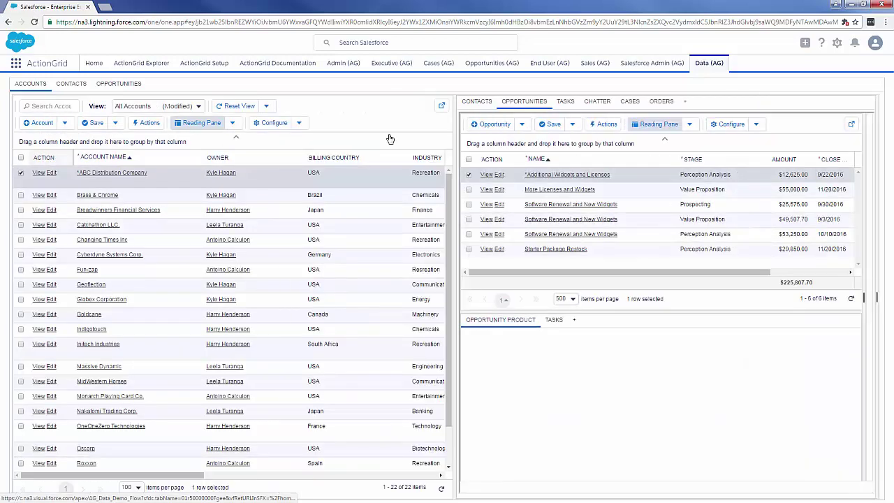
pyautogui.click(631, 101)
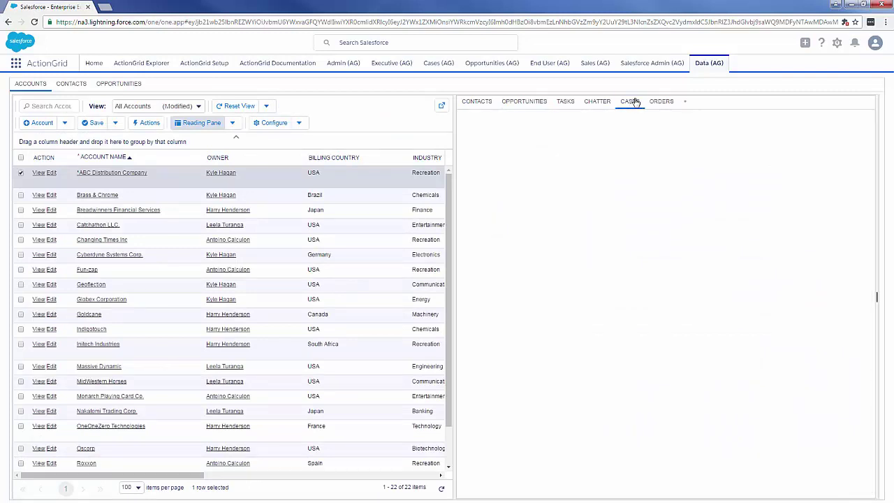
pyautogui.click(662, 102)
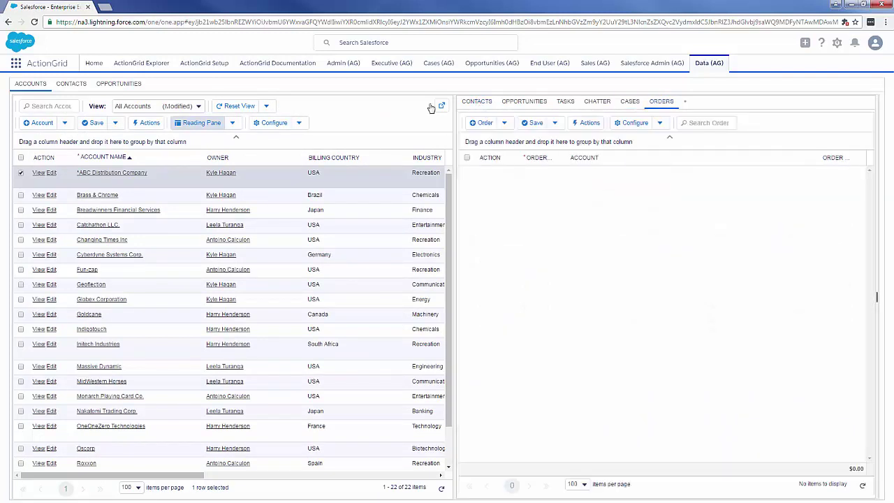
# Step: From the opportunities grid, open the *Additional Widgets and Licenses record in its own page and bring its RL AG section into view
pyautogui.click(136, 83)
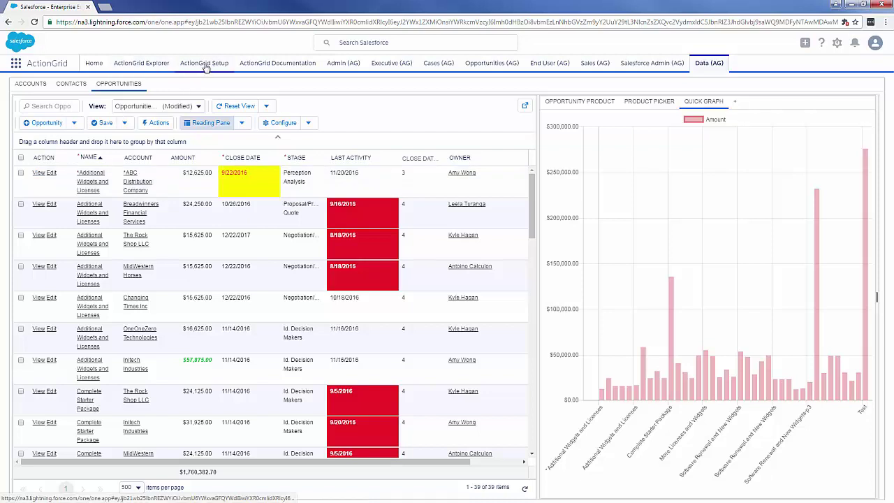
pyautogui.click(39, 174)
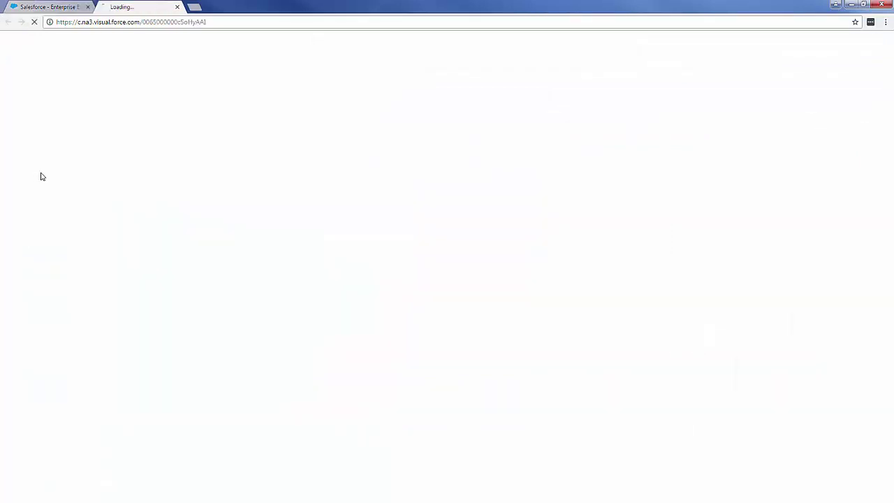
pyautogui.click(68, 8)
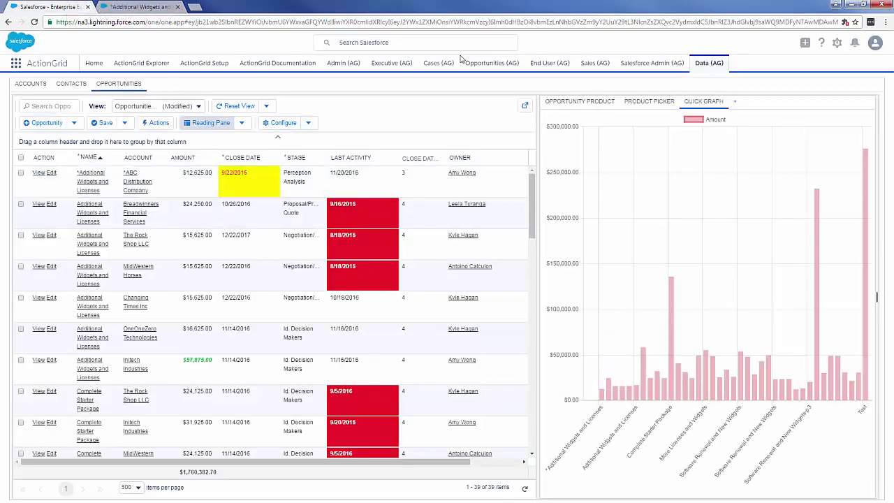
pyautogui.click(151, 12)
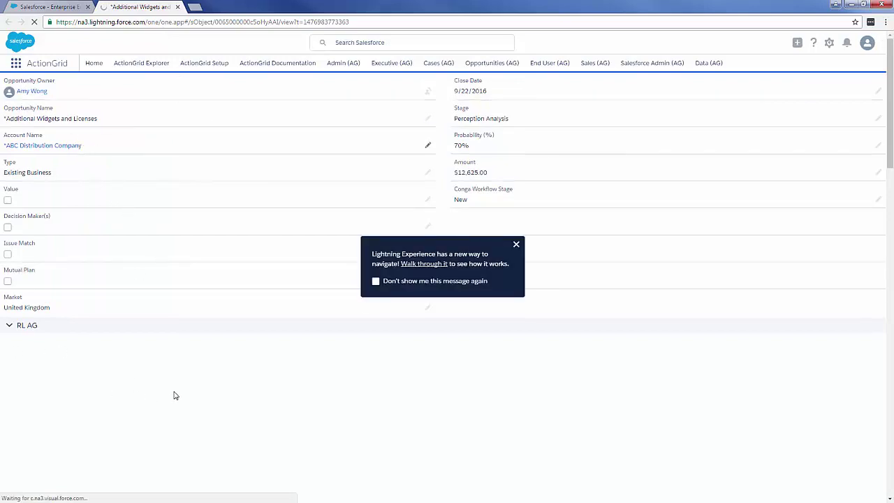
pyautogui.click(517, 244)
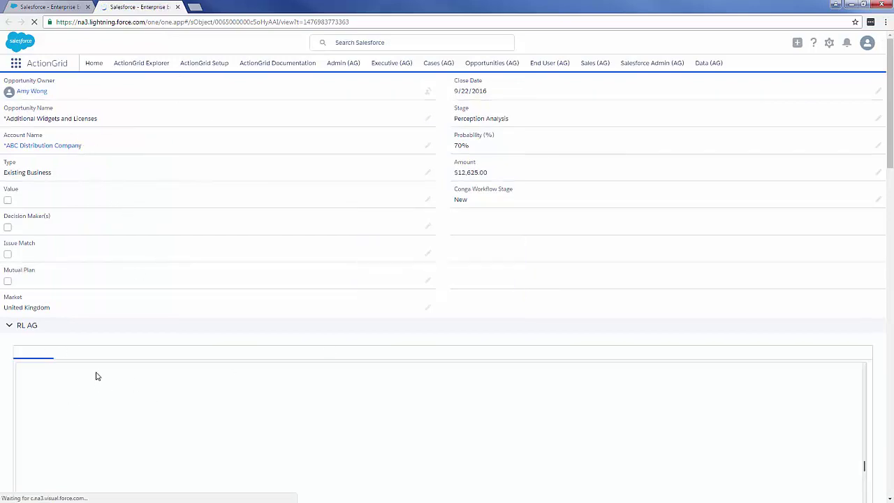
pyautogui.scroll(-1, 143, 334)
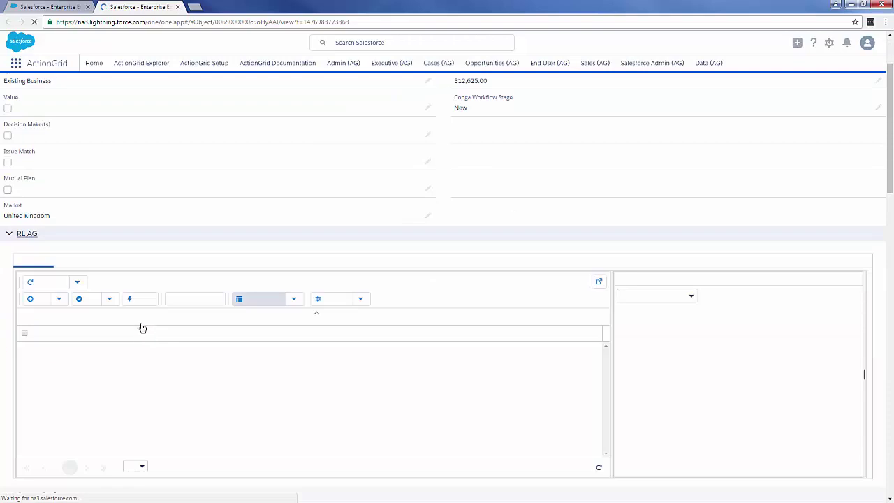
pyautogui.scroll(-1, 98, 261)
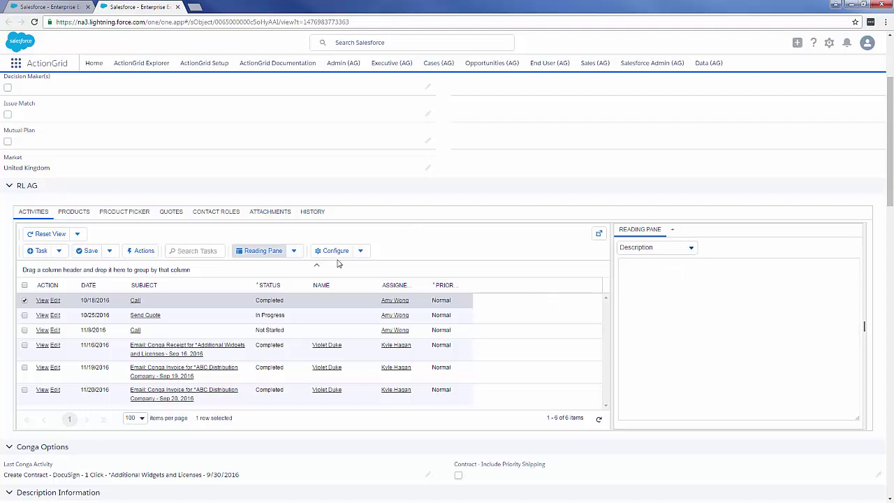
# Step: Turn off the reading pane in the opportunity's Activities grid, and show the Products grid with a wider reading pane
pyautogui.click(672, 230)
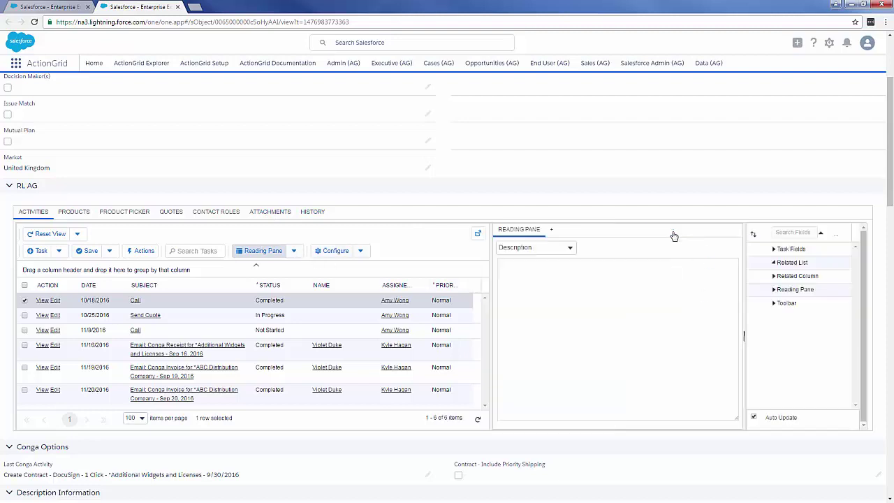
pyautogui.click(250, 255)
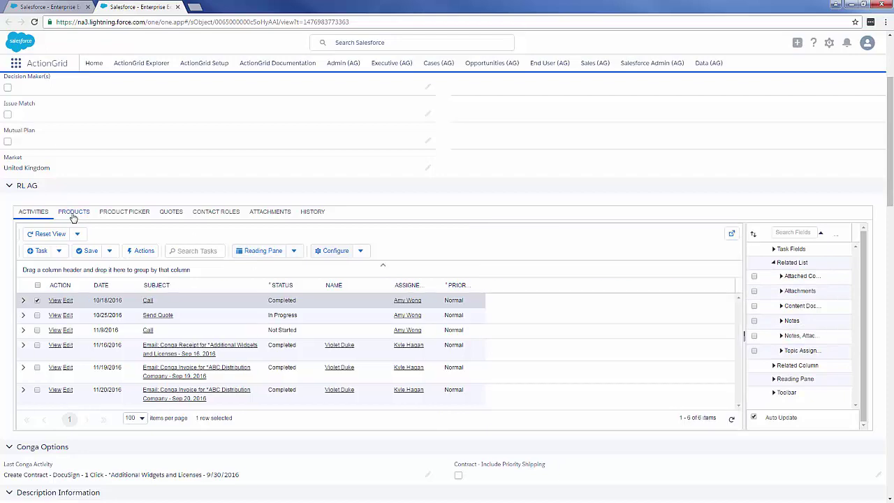
pyautogui.click(147, 215)
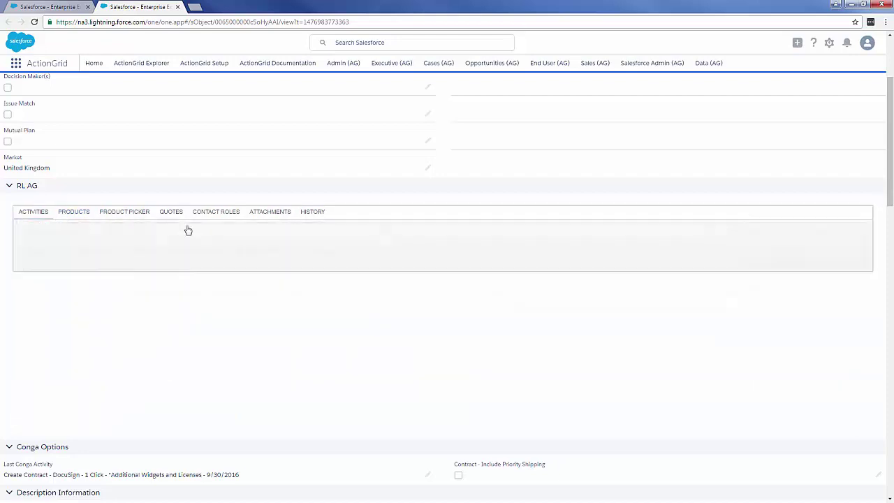
pyautogui.moveTo(744, 257); pyautogui.dragTo(681, 257)
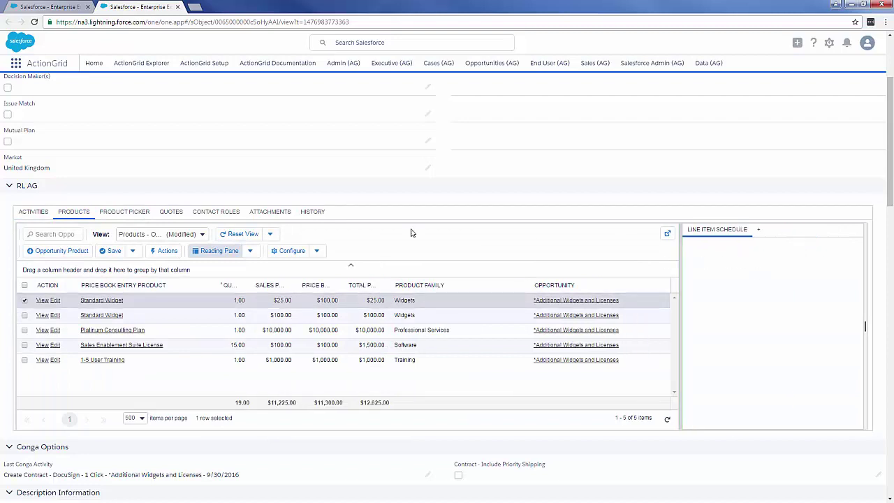
# Step: Add a Quote Line Items tab to the reading pane of the opportunity's Quotes grid and display the quote's line items
pyautogui.click(174, 213)
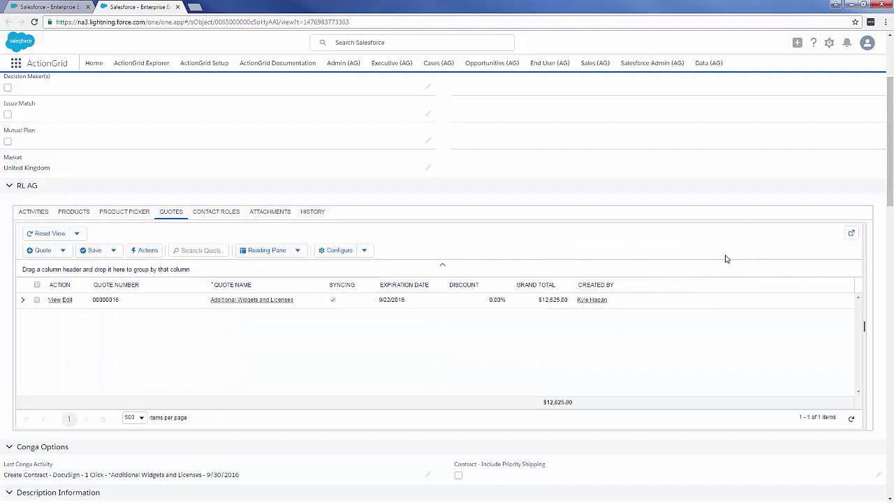
pyautogui.click(672, 232)
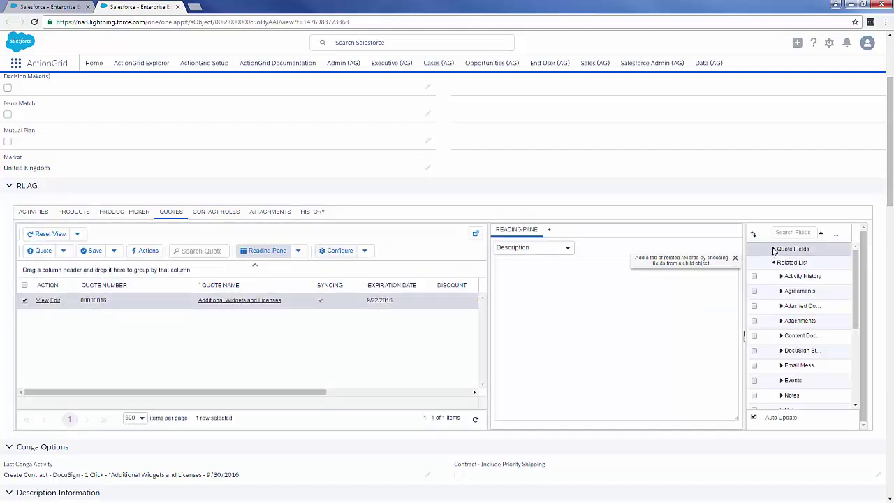
pyautogui.scroll(-3, 754, 398)
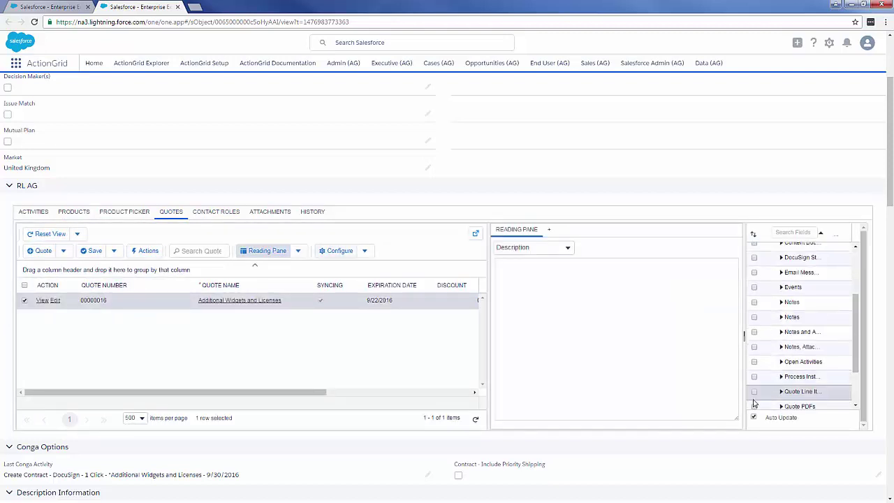
pyautogui.click(754, 392)
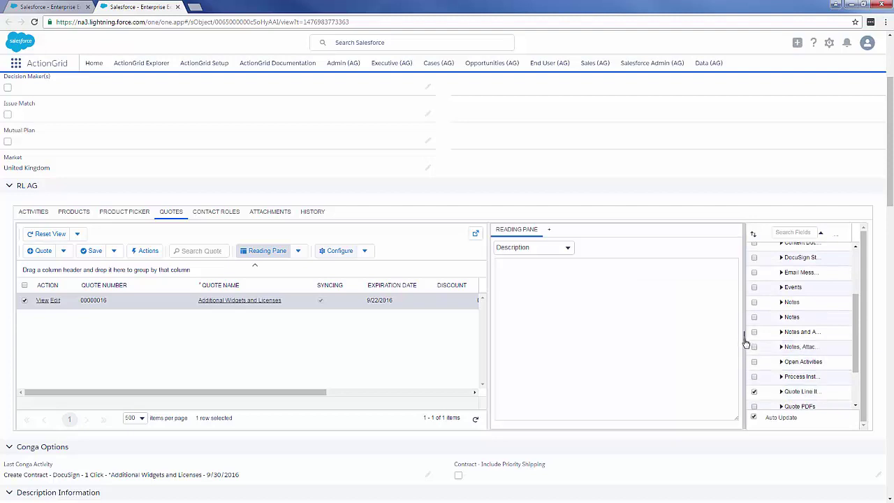
pyautogui.click(745, 343)
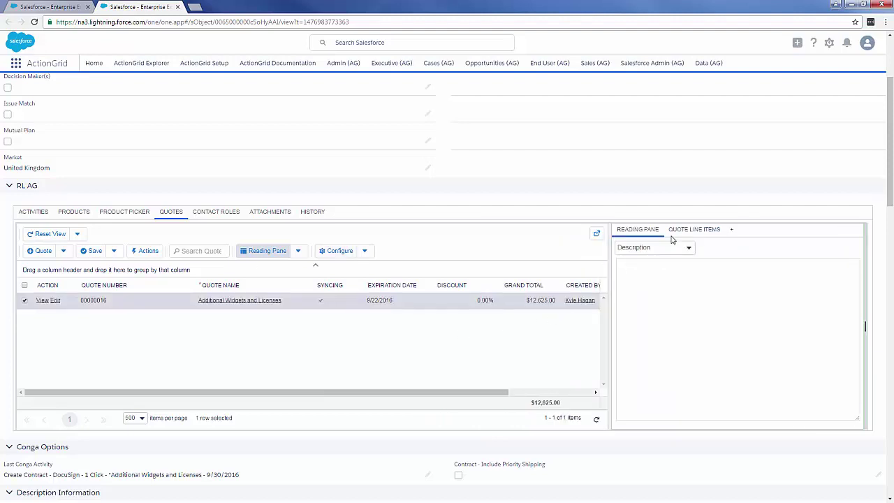
pyautogui.click(683, 229)
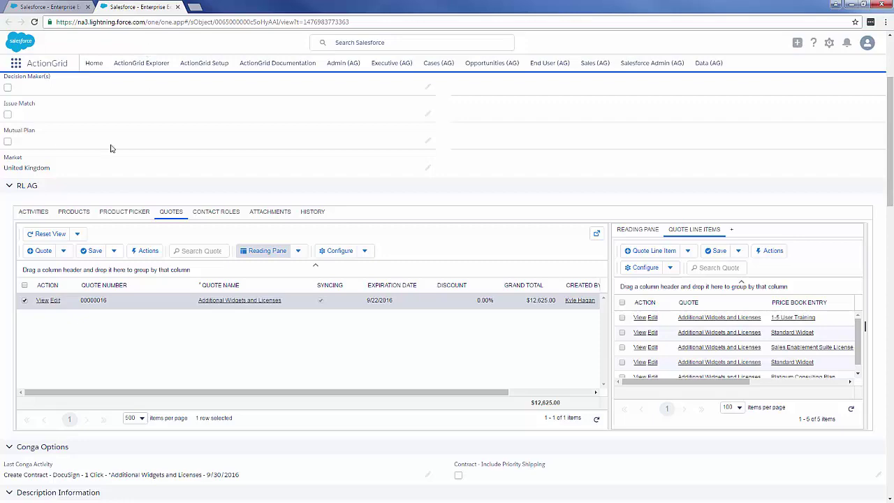
# Step: Look over the opportunity's detail fields and the sections around the RL AG grid, and display its Activities again
pyautogui.scroll(2, 131, 362)
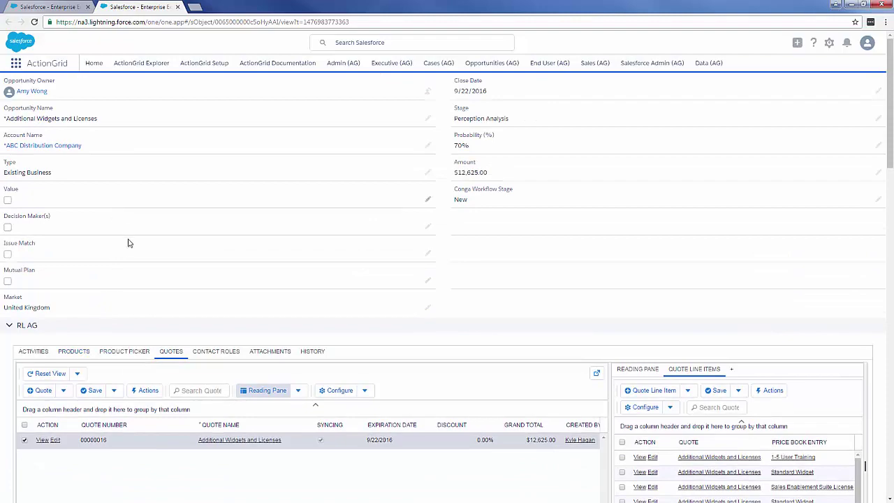
pyautogui.scroll(-4, 150, 314)
pyautogui.scroll(4, 160, 335)
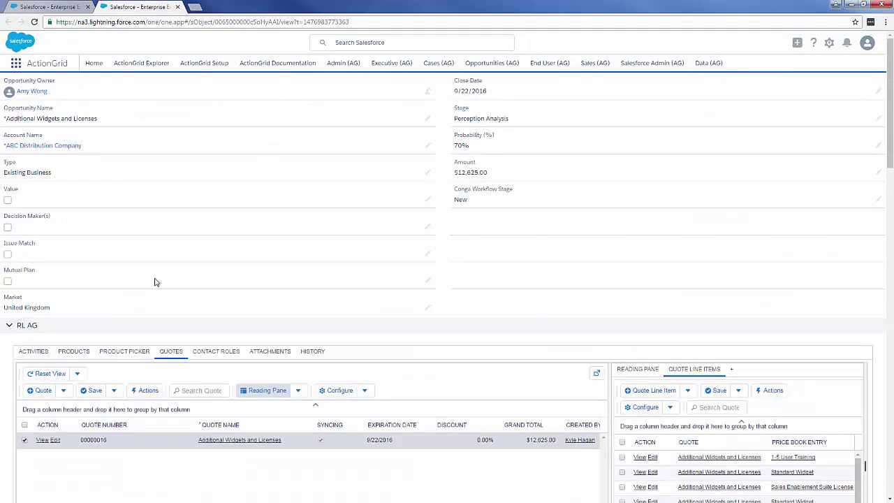
pyautogui.scroll(-4, 221, 316)
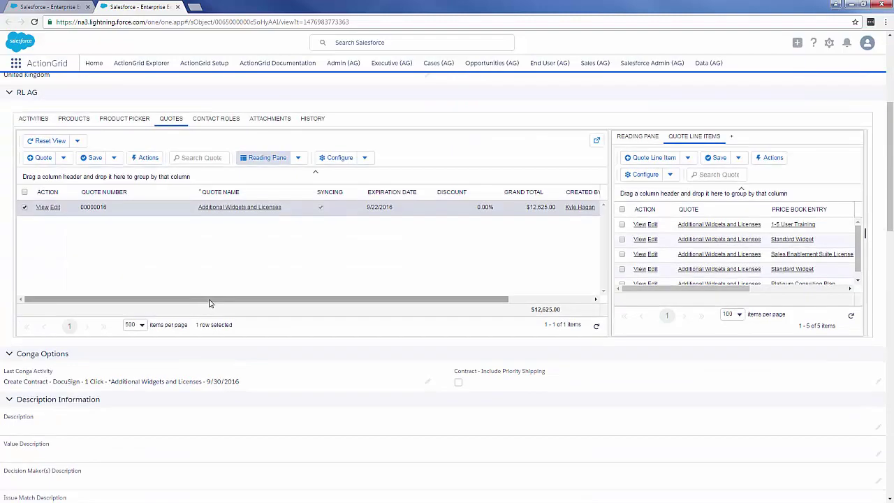
pyautogui.scroll(4, 225, 345)
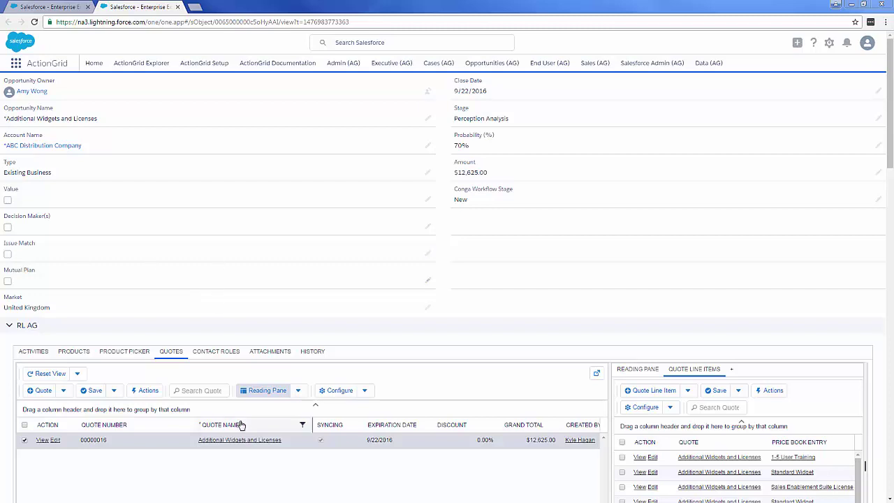
pyautogui.scroll(-2, 410, 340)
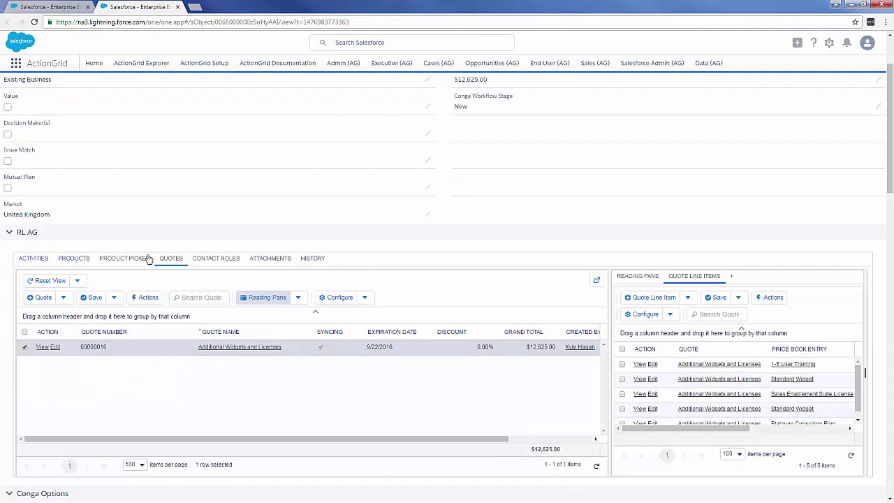
pyautogui.click(33, 258)
pyautogui.scroll(-2, 154, 245)
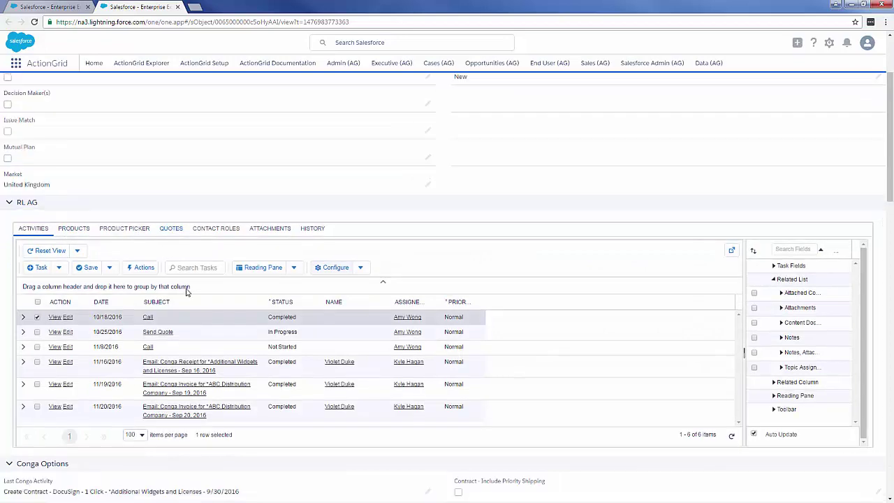
pyautogui.scroll(1, 120, 328)
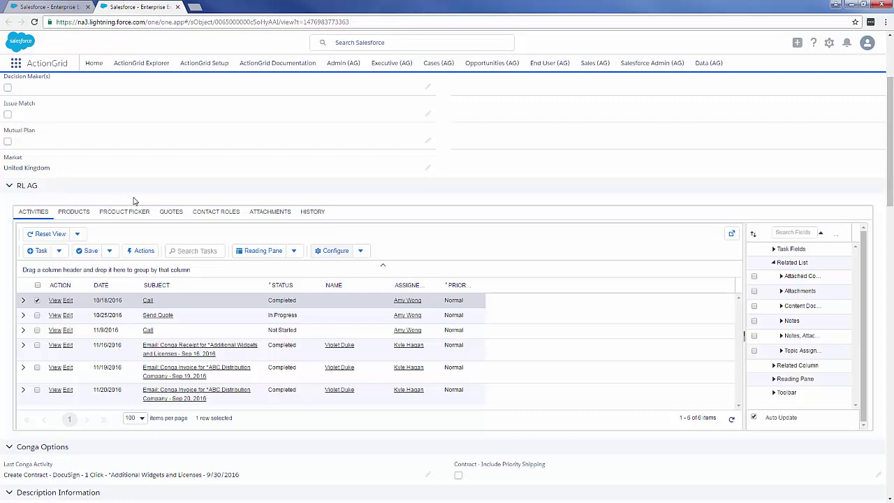
pyautogui.scroll(2, 139, 202)
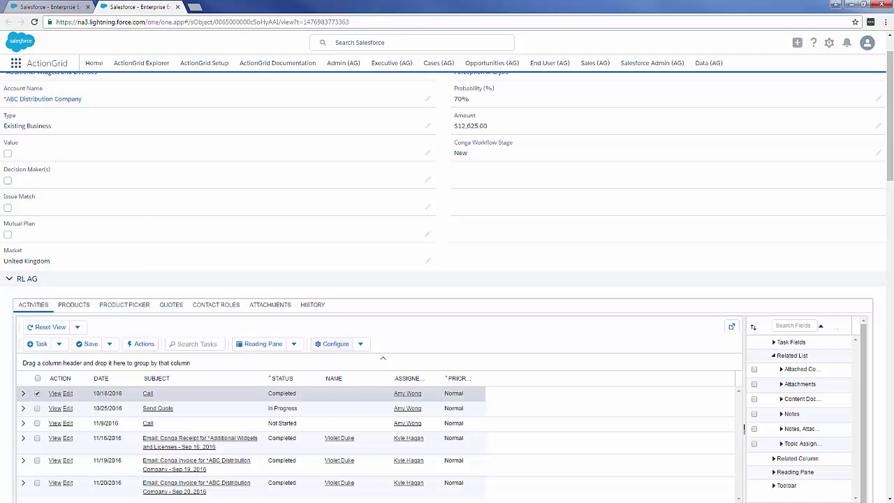
# Step: Return to the opportunities grid and delete the Additional Widgets and Licenses opportunity of Breadwinners Financial Services
pyautogui.scroll(-1, 281, 185)
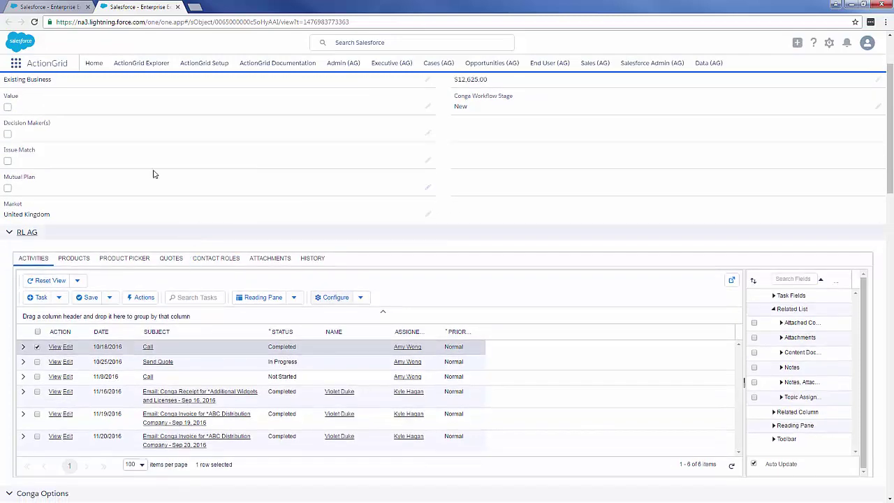
pyautogui.click(53, 9)
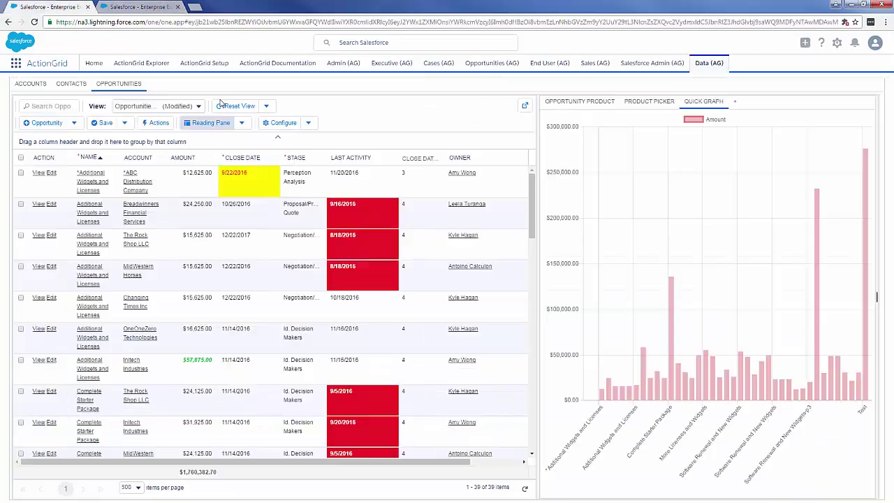
pyautogui.click(165, 215)
pyautogui.rightClick(175, 220)
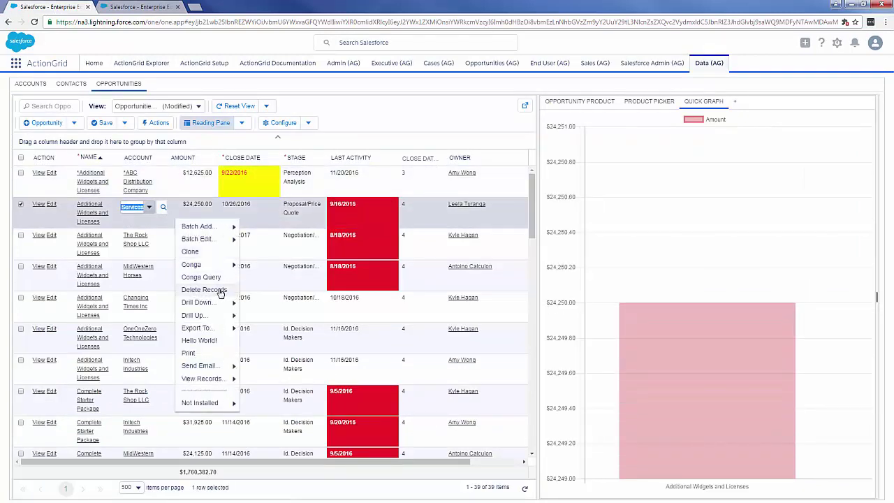
pyautogui.click(217, 289)
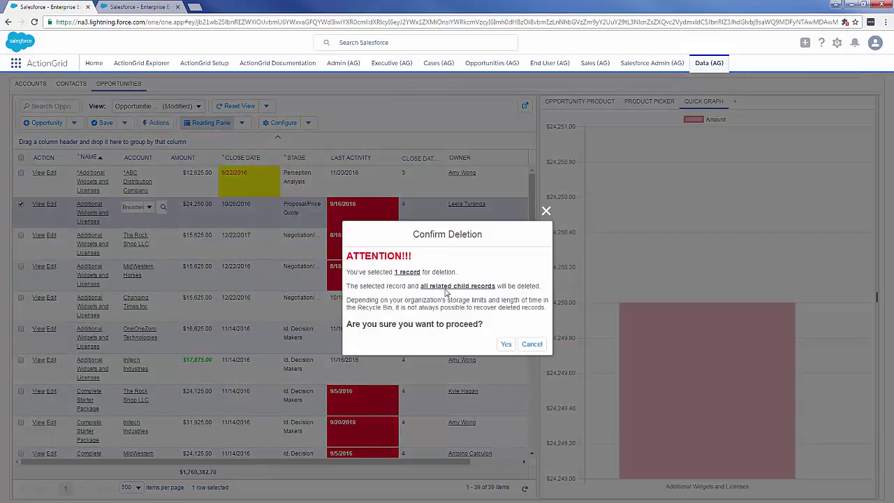
pyautogui.click(507, 343)
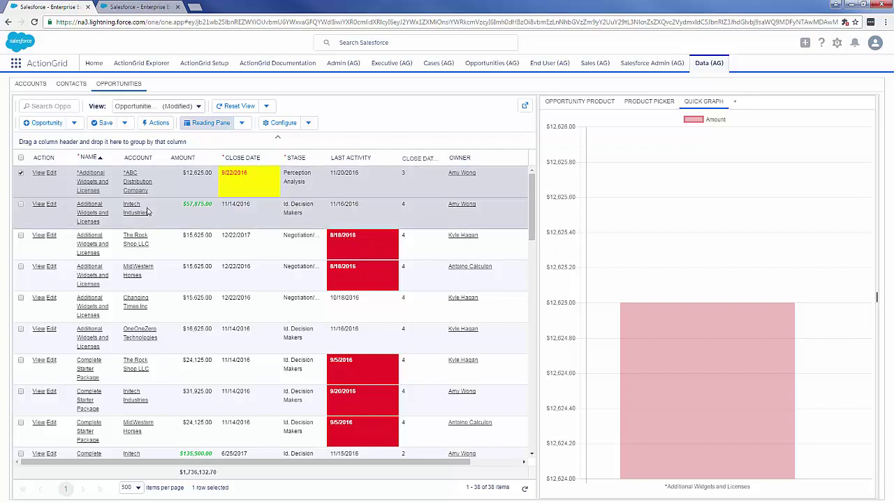
pyautogui.moveTo(167, 249); pyautogui.dragTo(181, 306)
pyautogui.rightClick(176, 243)
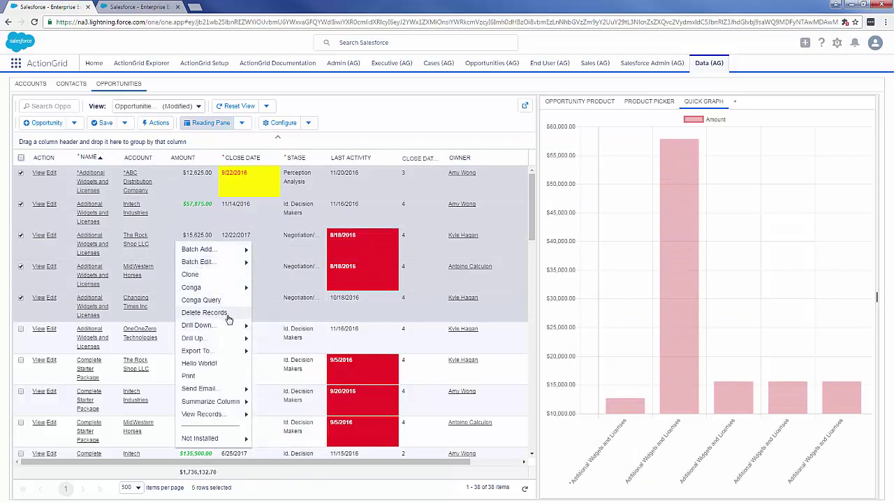
pyautogui.click(349, 105)
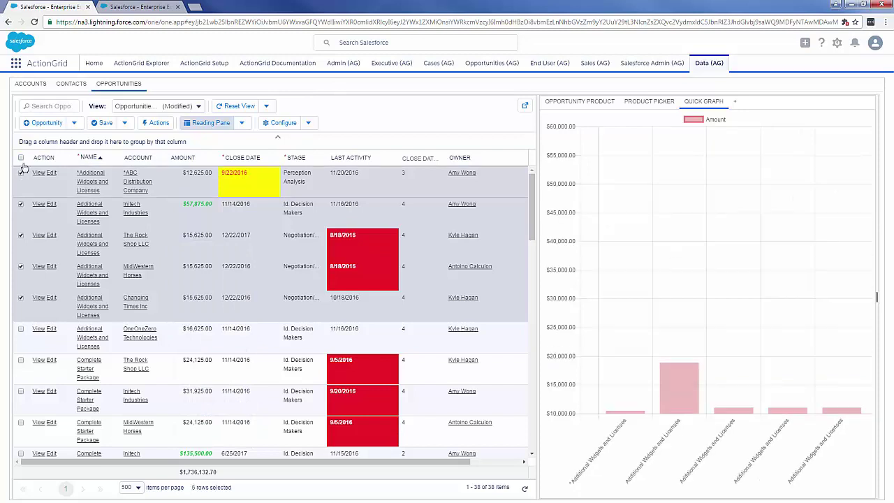
pyautogui.click(21, 158)
pyautogui.click(21, 158)
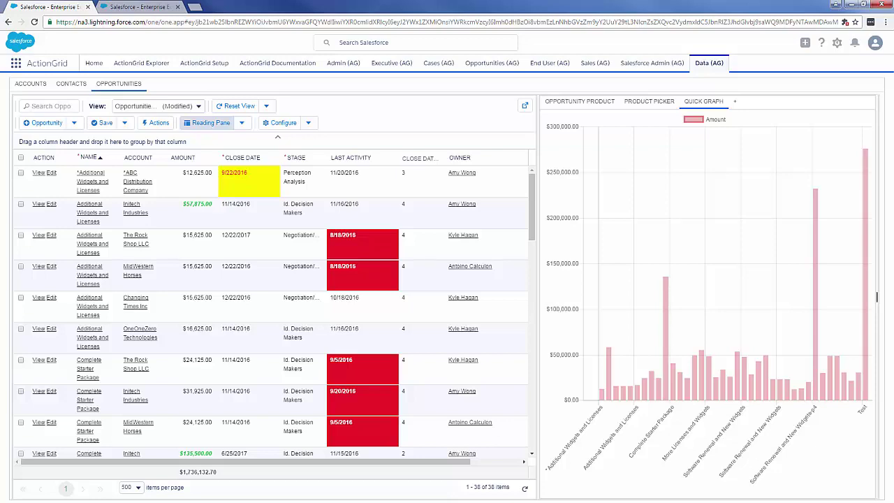
# Step: In the accounts grid, widen the Interaction Type column and list the interaction type choices for *ABC Distribution Company
pyautogui.click(37, 88)
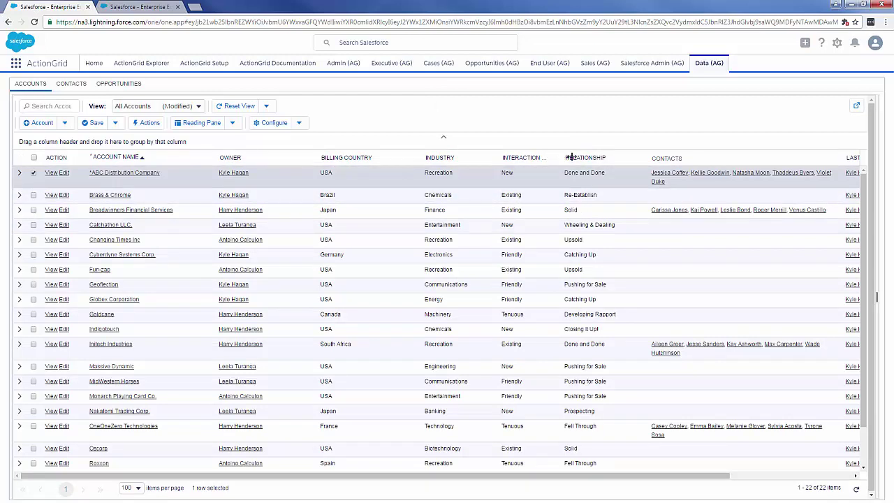
pyautogui.moveTo(566, 157); pyautogui.dragTo(594, 157)
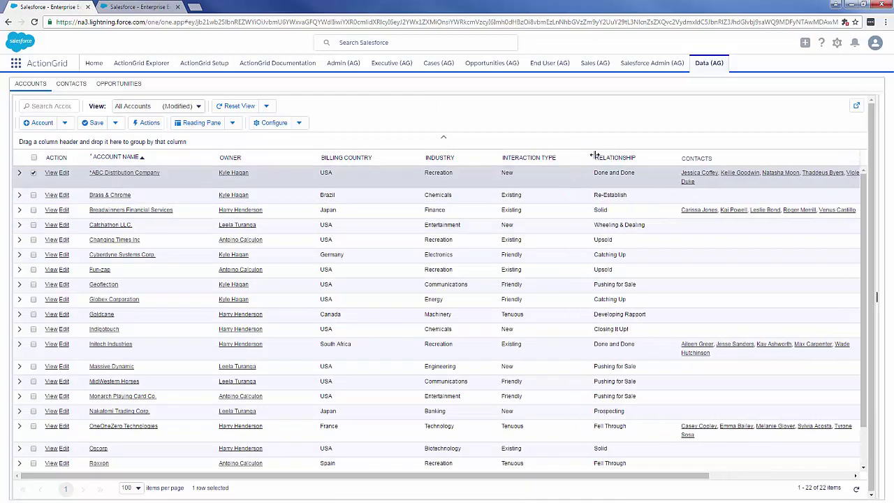
pyautogui.click(552, 176)
pyautogui.click(542, 177)
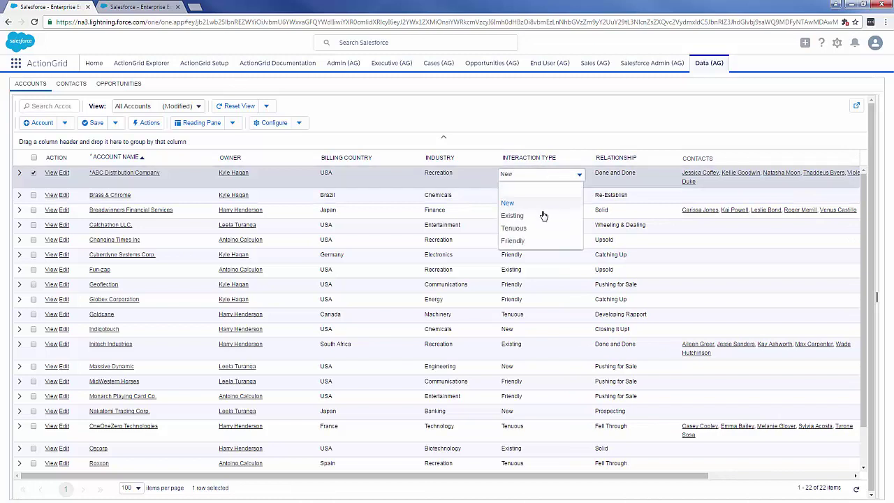
# Step: Compare the Relationship choices offered for *ABC Distribution Company and for Brass & Chrome
pyautogui.click(656, 177)
pyautogui.click(660, 176)
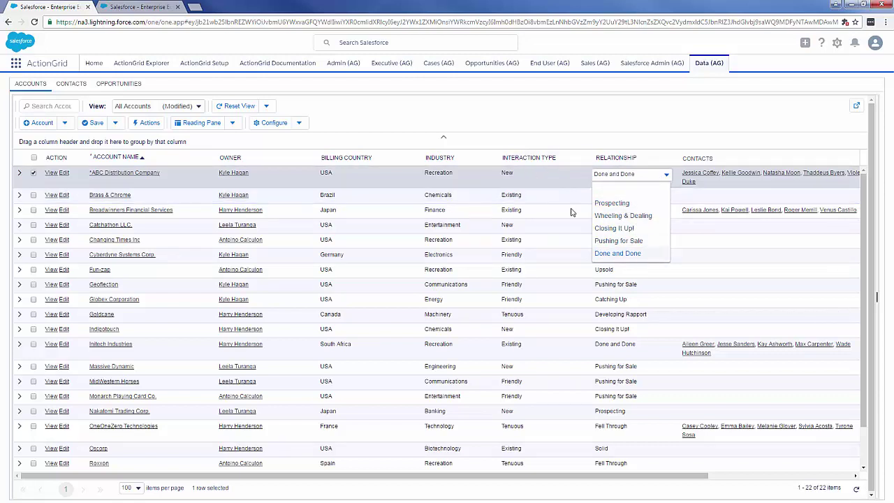
pyautogui.click(626, 198)
pyautogui.click(655, 201)
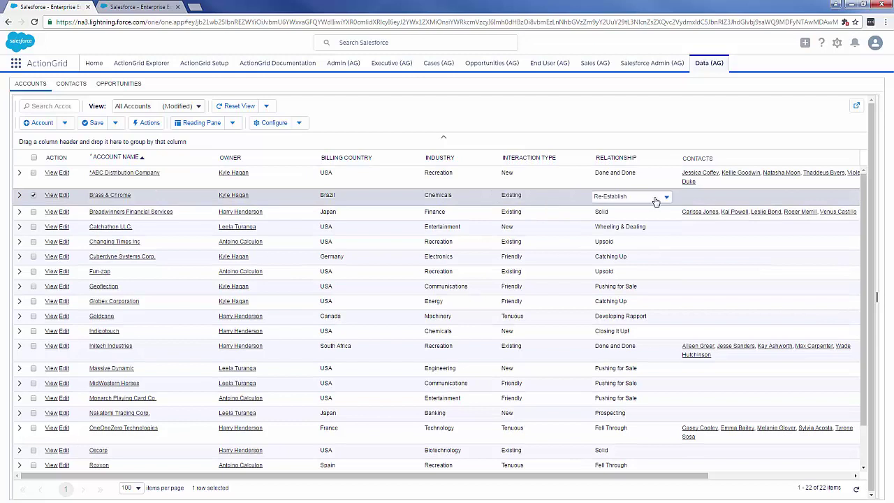
pyautogui.click(657, 201)
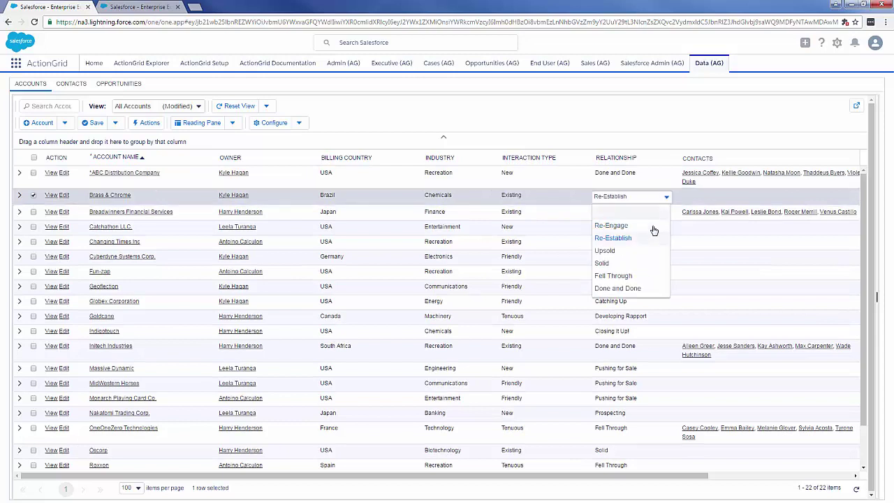
pyautogui.click(549, 257)
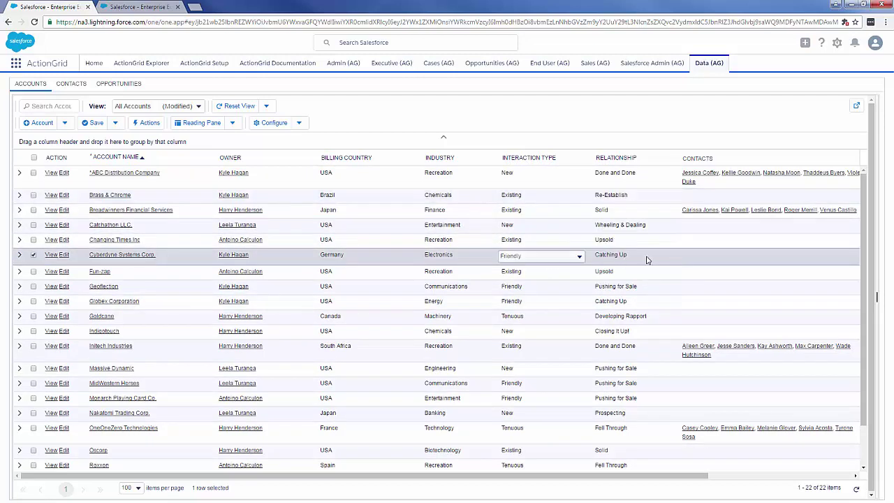
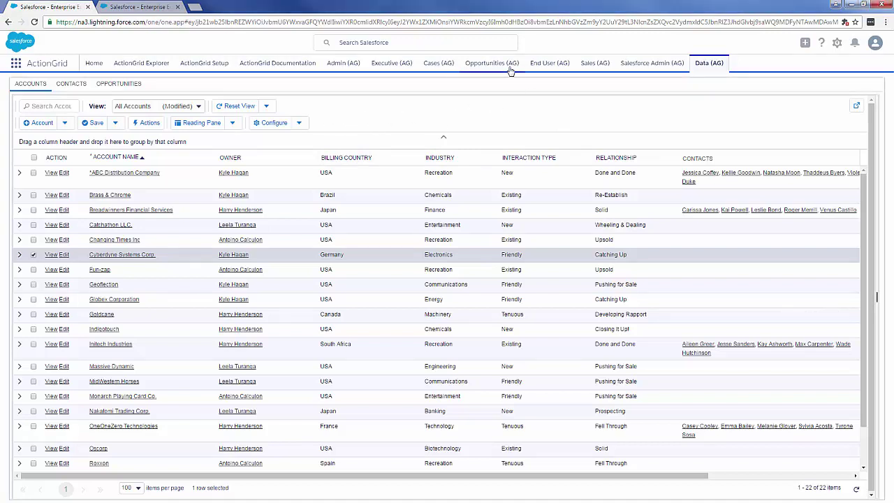
# Step: In the Opportunities (AG) grid, create a new saved formula labelled Close Date Update and formatted as Date
pyautogui.click(501, 66)
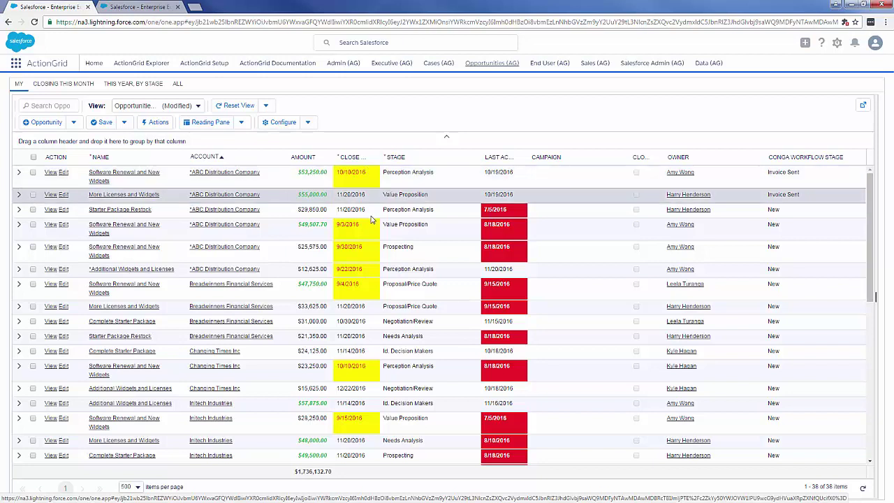
pyautogui.click(309, 124)
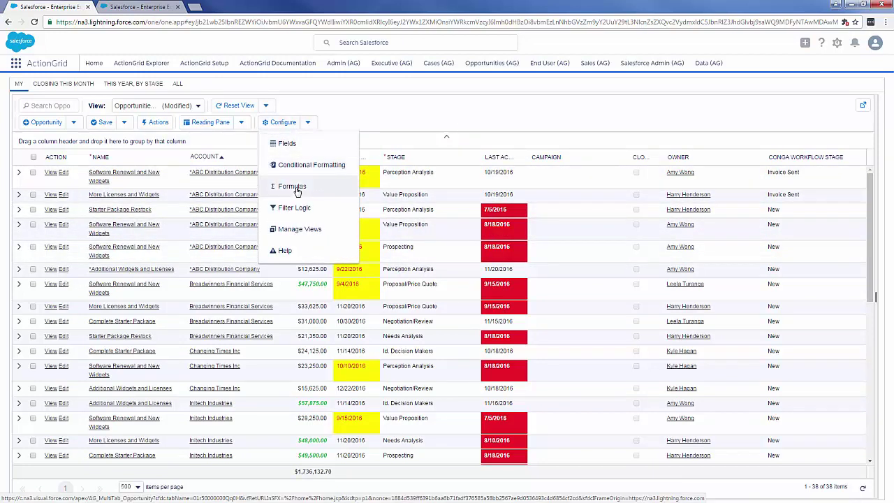
pyautogui.click(297, 187)
pyautogui.click(330, 239)
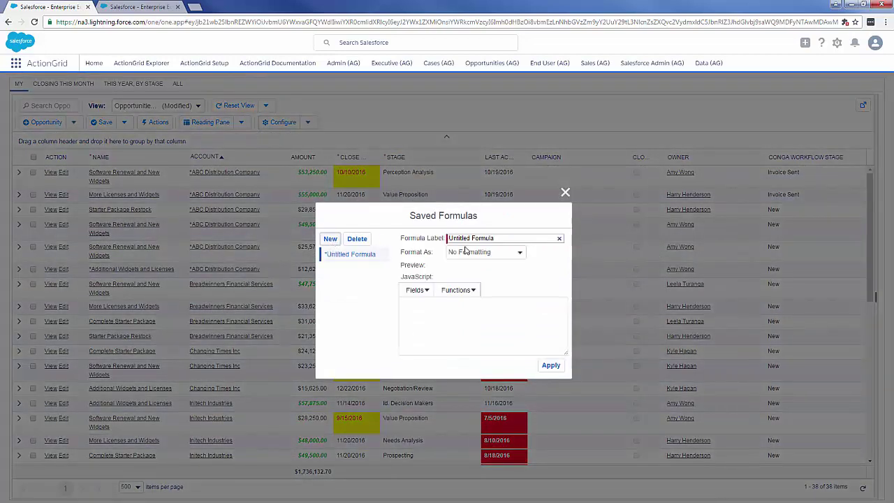
pyautogui.click(484, 257)
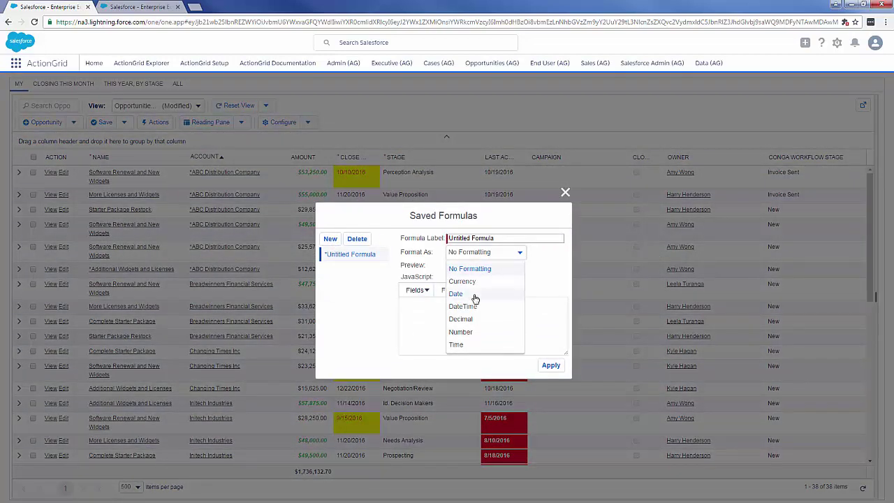
pyautogui.click(475, 298)
pyautogui.moveTo(501, 239); pyautogui.dragTo(438, 242)
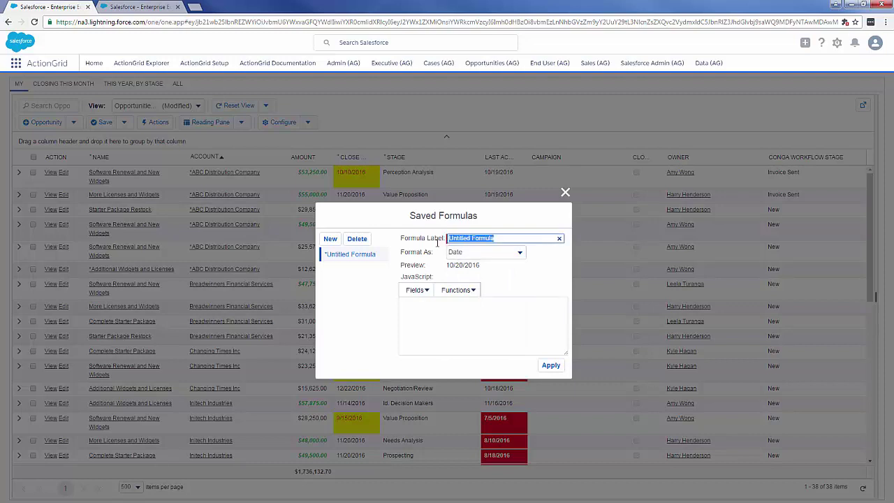
pyautogui.write('Close Date Update')
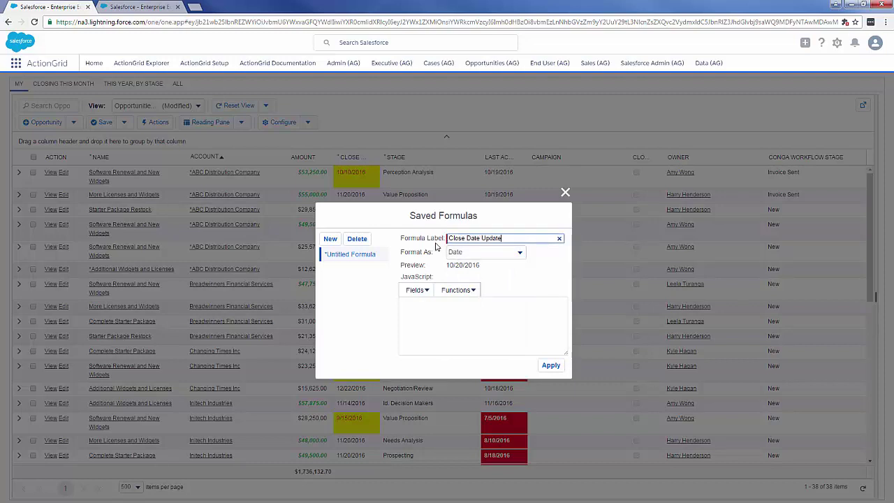
# Step: Define the formula as Close Date plus 1 month, apply it and close the saved formulas
pyautogui.click(416, 290)
pyautogui.moveTo(433, 347)
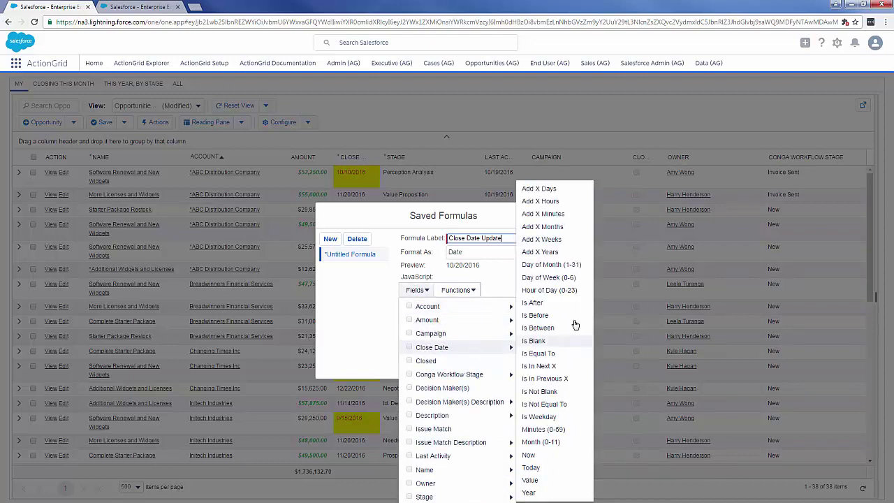
pyautogui.click(562, 227)
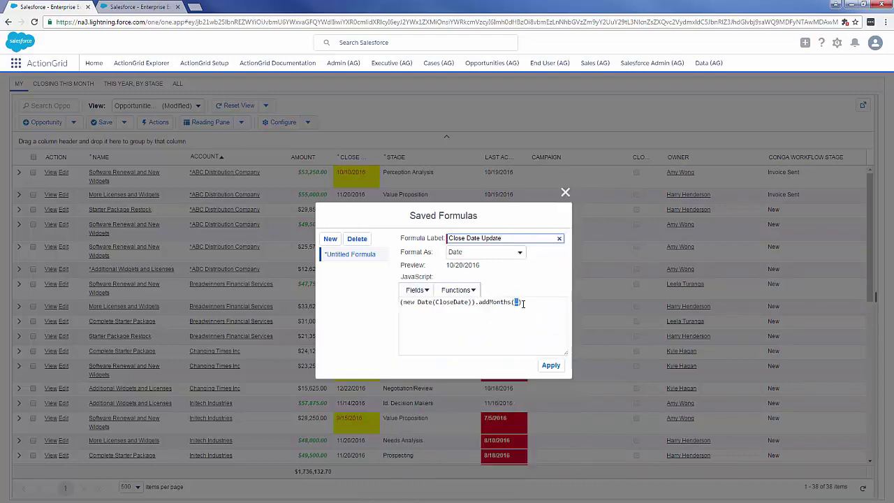
pyautogui.write('1')
pyautogui.click(522, 302)
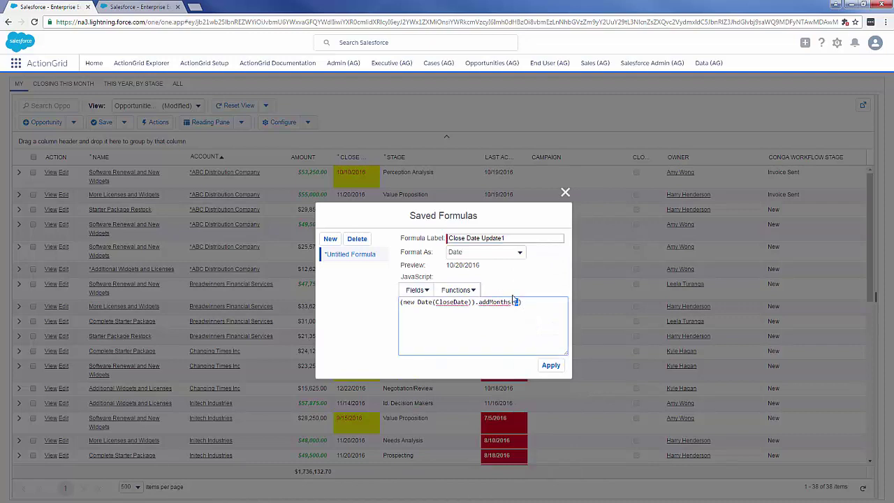
pyautogui.click(518, 302)
pyautogui.moveTo(434, 277); pyautogui.dragTo(400, 277)
pyautogui.click(448, 280)
pyautogui.click(501, 329)
pyautogui.click(551, 367)
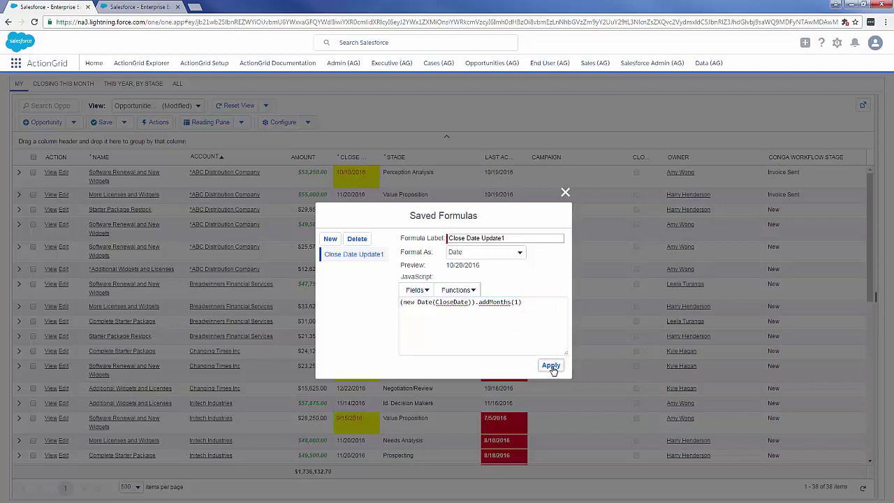
pyautogui.click(565, 192)
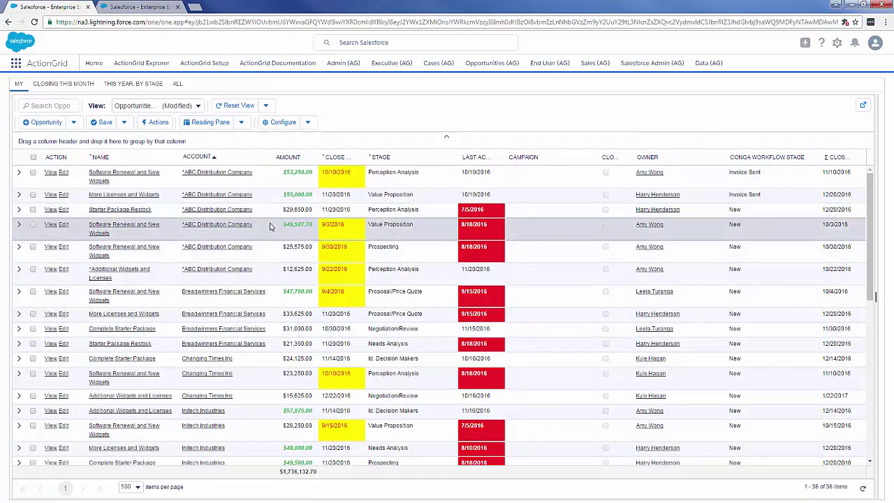
# Step: Mass-update the close date of the four opportunities closing 9/3, 9/30, 9/22 and 9/4/2016 with the Close Date Update1 formula
pyautogui.moveTo(267, 235); pyautogui.dragTo(274, 308)
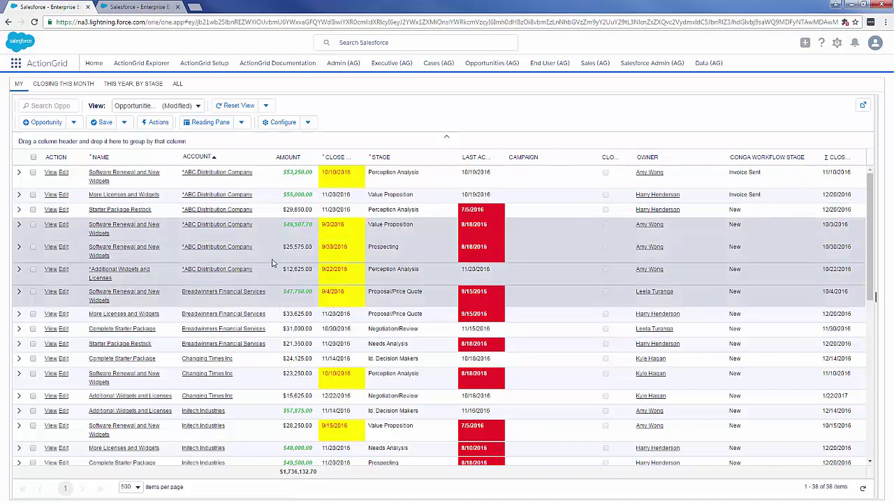
pyautogui.rightClick(267, 257)
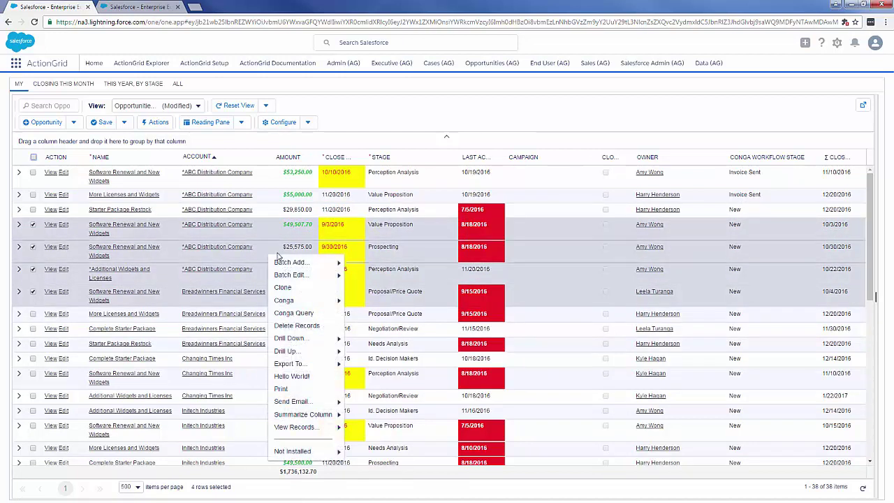
pyautogui.moveTo(300, 274)
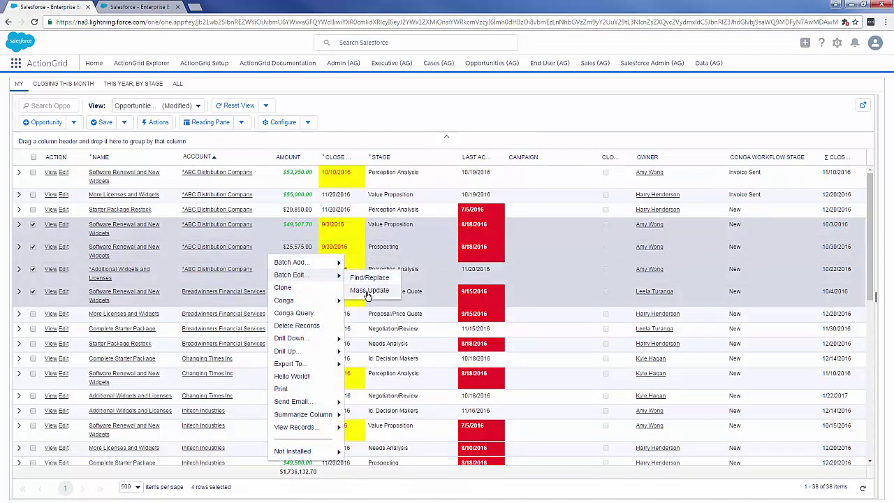
pyautogui.click(369, 290)
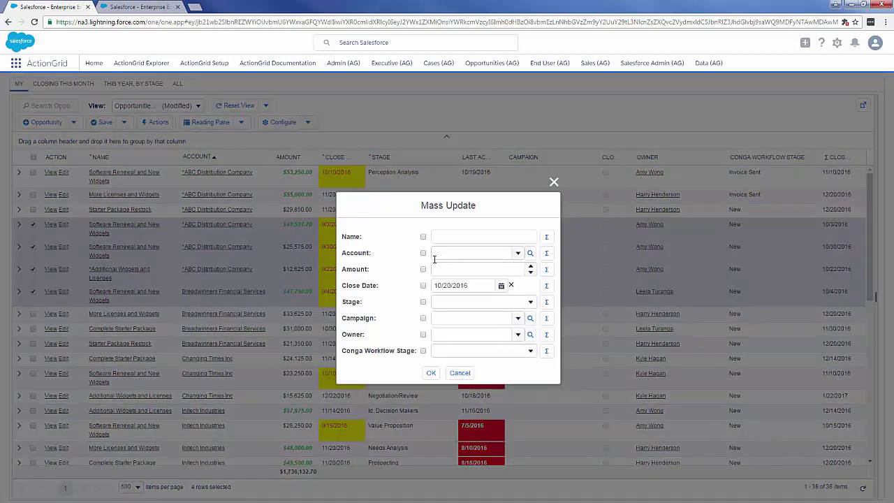
pyautogui.click(546, 286)
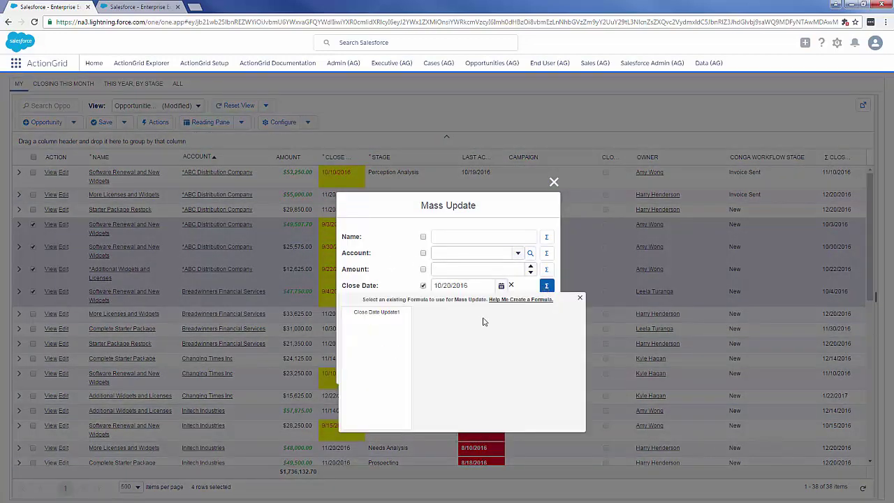
pyautogui.click(376, 313)
pyautogui.click(558, 434)
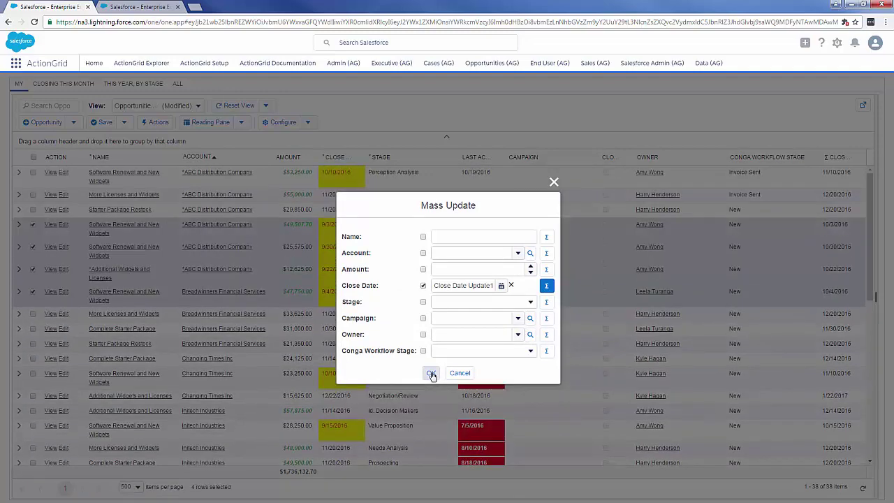
pyautogui.click(432, 374)
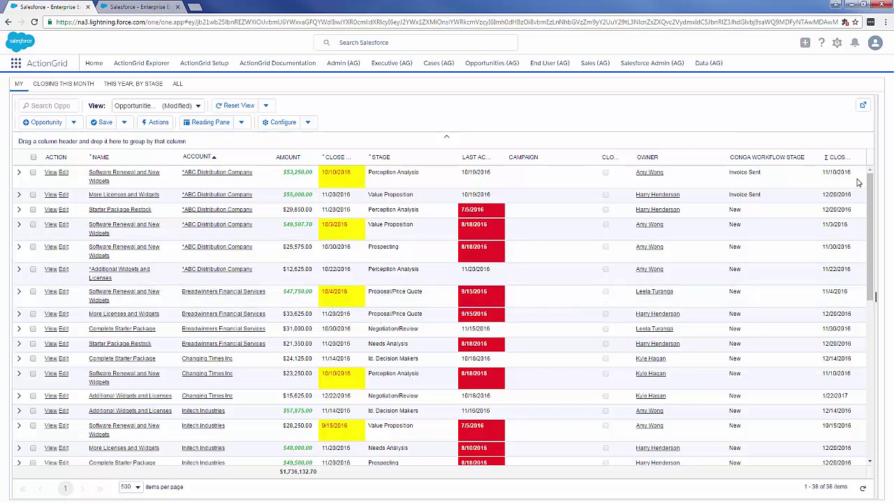
# Step: Delete the saved close date formula from the Opportunities grid, close the saved formulas and check the available save options
pyautogui.click(308, 123)
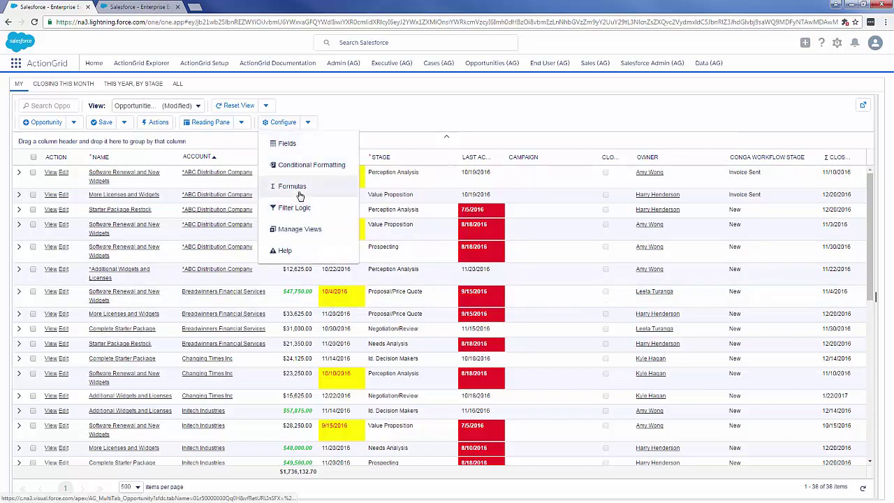
pyautogui.click(299, 186)
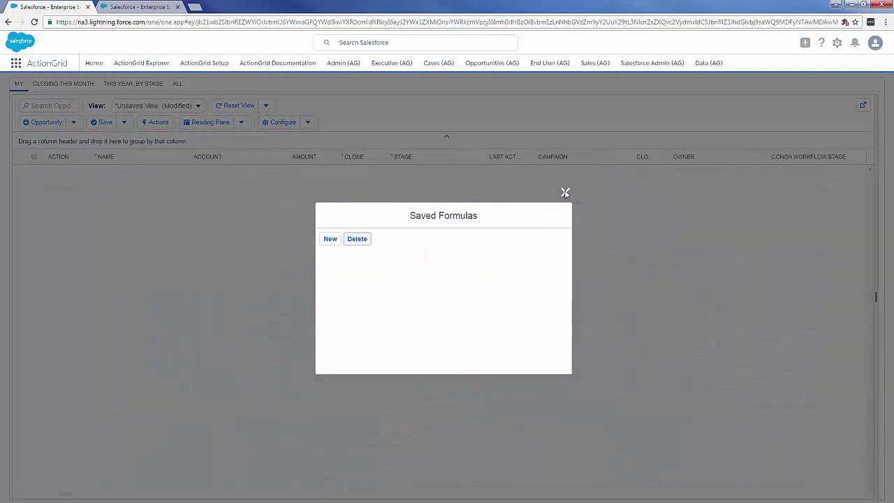
pyautogui.click(565, 192)
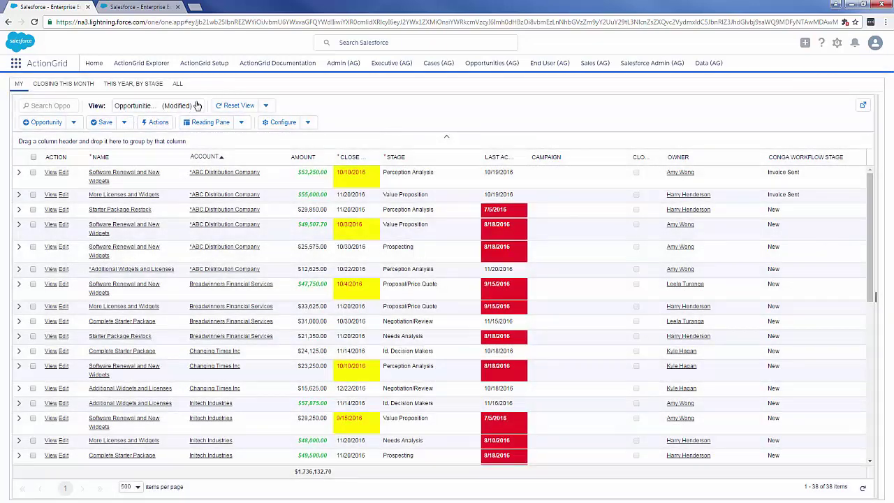
pyautogui.click(123, 122)
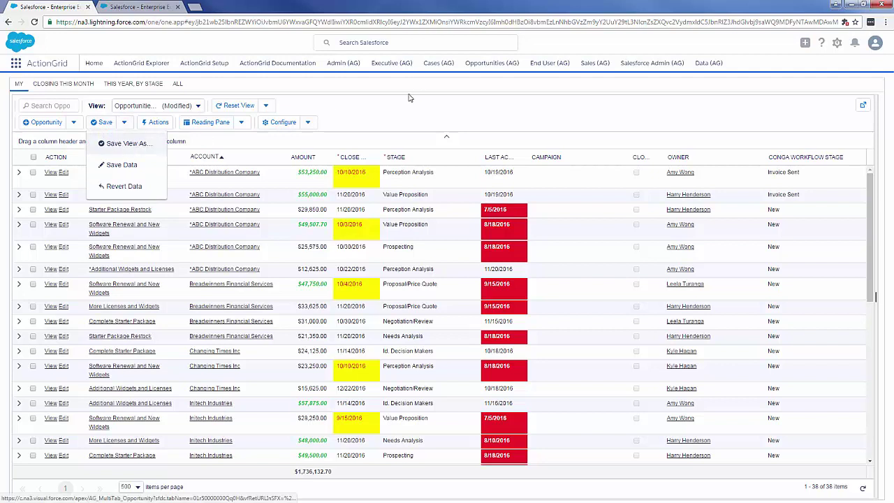
pyautogui.click(394, 107)
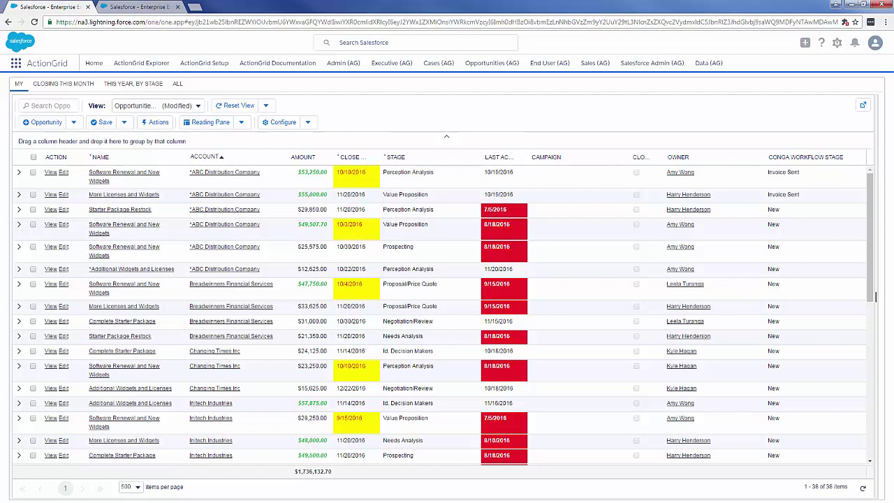
# Step: In ActionGrid Setup, set the Batch Delete feature to Disable for all users in the Global Defaults feature security
pyautogui.click(203, 63)
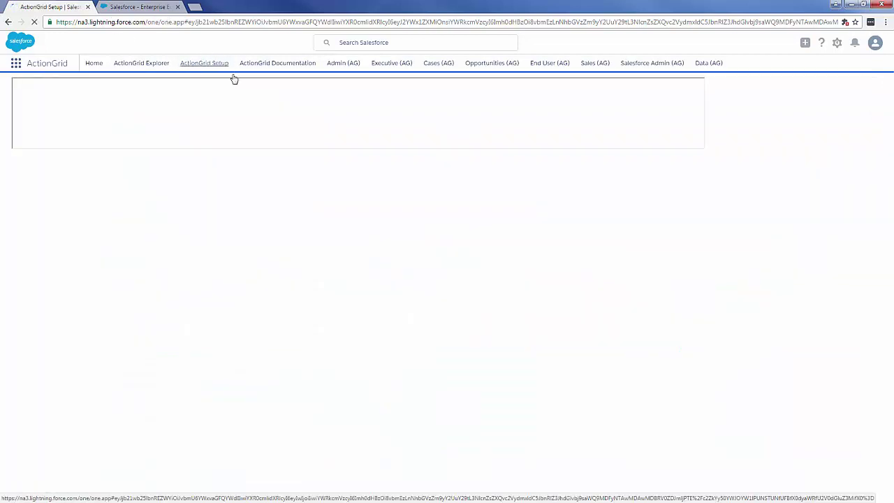
pyautogui.click(38, 111)
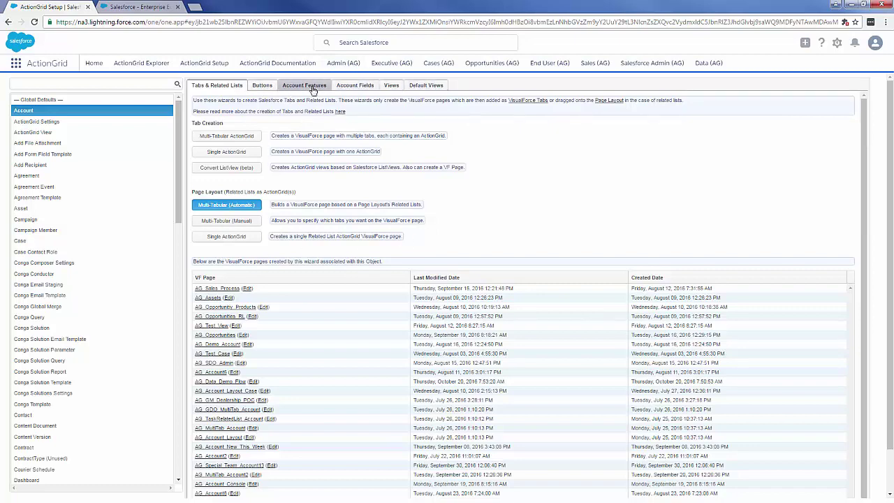
pyautogui.click(61, 100)
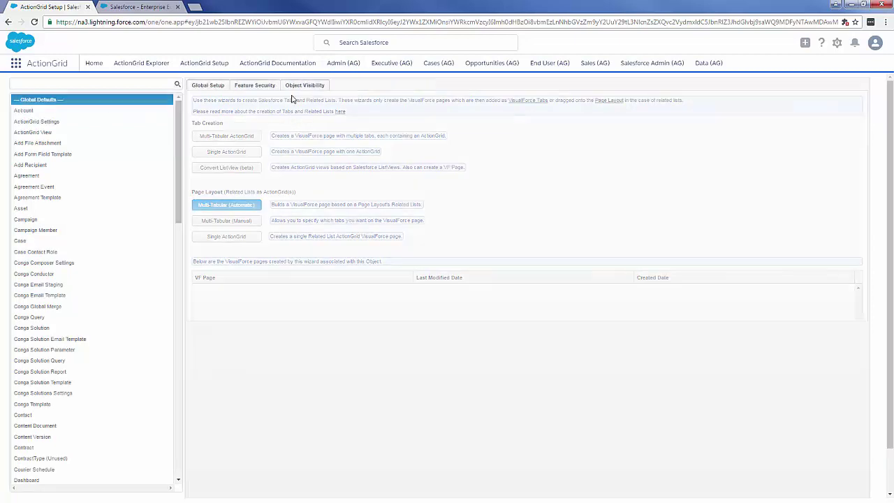
pyautogui.click(266, 87)
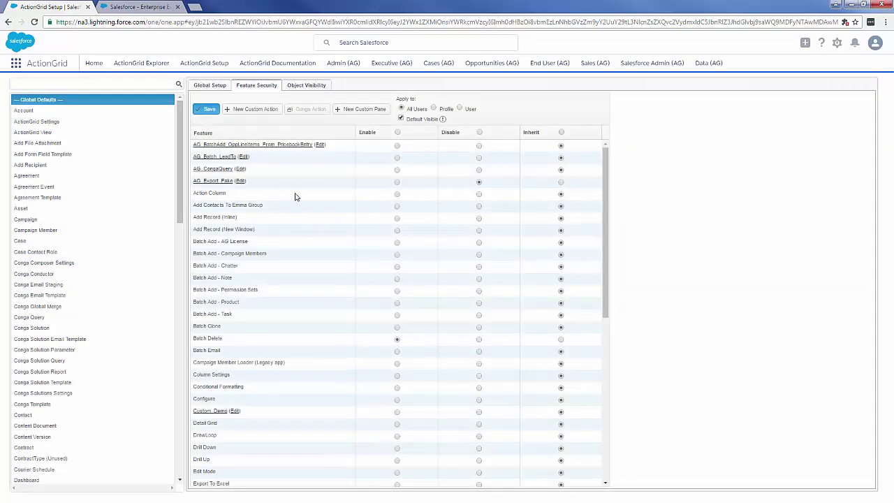
pyautogui.scroll(-7, 295, 220)
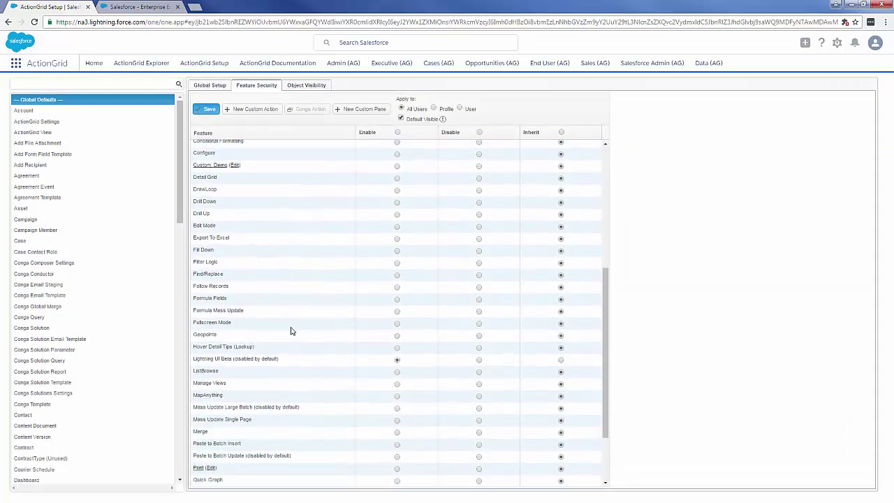
pyautogui.scroll(6, 429, 168)
pyautogui.scroll(1, 429, 169)
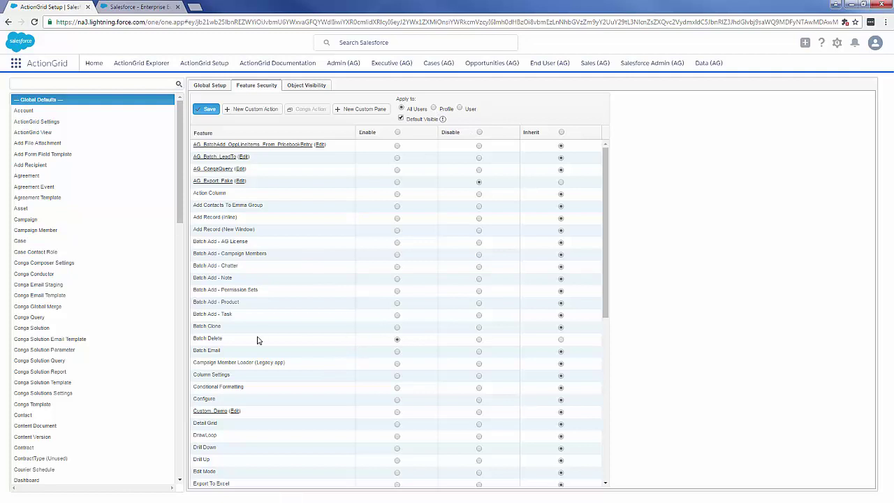
pyautogui.click(479, 340)
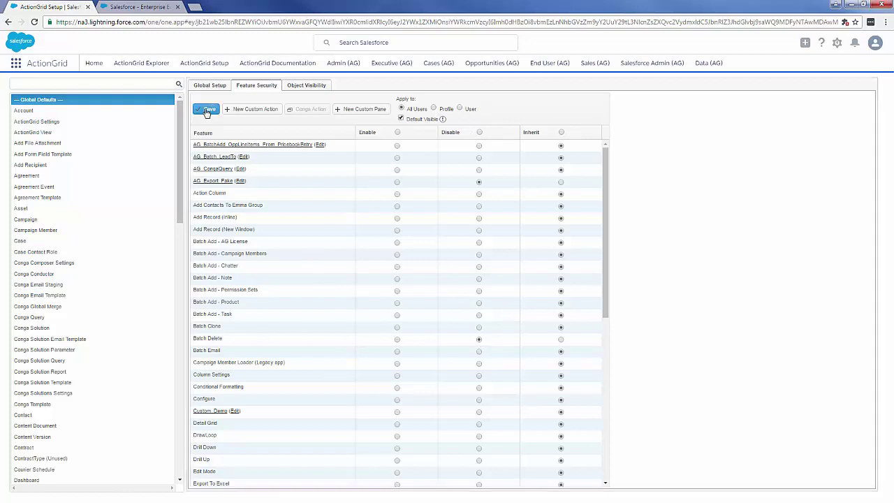
# Step: Examine the feature security settings per profile, including System Administrator, and per individual user
pyautogui.click(435, 109)
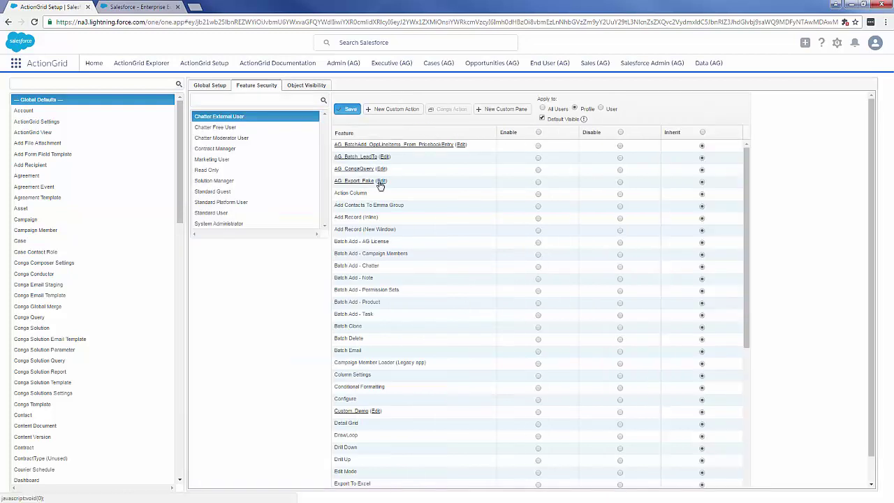
pyautogui.click(244, 202)
pyautogui.click(245, 224)
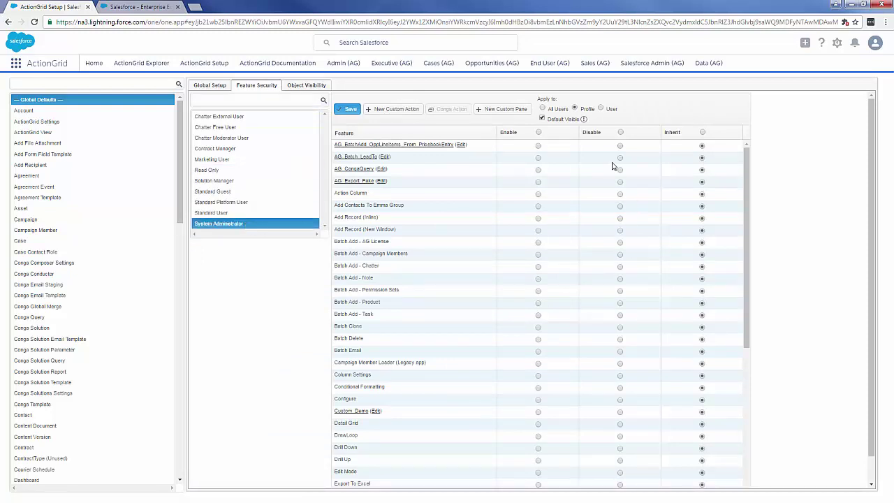
pyautogui.click(601, 109)
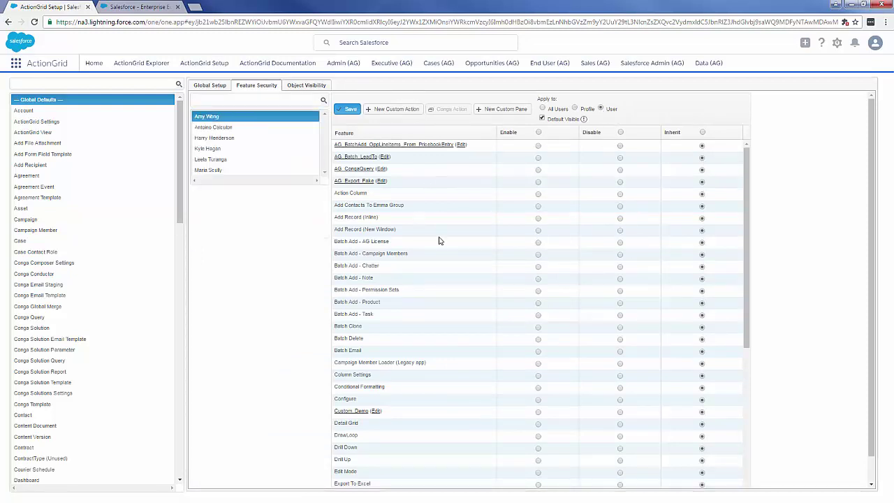
pyautogui.click(220, 148)
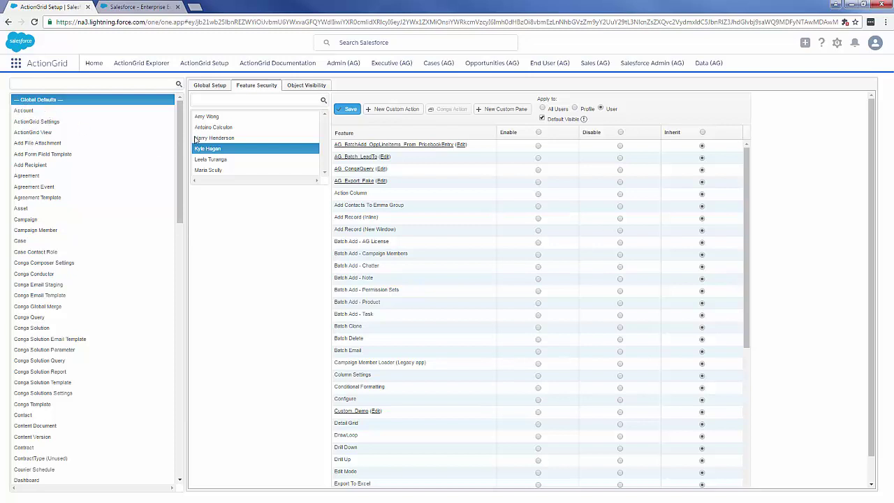
# Step: Review the Global Setup options and the Account tab and related list wizards, and start exporting the grid's pages and views
pyautogui.click(215, 85)
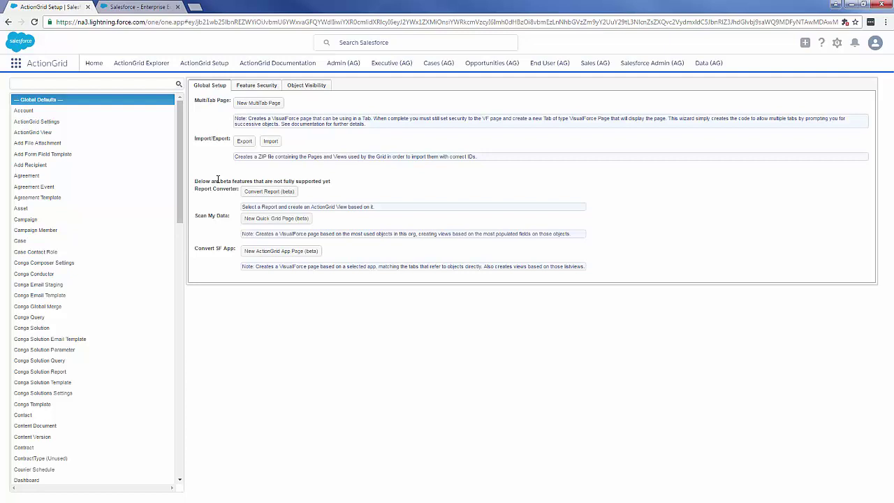
pyautogui.click(91, 112)
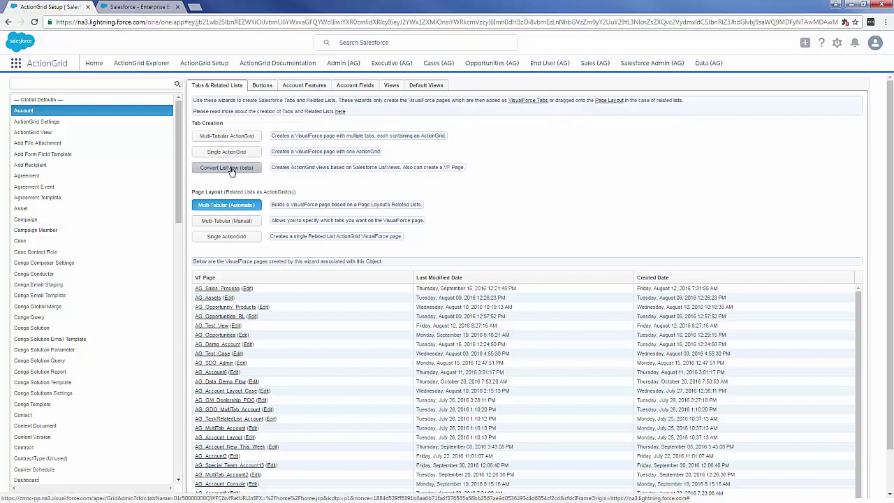
pyautogui.click(83, 99)
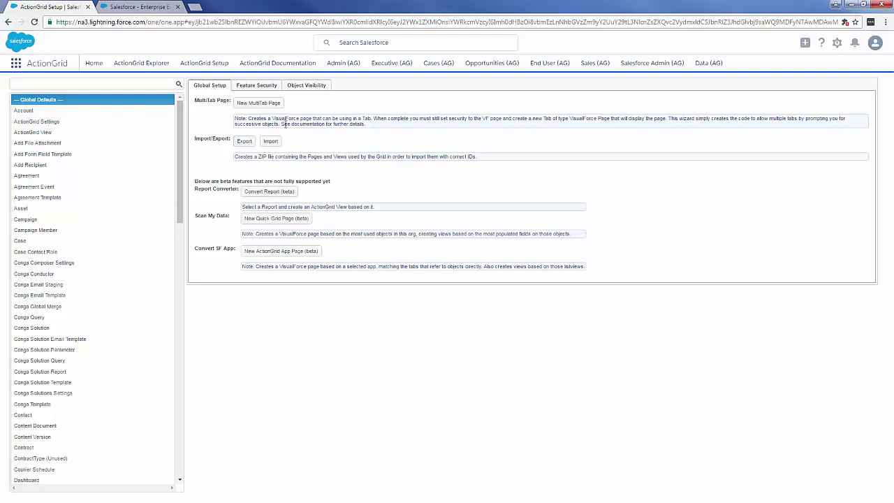
pyautogui.click(245, 143)
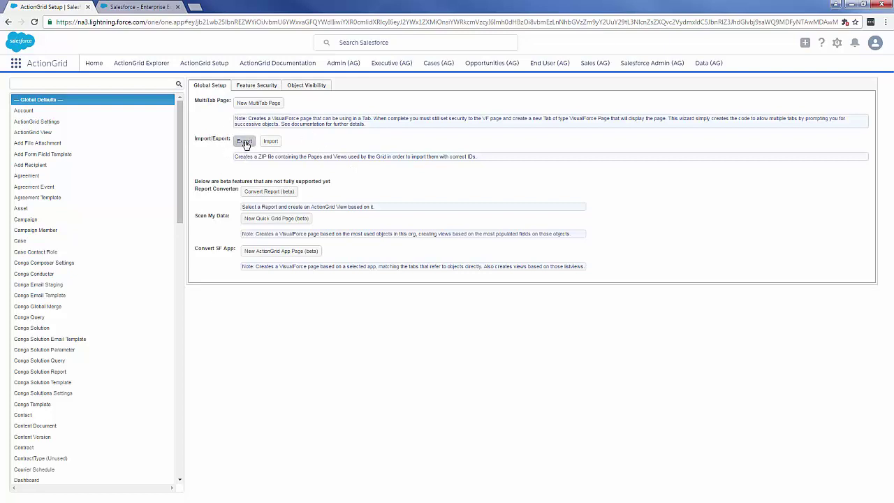